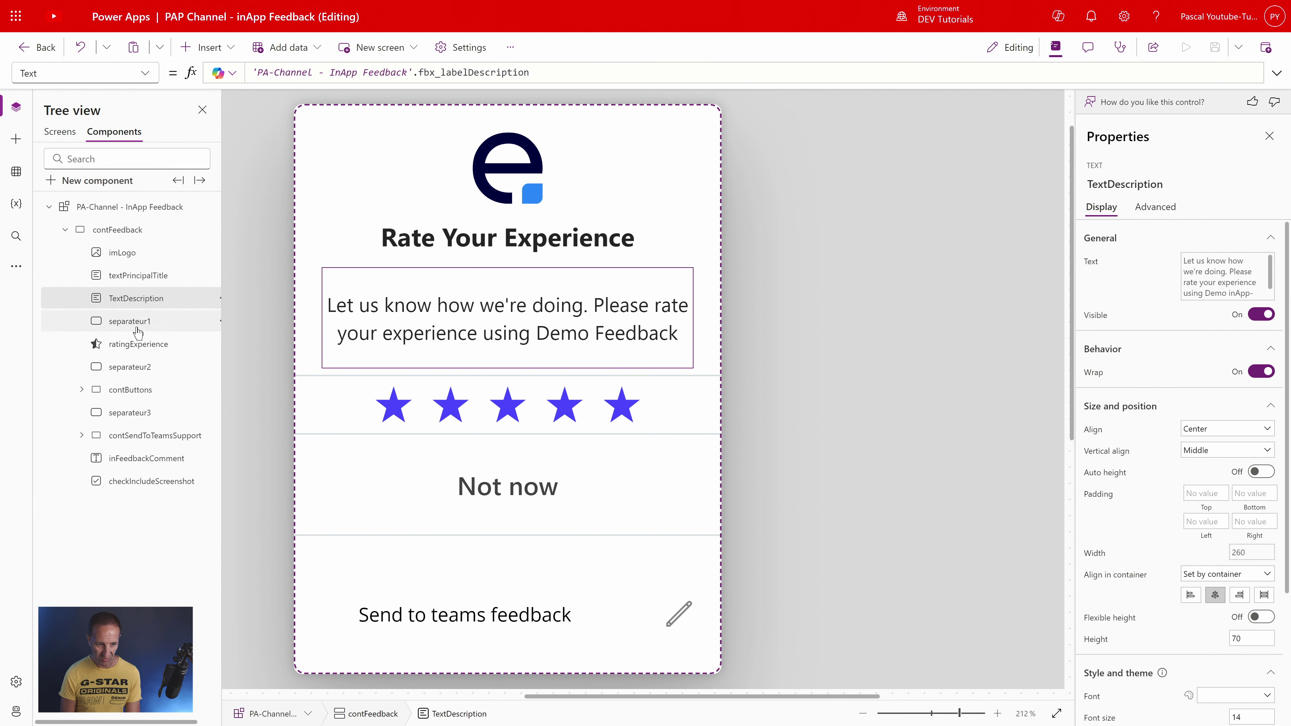
# Inspect the properties of the separateur1 rectangle and the ratingExperience control in the feedback component.
pyautogui.click(137, 325)
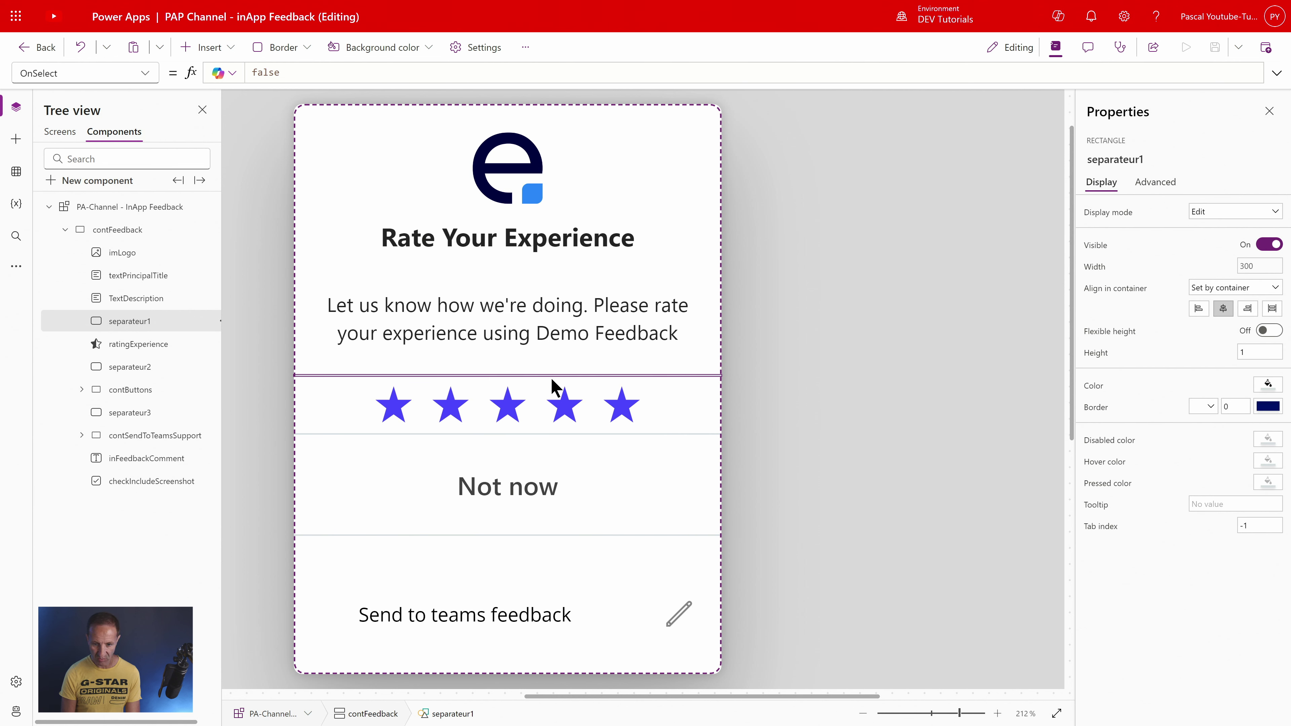
pyautogui.click(105, 351)
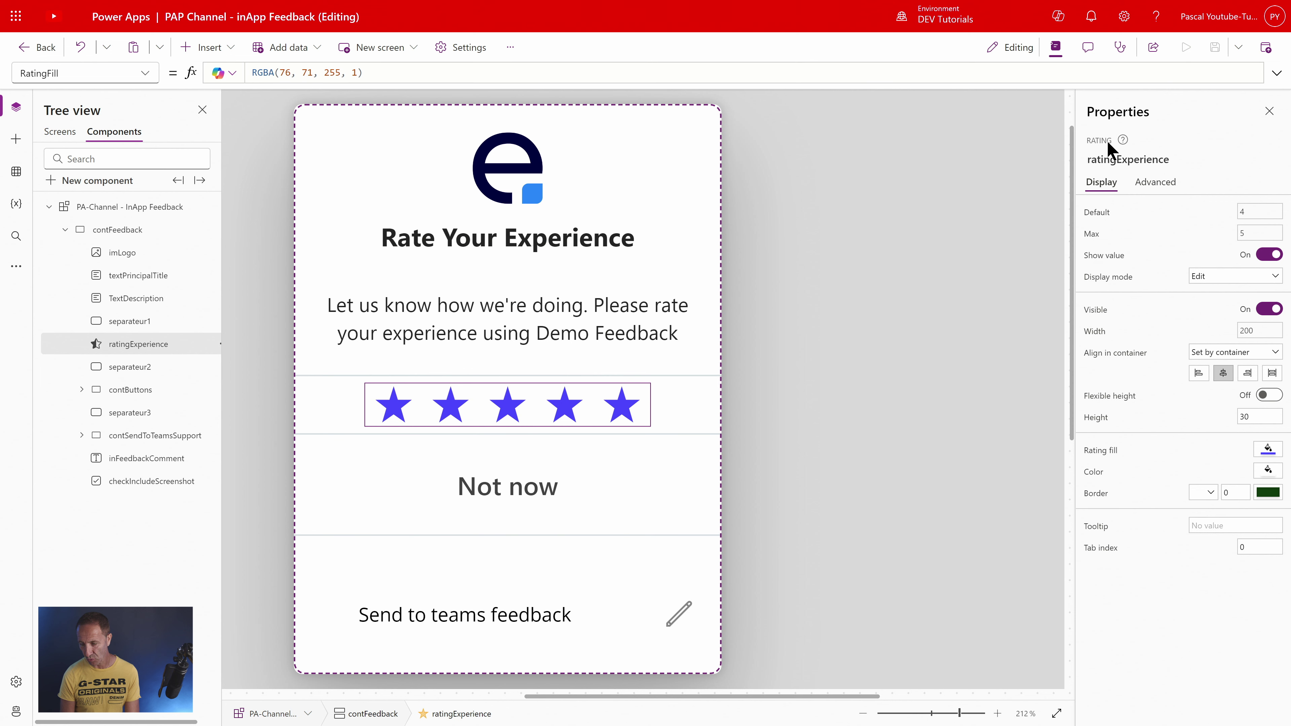
pyautogui.press('alt')
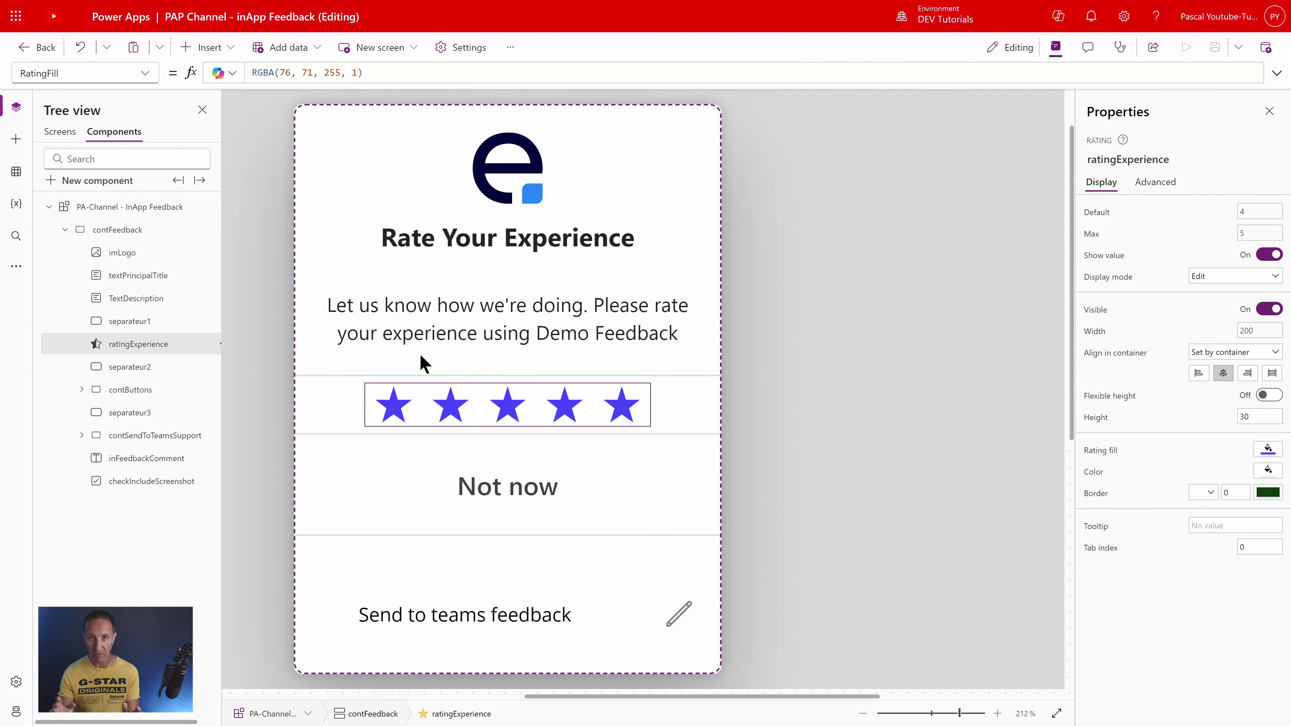
# Select the contButtons container and test its buttons by rating three and four stars, cancelling, and rating three stars again.
pyautogui.click(130, 389)
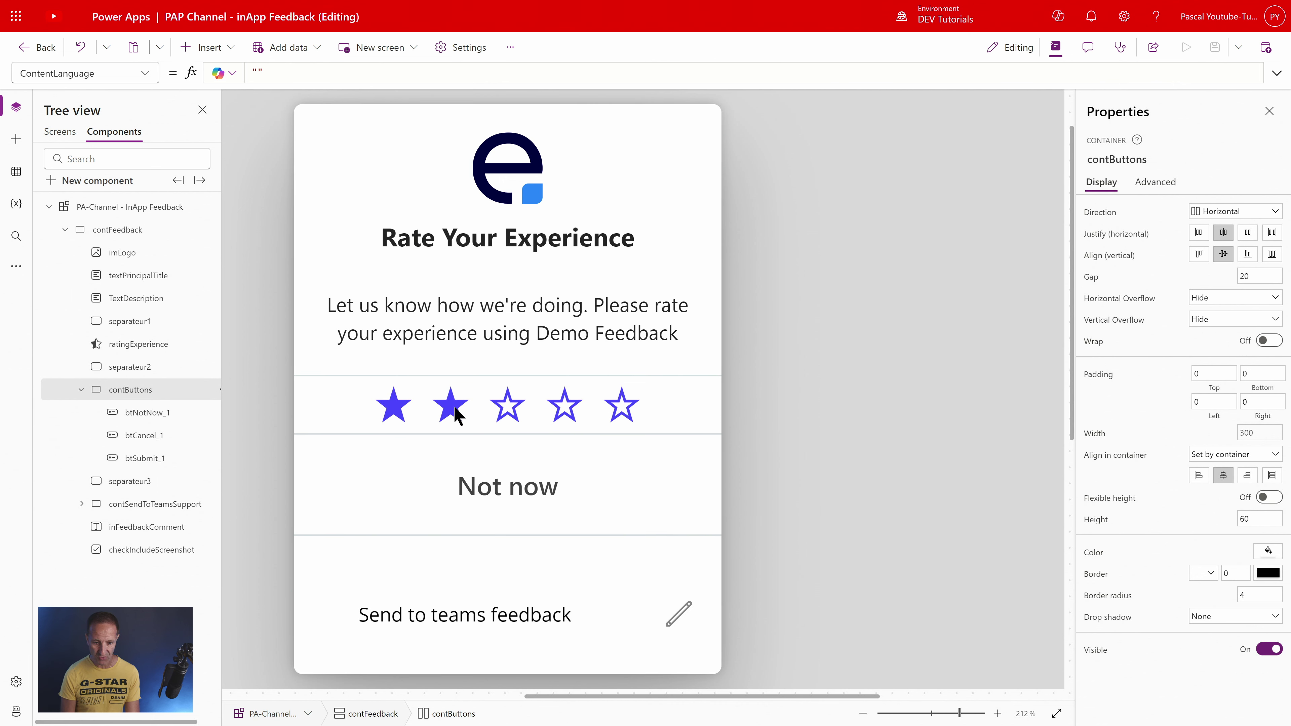
pyautogui.keyDown('alt'); pyautogui.click(509, 413); pyautogui.keyUp('alt')
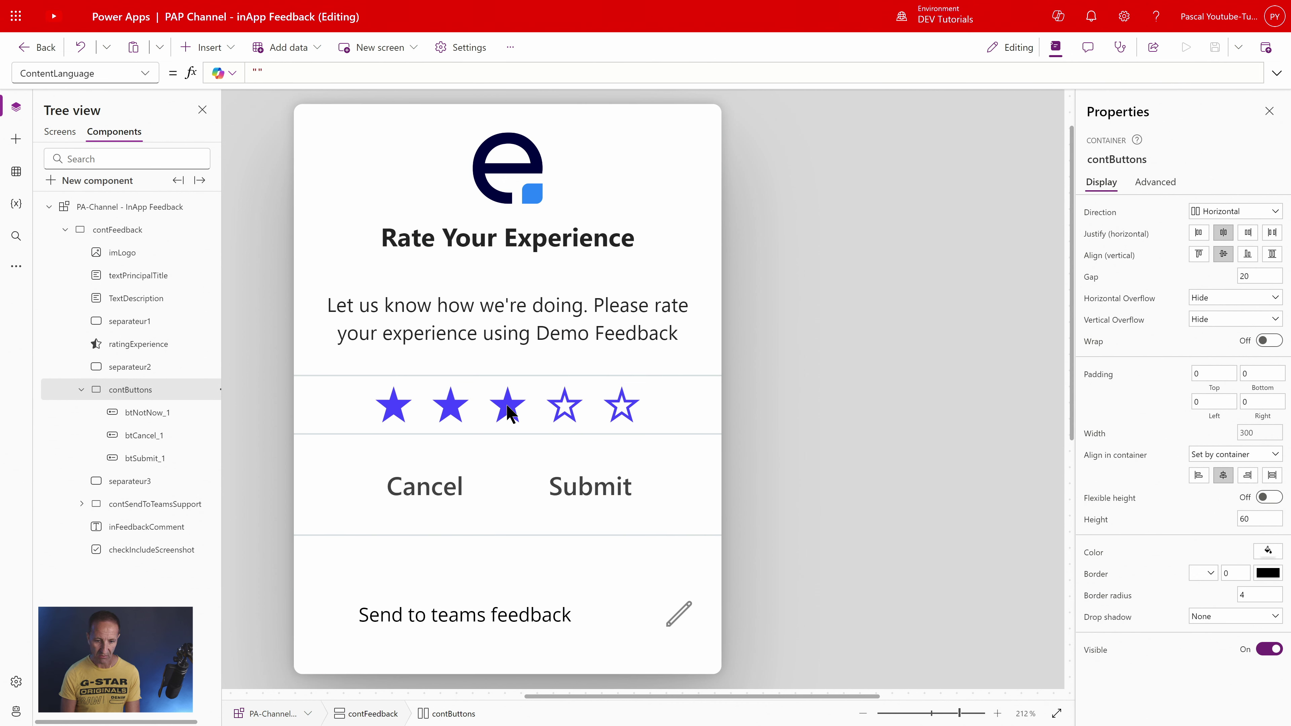
pyautogui.keyDown('alt'); pyautogui.click(555, 413); pyautogui.keyUp('alt')
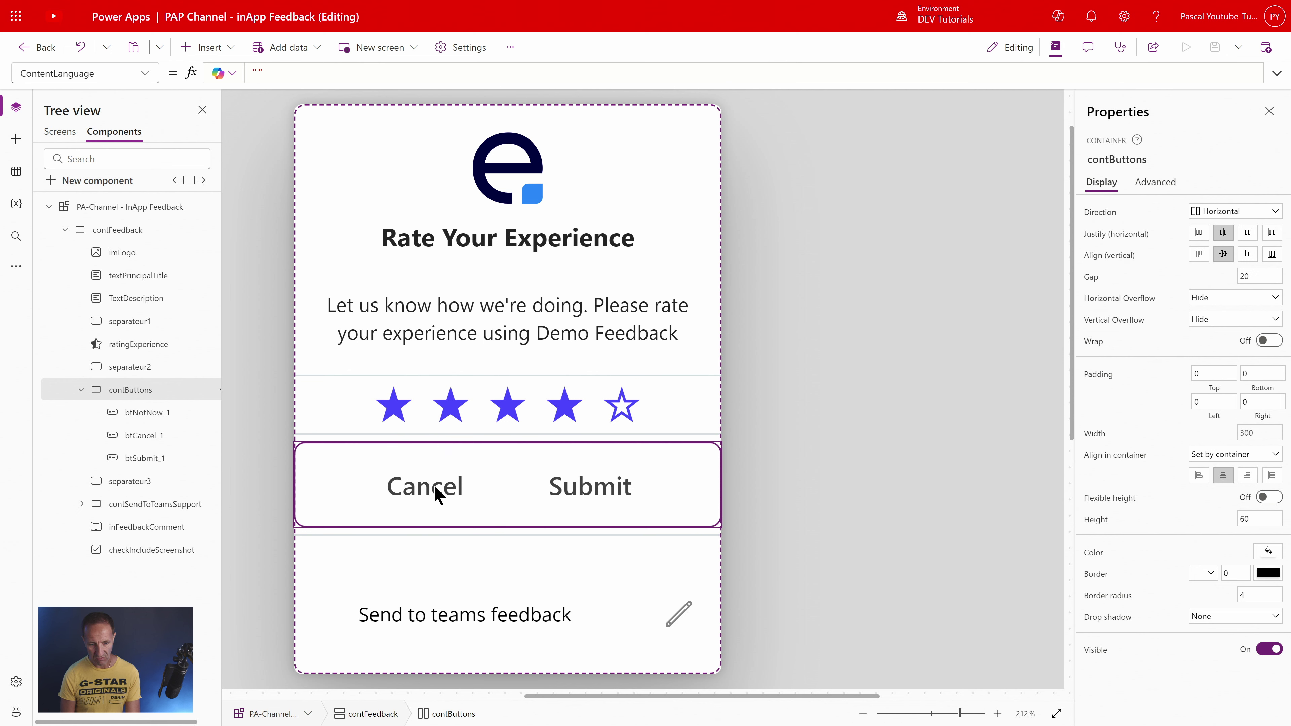
pyautogui.keyDown('alt'); pyautogui.click(406, 494); pyautogui.keyUp('alt')
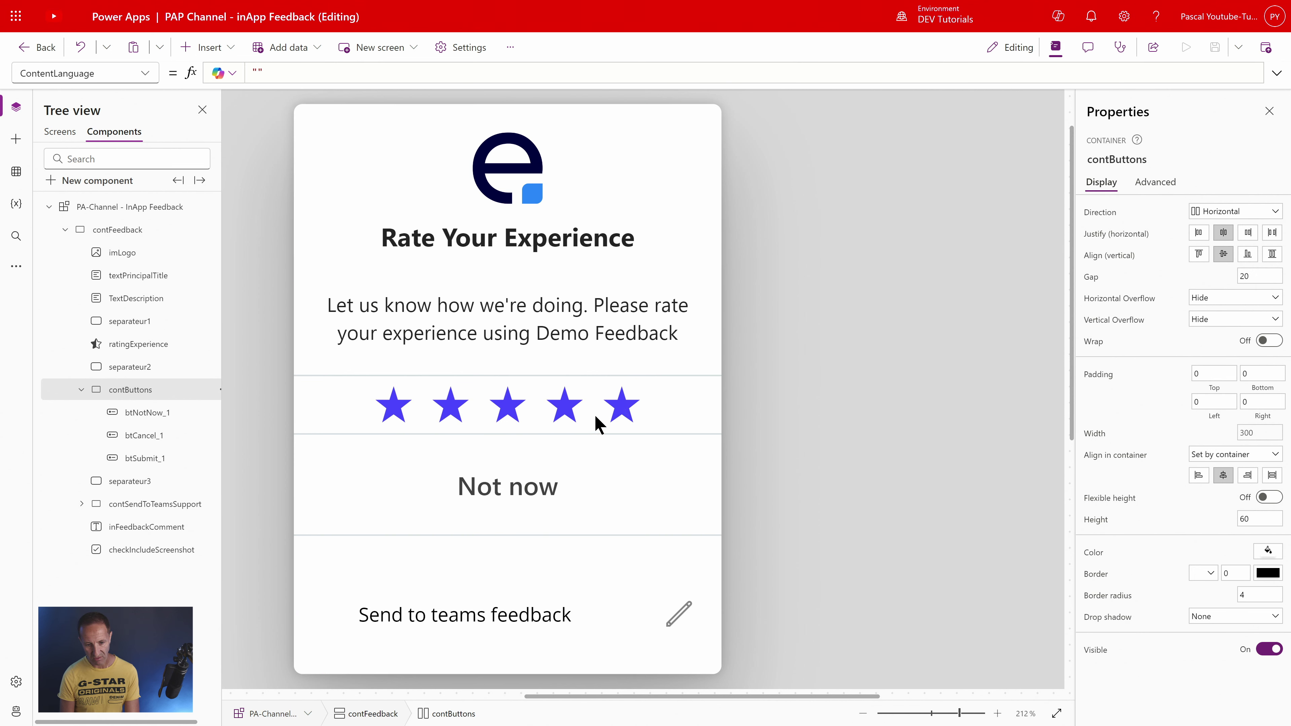
pyautogui.keyDown('alt'); pyautogui.click(503, 413); pyautogui.keyUp('alt')
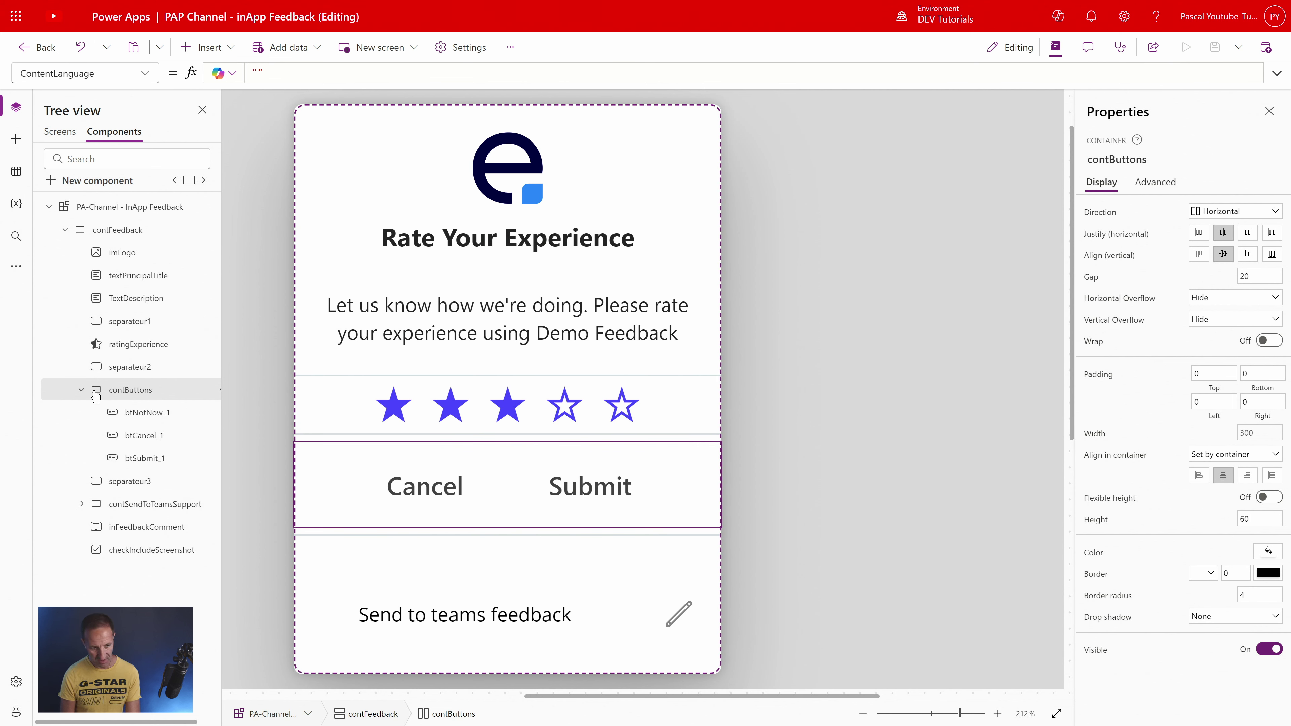
# Inspect separateur3 and the contSendToTeamsSupport container with its edit icon and feedback text label.
pyautogui.click(135, 482)
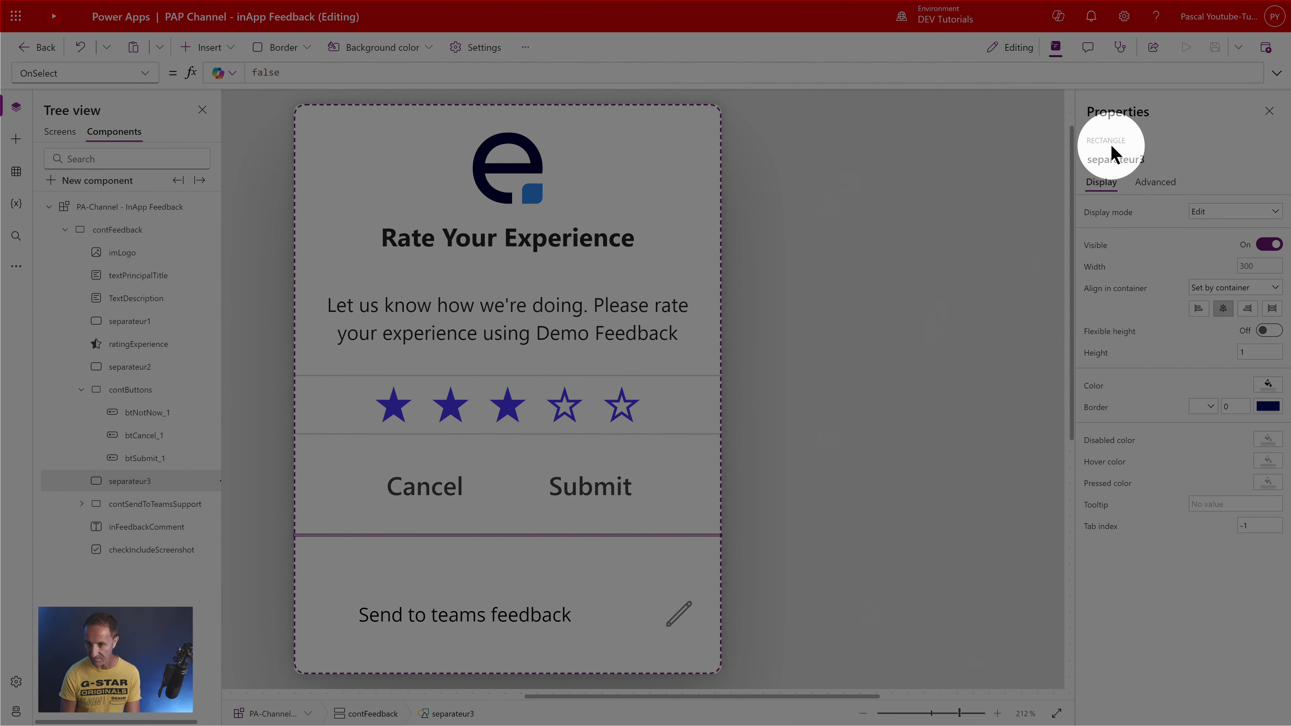
pyautogui.click(153, 504)
pyautogui.click(156, 549)
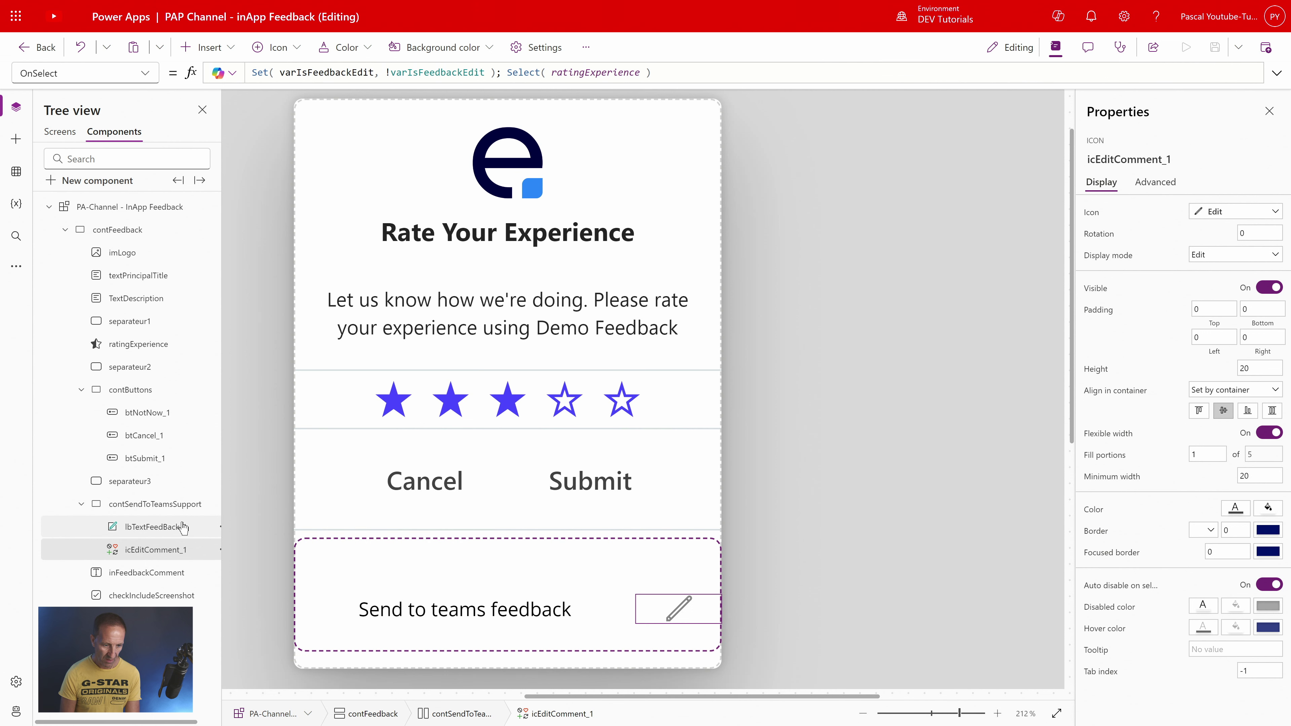
pyautogui.click(153, 526)
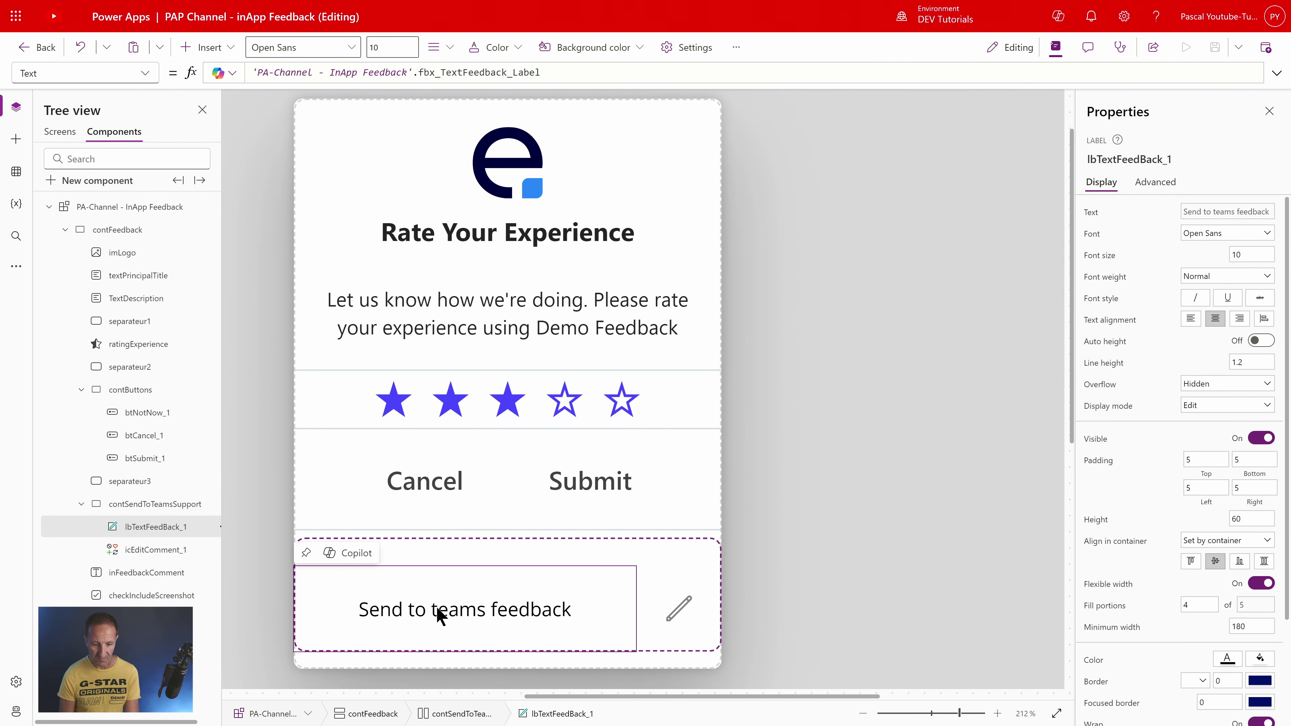
# Test the edit pencil to reveal the comment area, and inspect the inFeedbackComment input and the checkIncludeScreenshot checkbox.
pyautogui.keyDown('alt'); pyautogui.click(679, 609); pyautogui.keyUp('alt')
pyautogui.scroll(-3, 508, 559)
pyautogui.click(406, 486)
pyautogui.keyDown('alt'); pyautogui.click(407, 486); pyautogui.keyUp('alt')
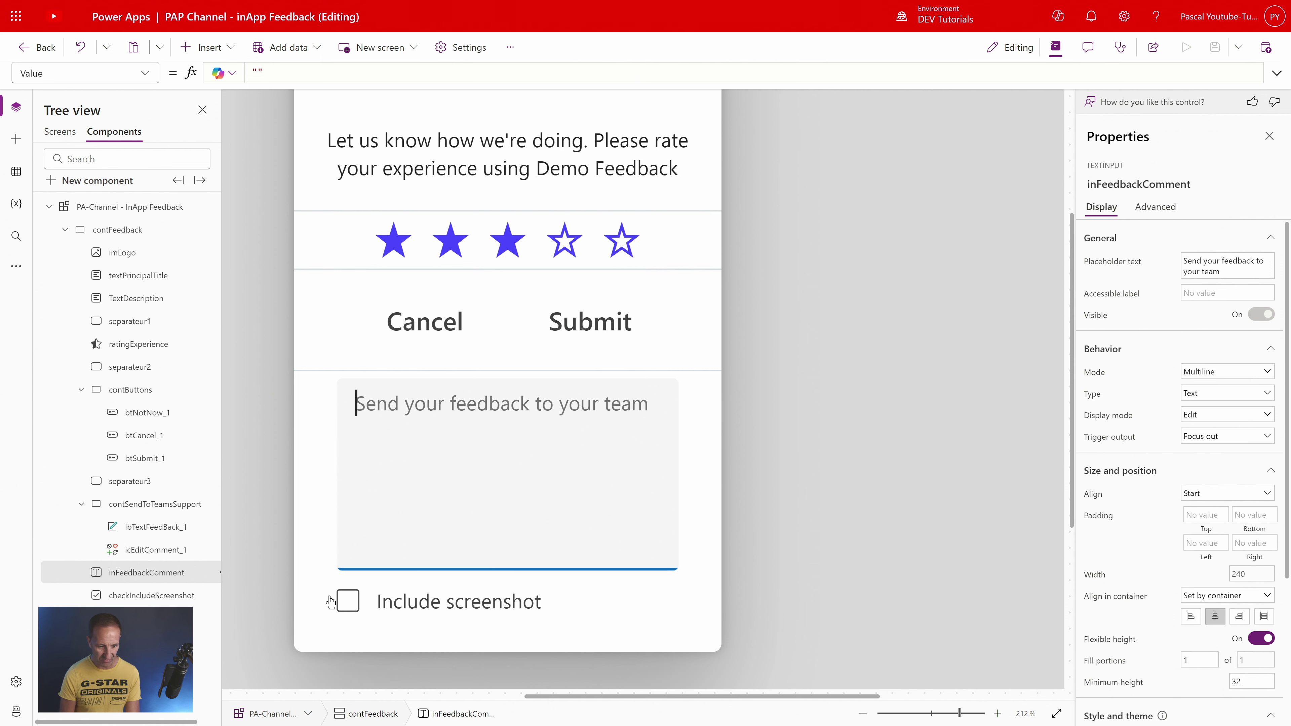
pyautogui.click(147, 596)
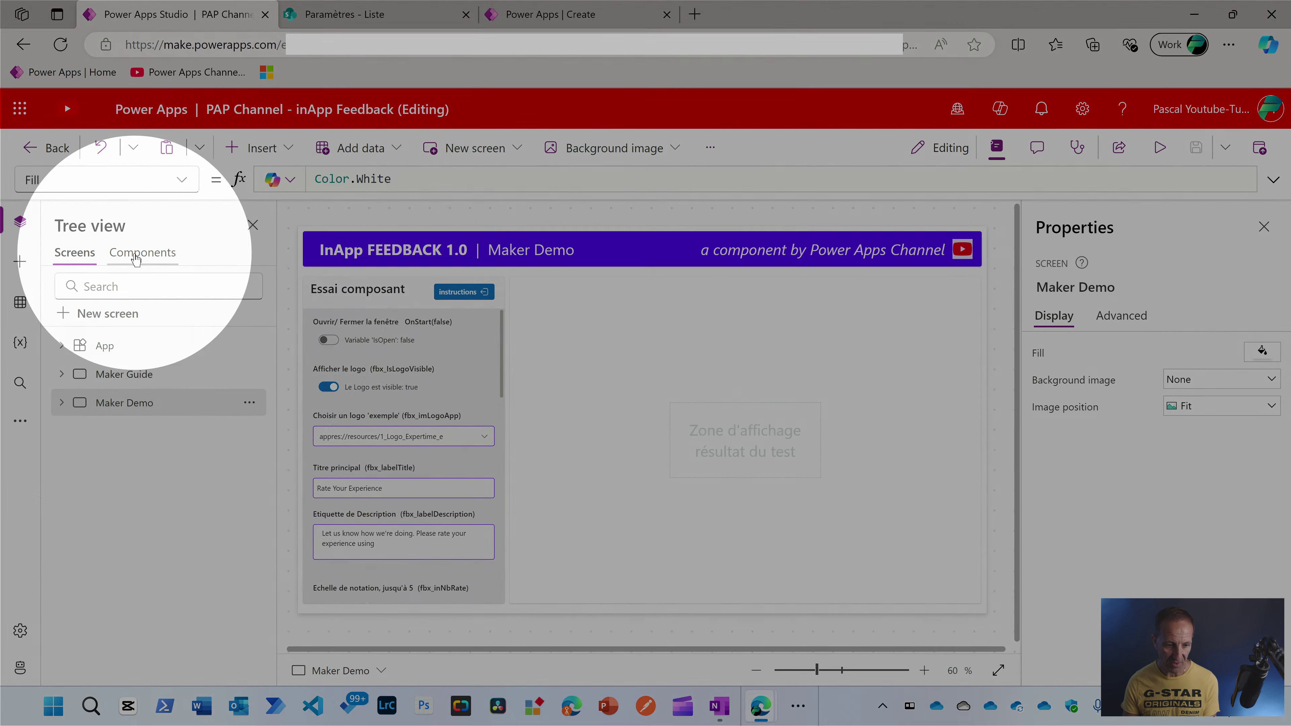
# Show the app's components and check the Export and import components feature by searching the app's update settings for "export".
pyautogui.click(135, 256)
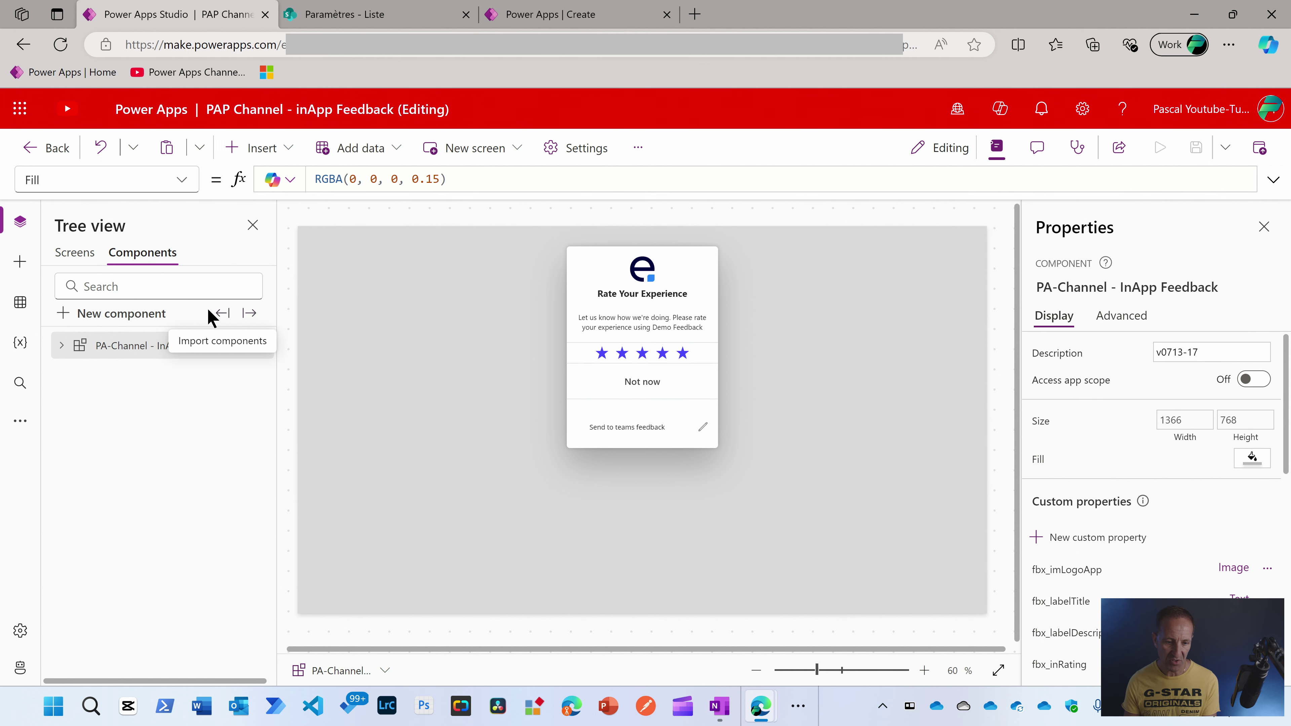
pyautogui.click(568, 152)
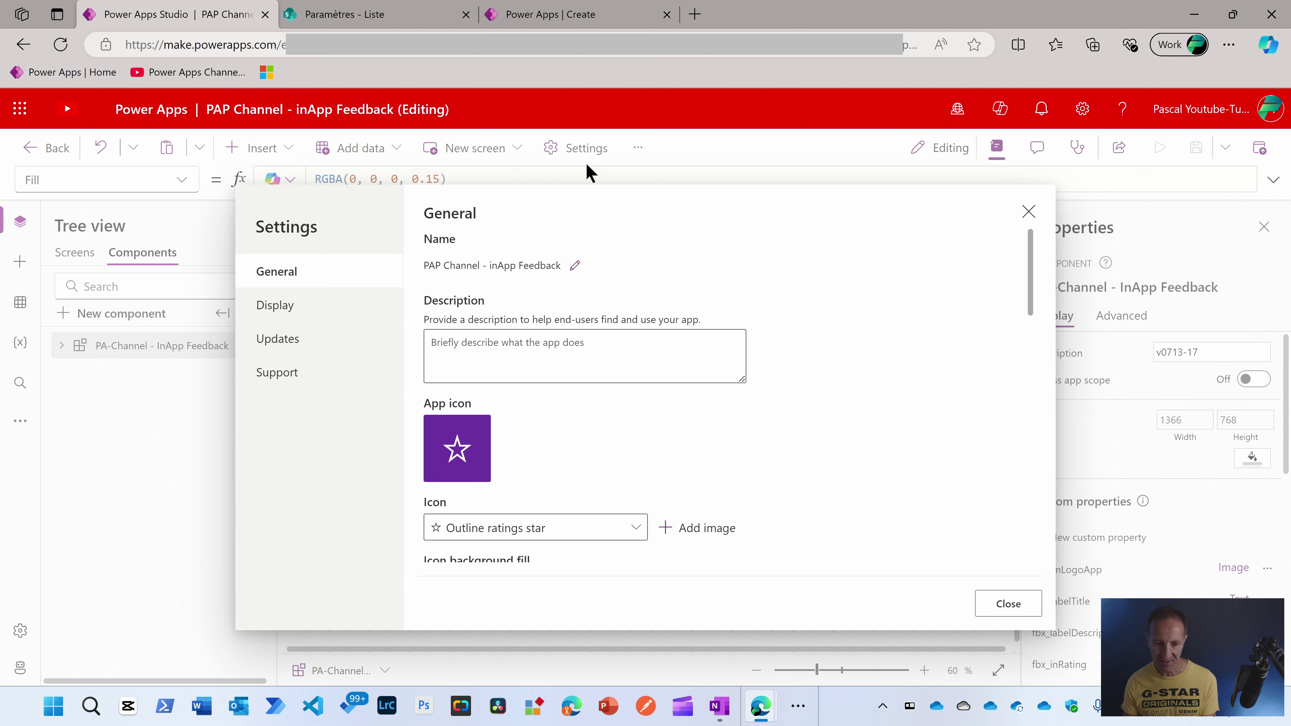
pyautogui.click(298, 340)
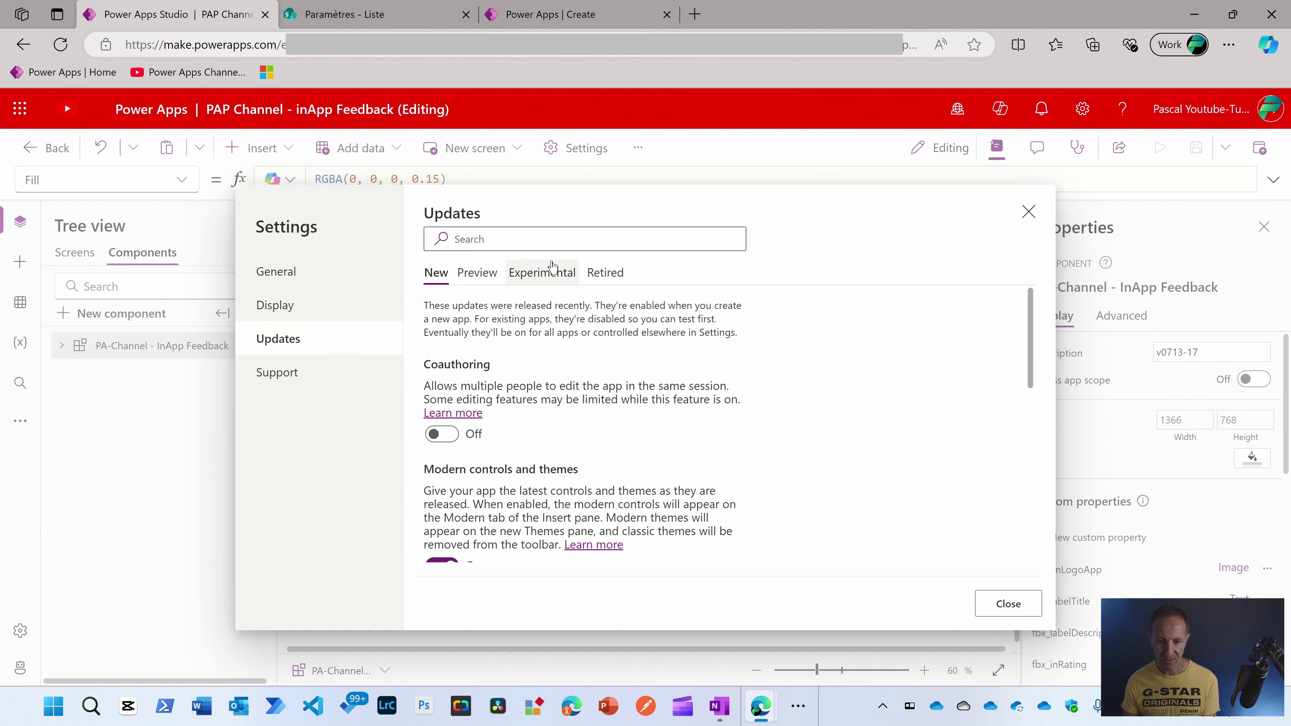
pyautogui.click(551, 242)
pyautogui.write('export')
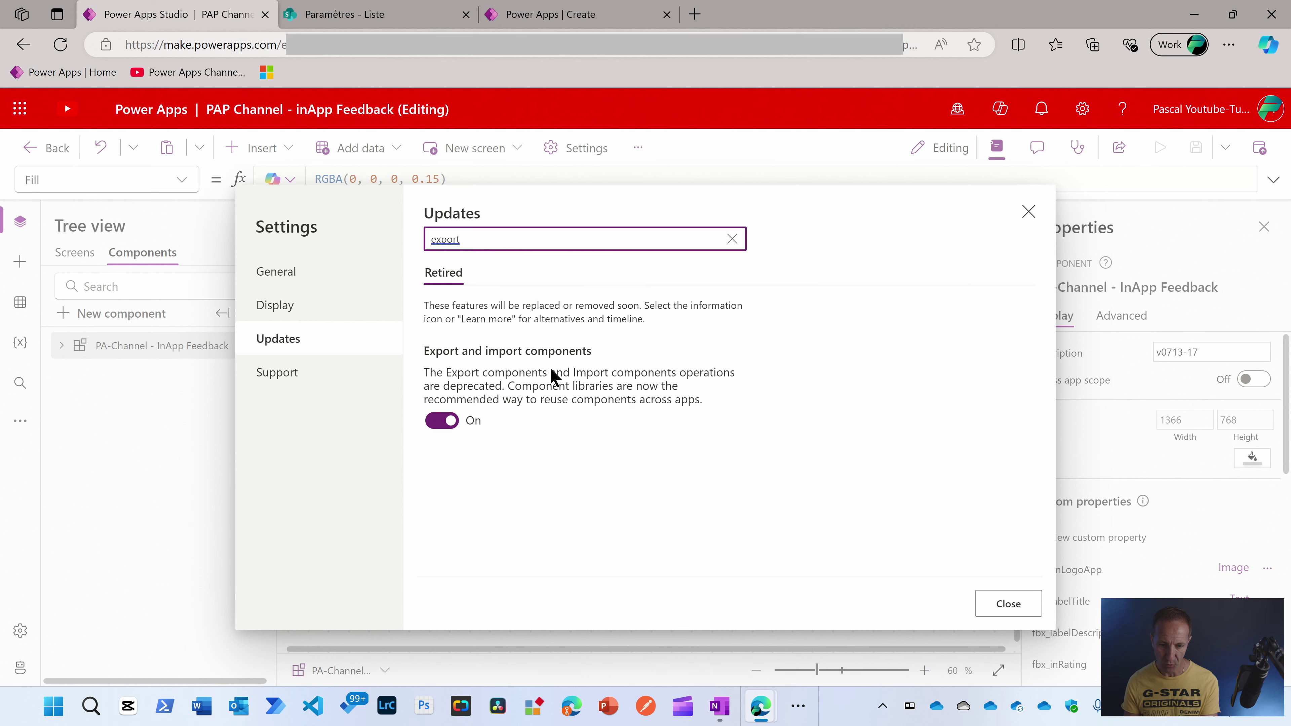
pyautogui.click(184, 421)
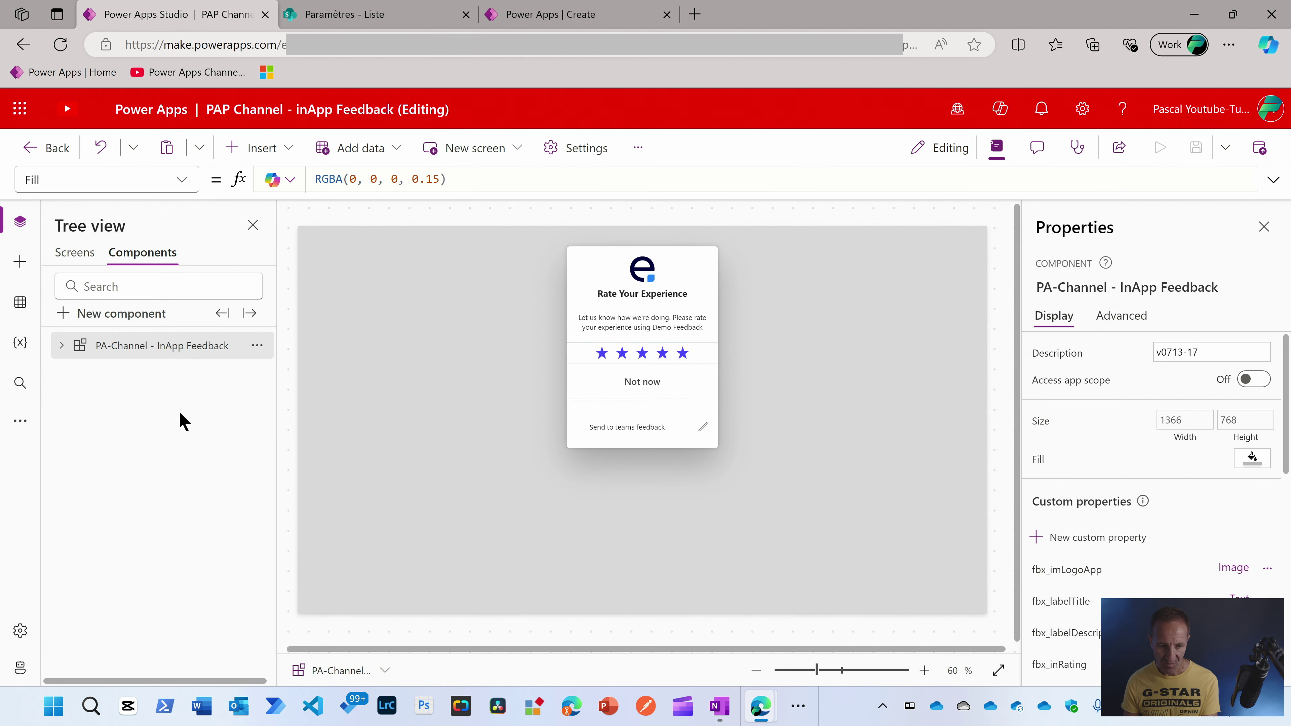
# Export the PA-Channel - InApp Feedback component and download the resulting file.
pyautogui.click(250, 312)
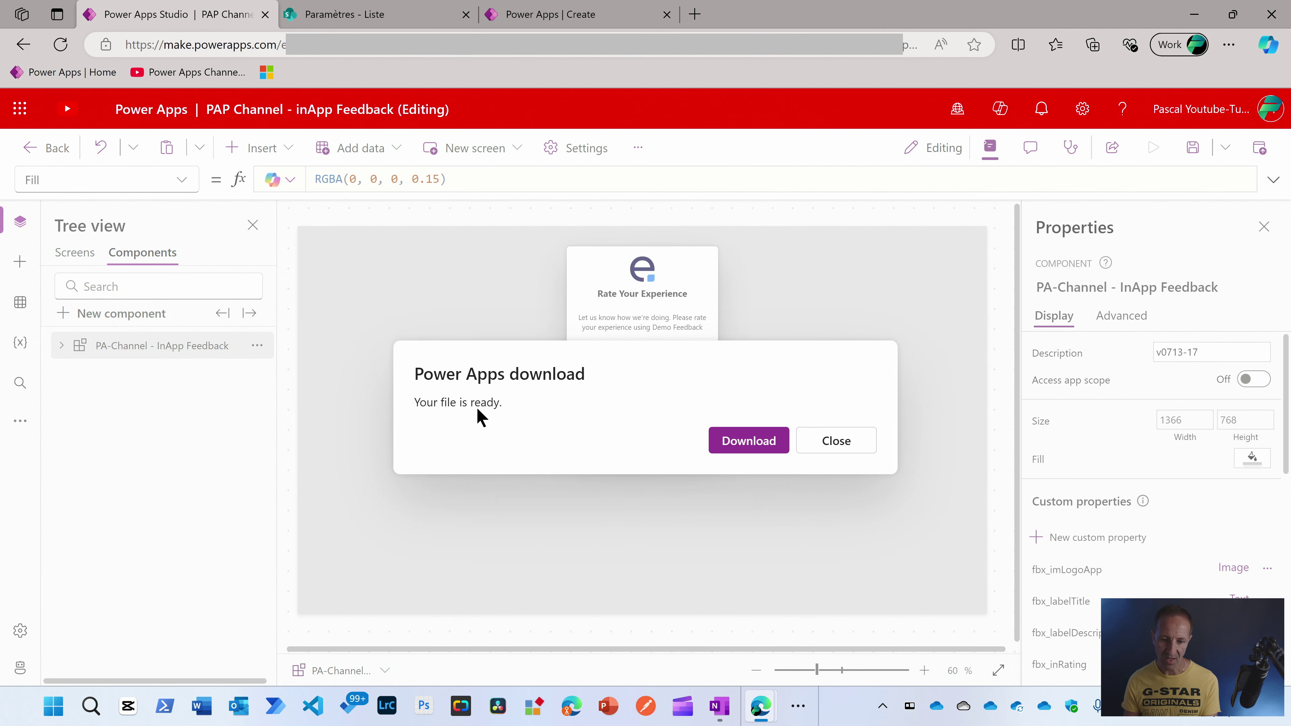
pyautogui.click(756, 452)
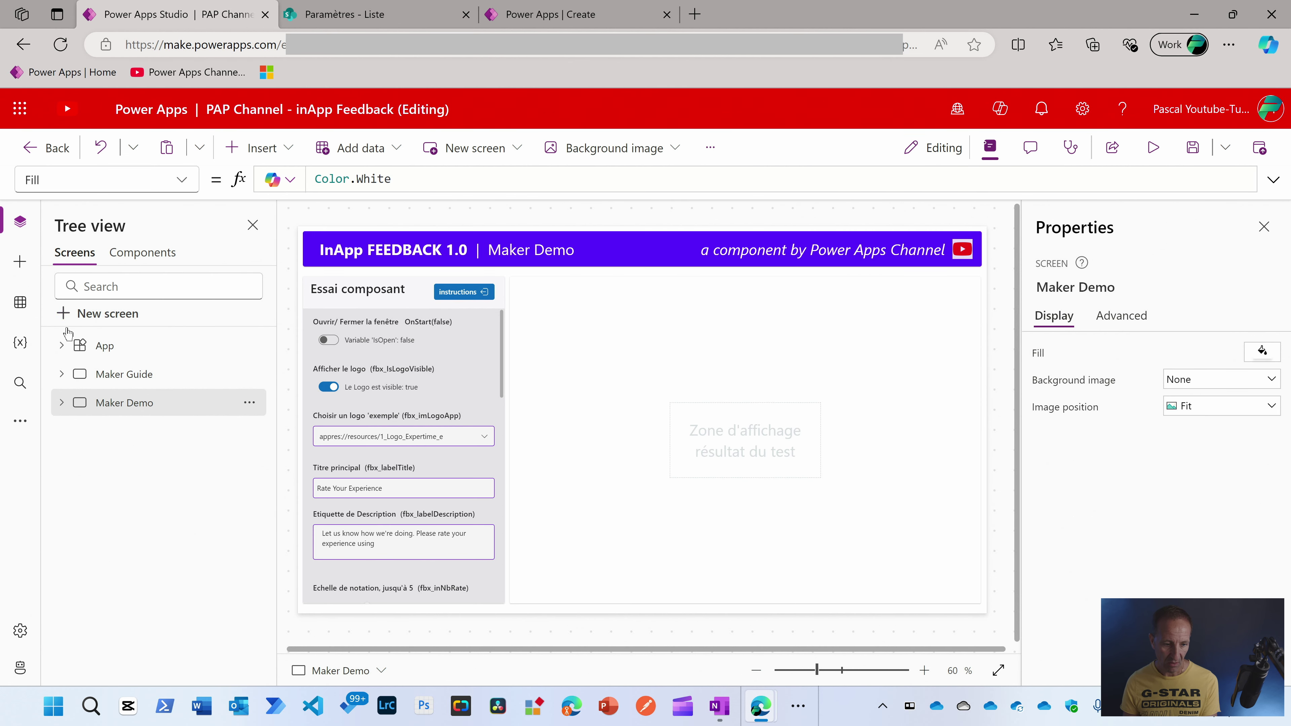
pyautogui.click(153, 264)
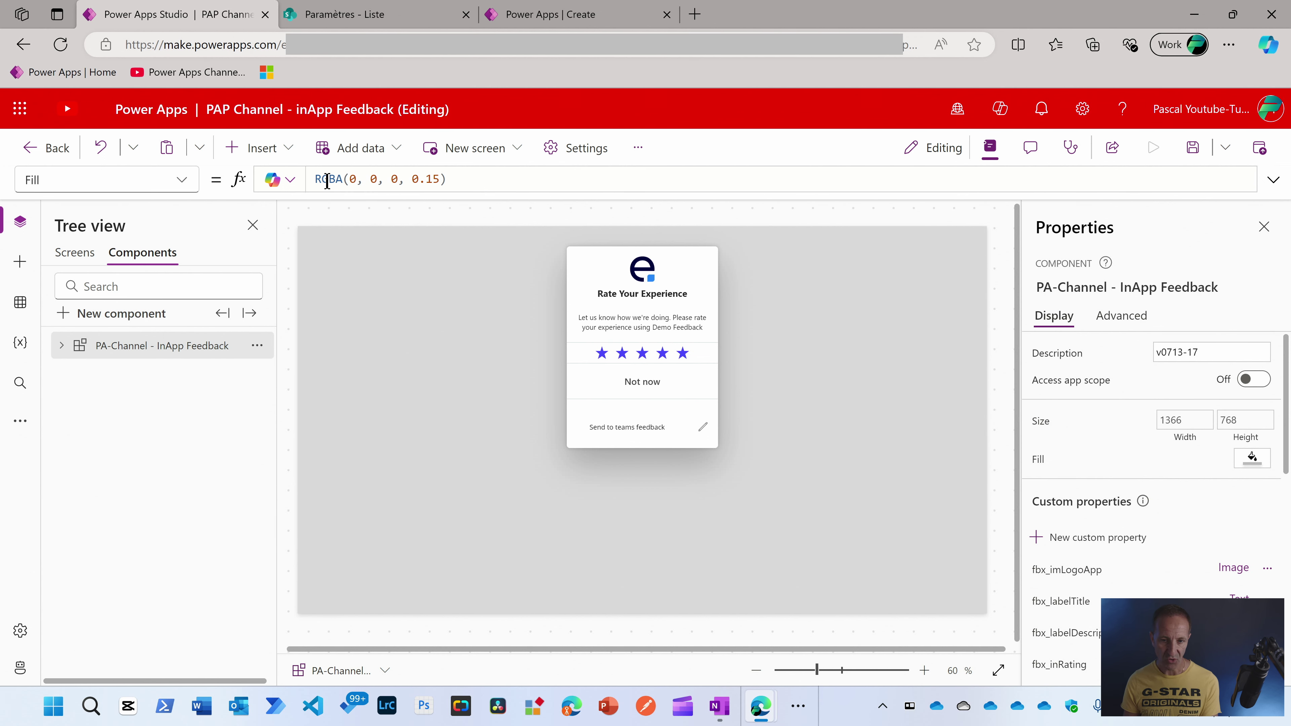
# Go to the apps list in the other Power Apps browser tab and open the Interview Tool_1739 app for editing.
pyautogui.click(588, 24)
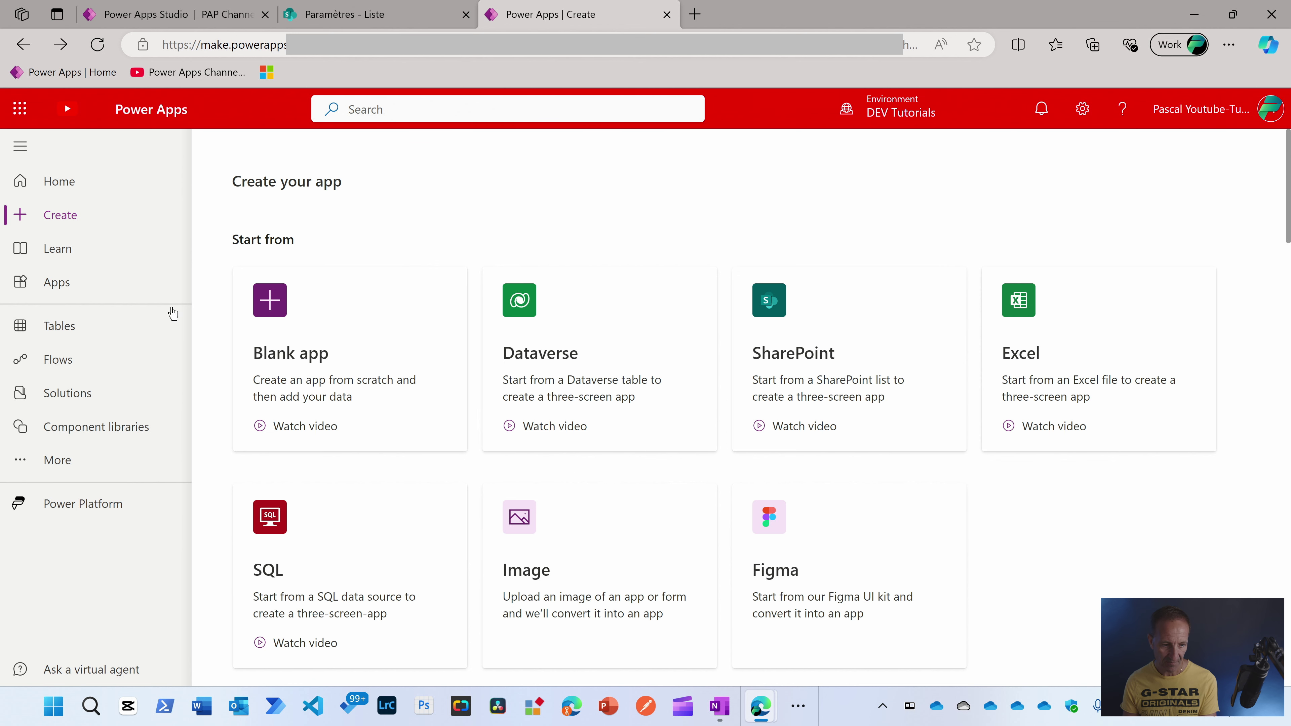
pyautogui.click(92, 284)
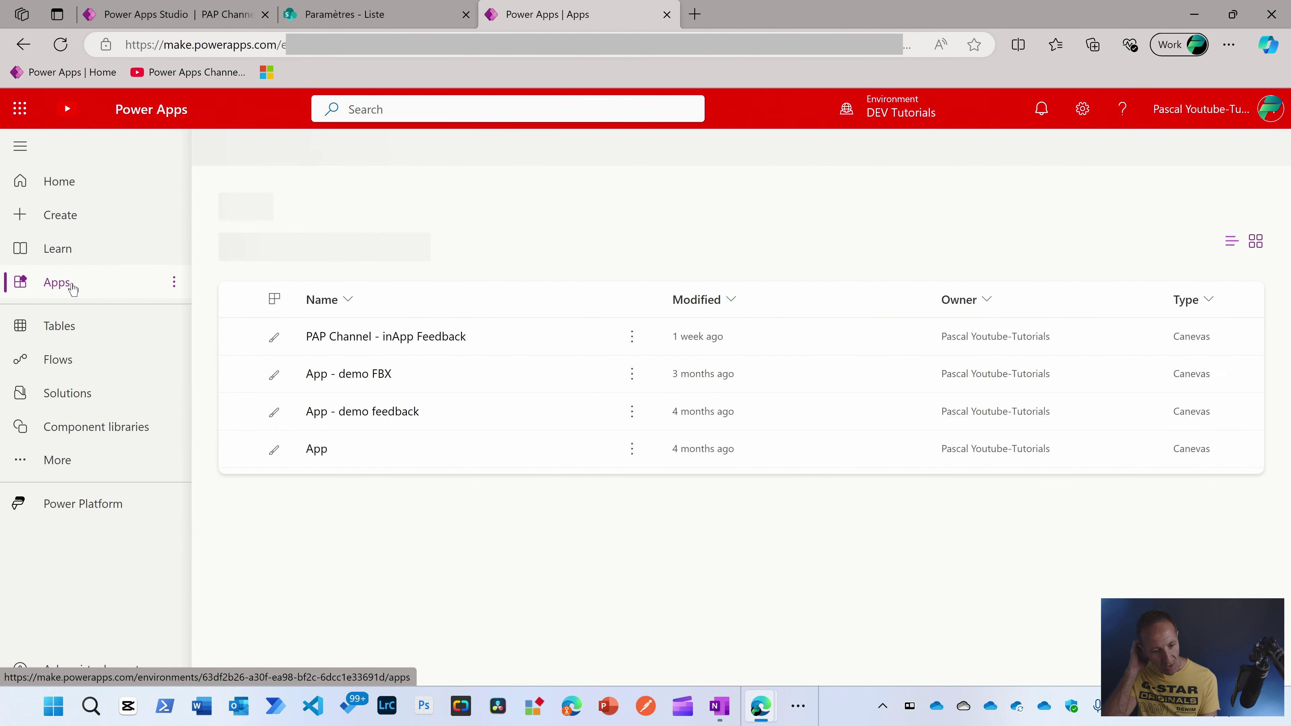
pyautogui.click(426, 390)
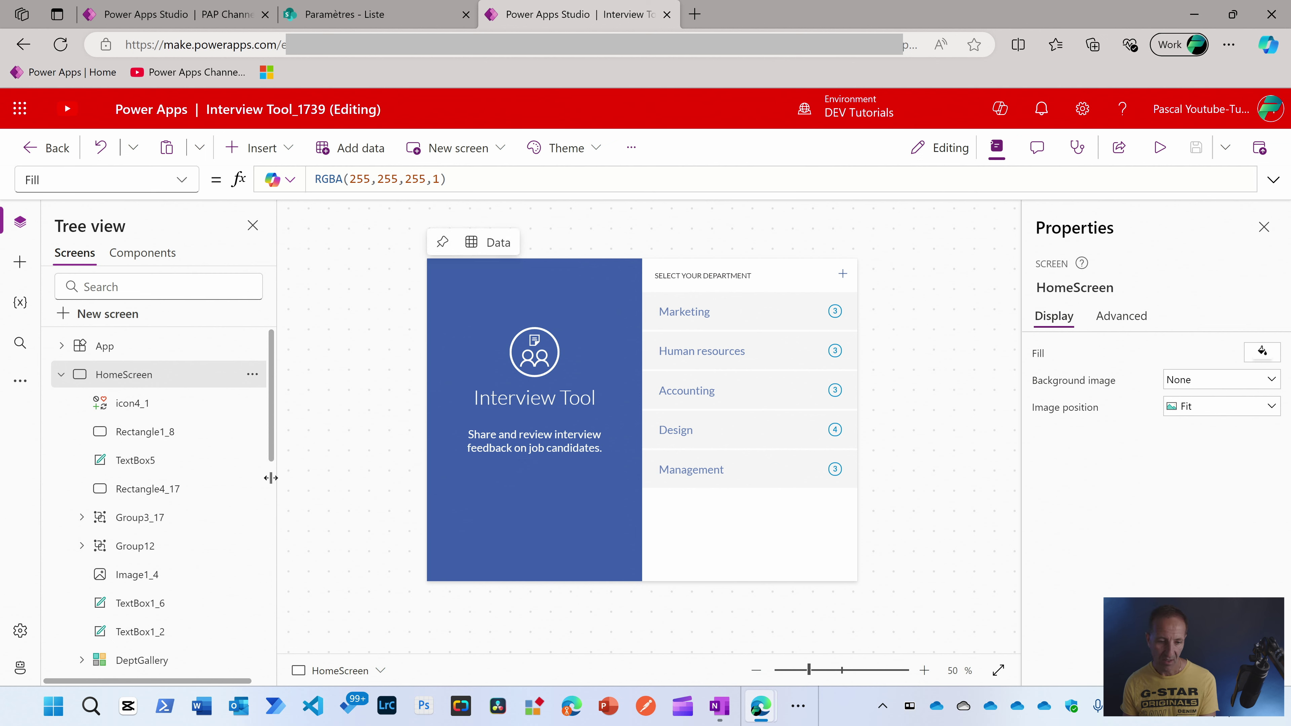
# Import the PA-Channel - InApp Feedback component into the Interview Tool app by uploading the exported component file.
pyautogui.click(61, 375)
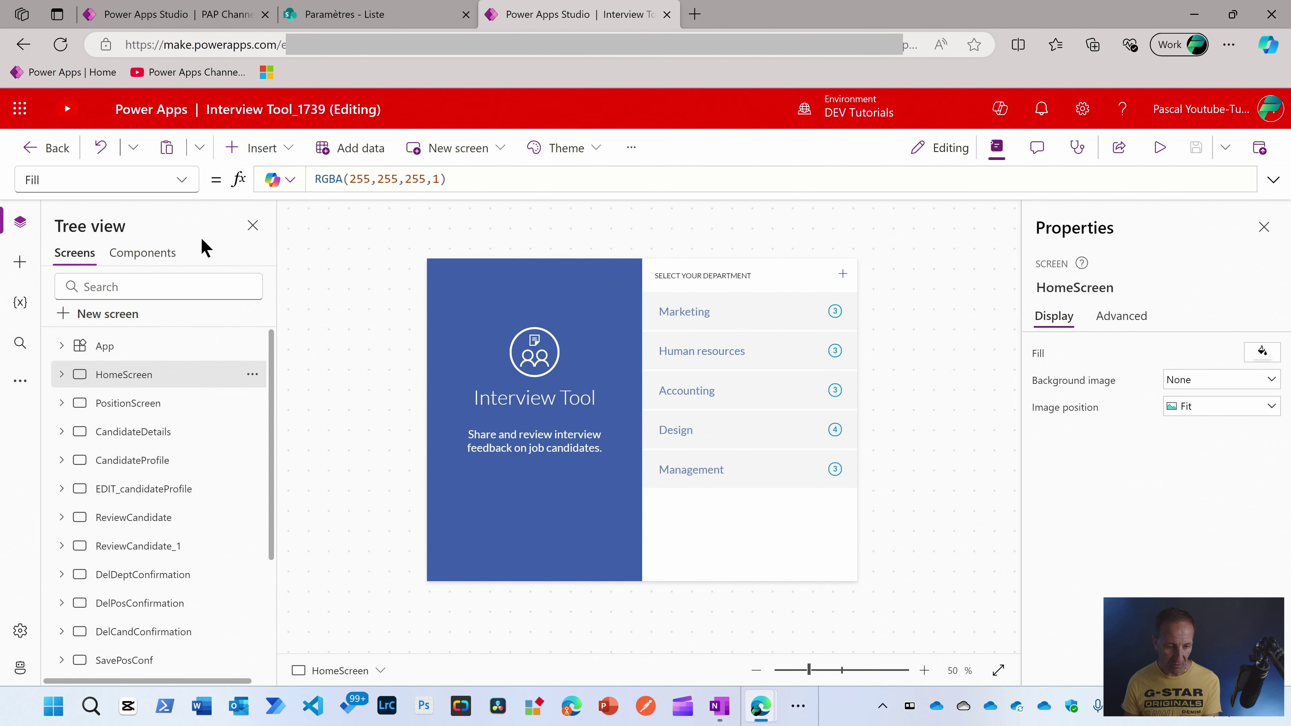
pyautogui.click(161, 254)
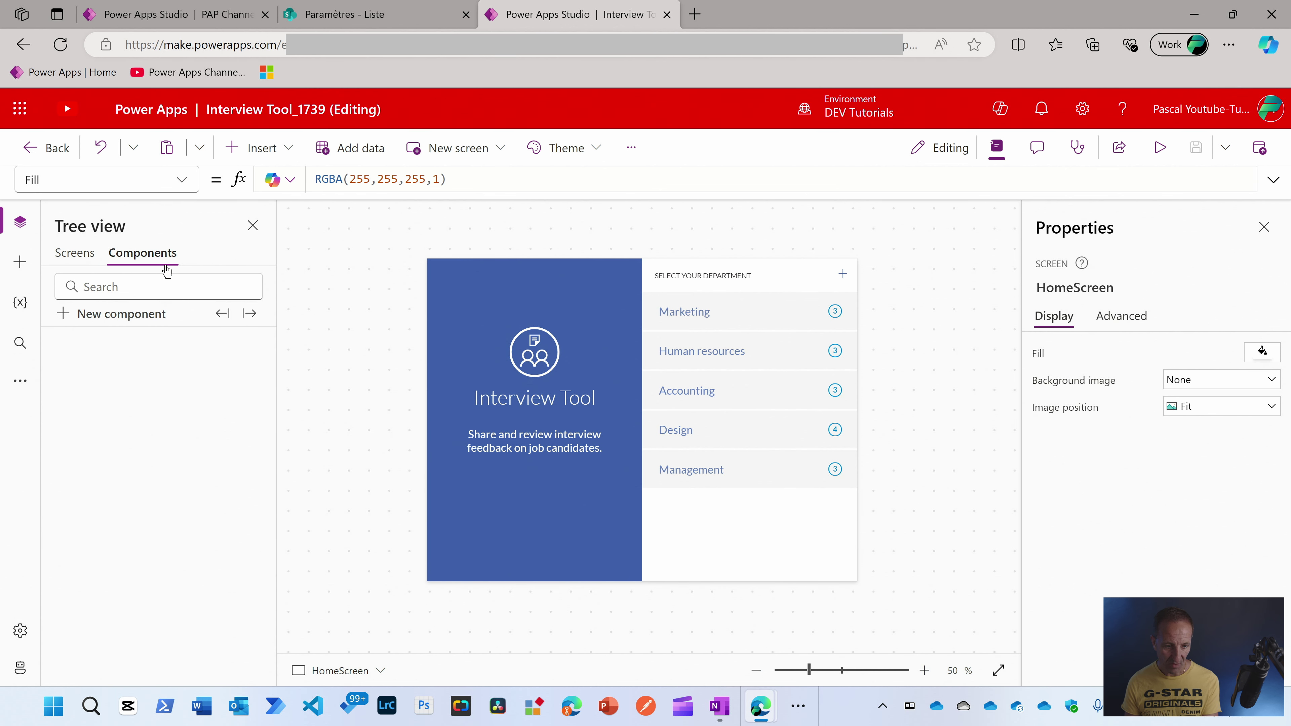
pyautogui.click(223, 313)
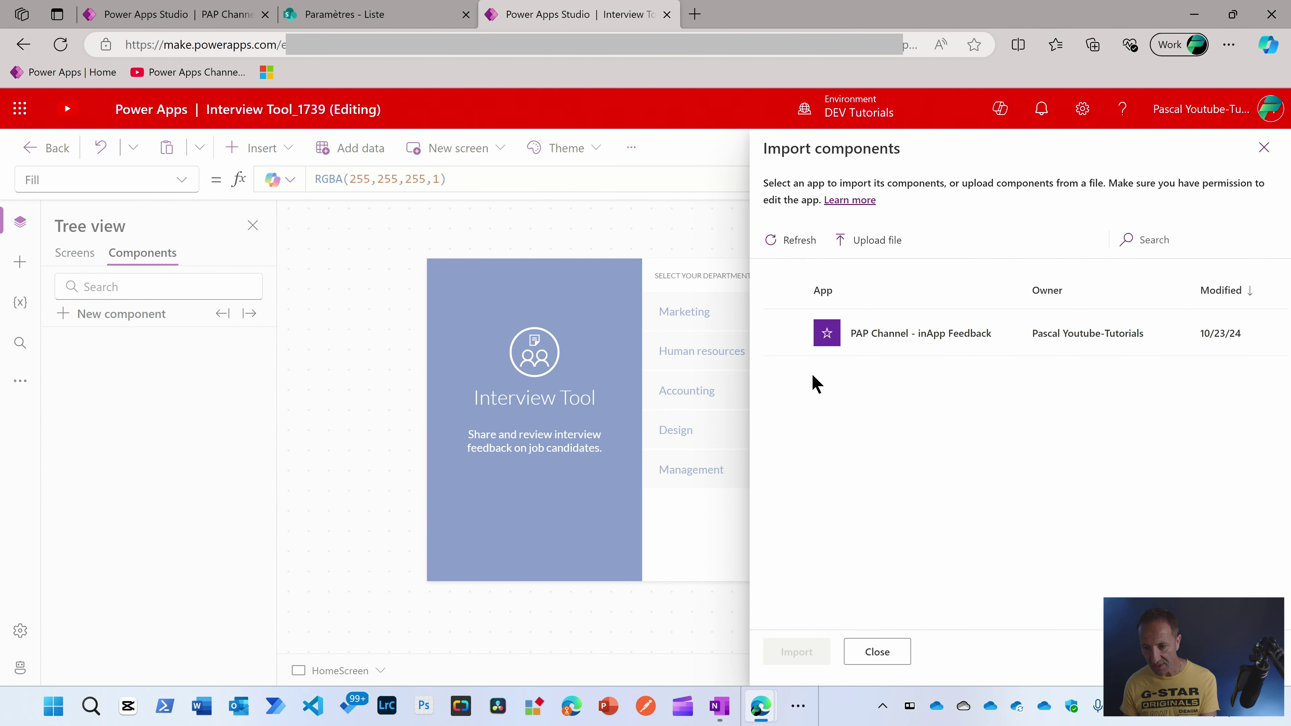
pyautogui.click(784, 332)
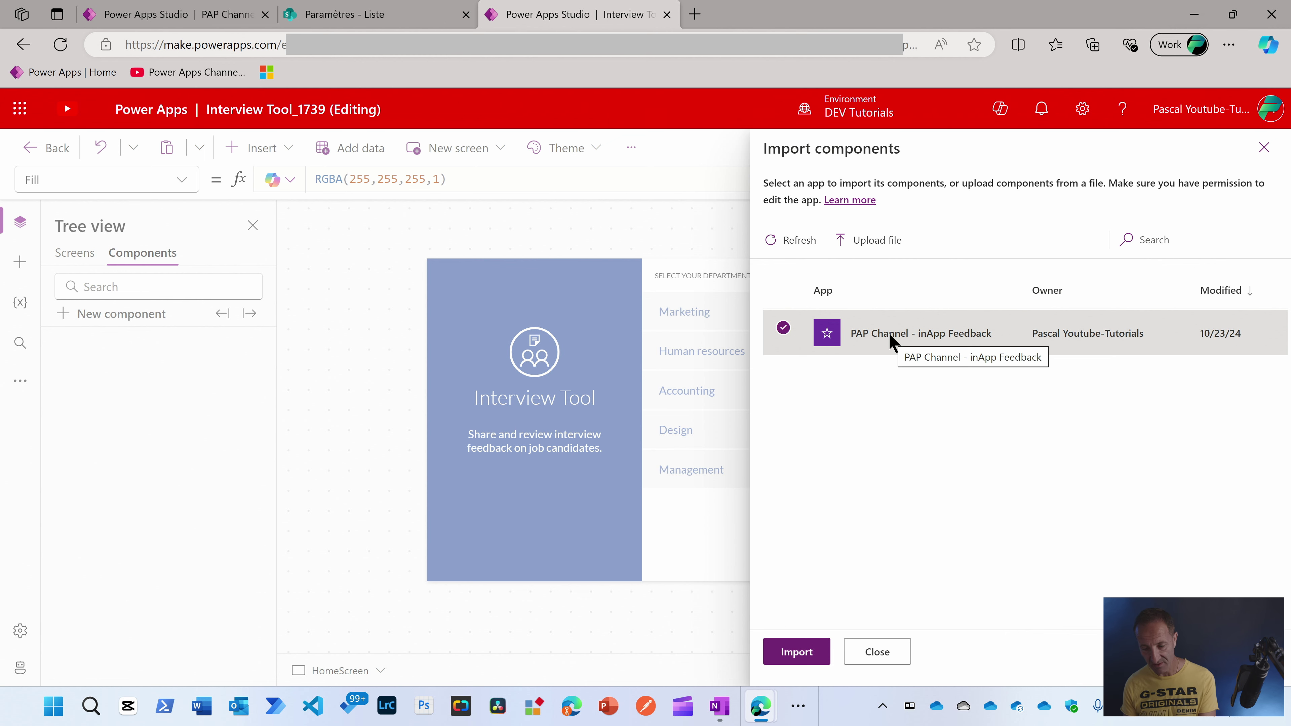
pyautogui.click(859, 241)
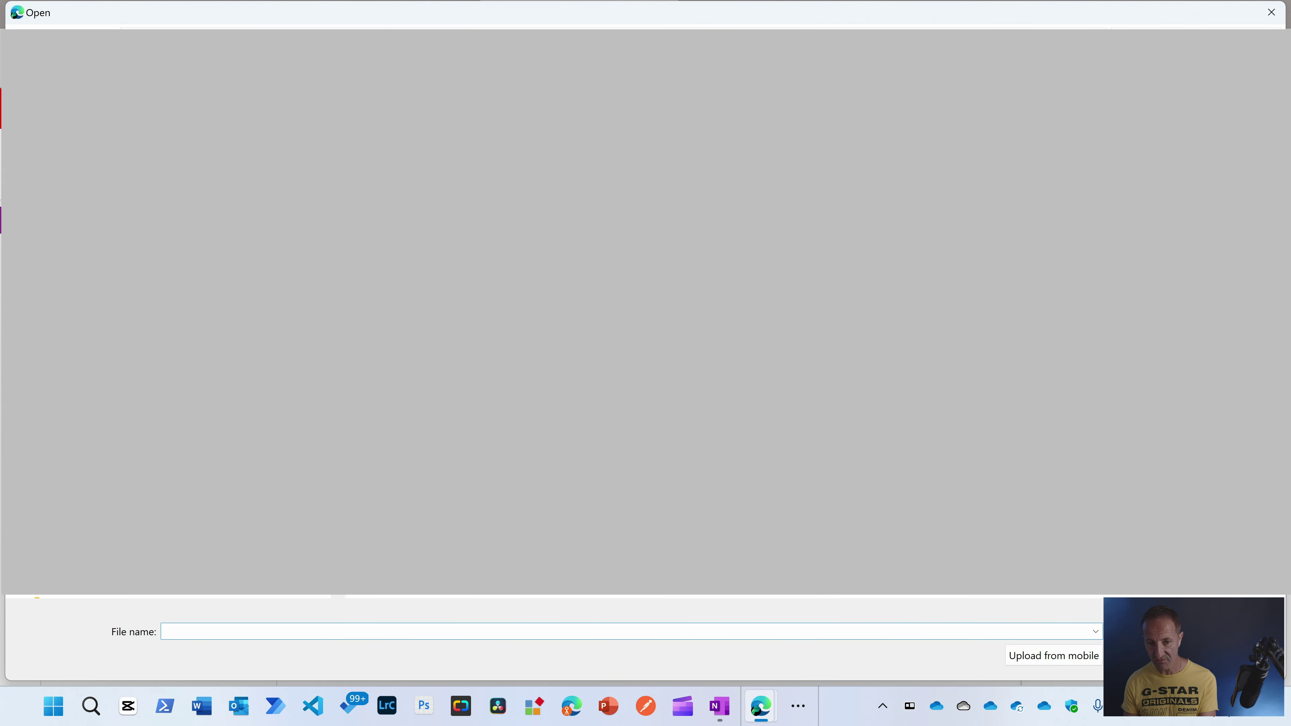
pyautogui.doubleClick(571, 154)
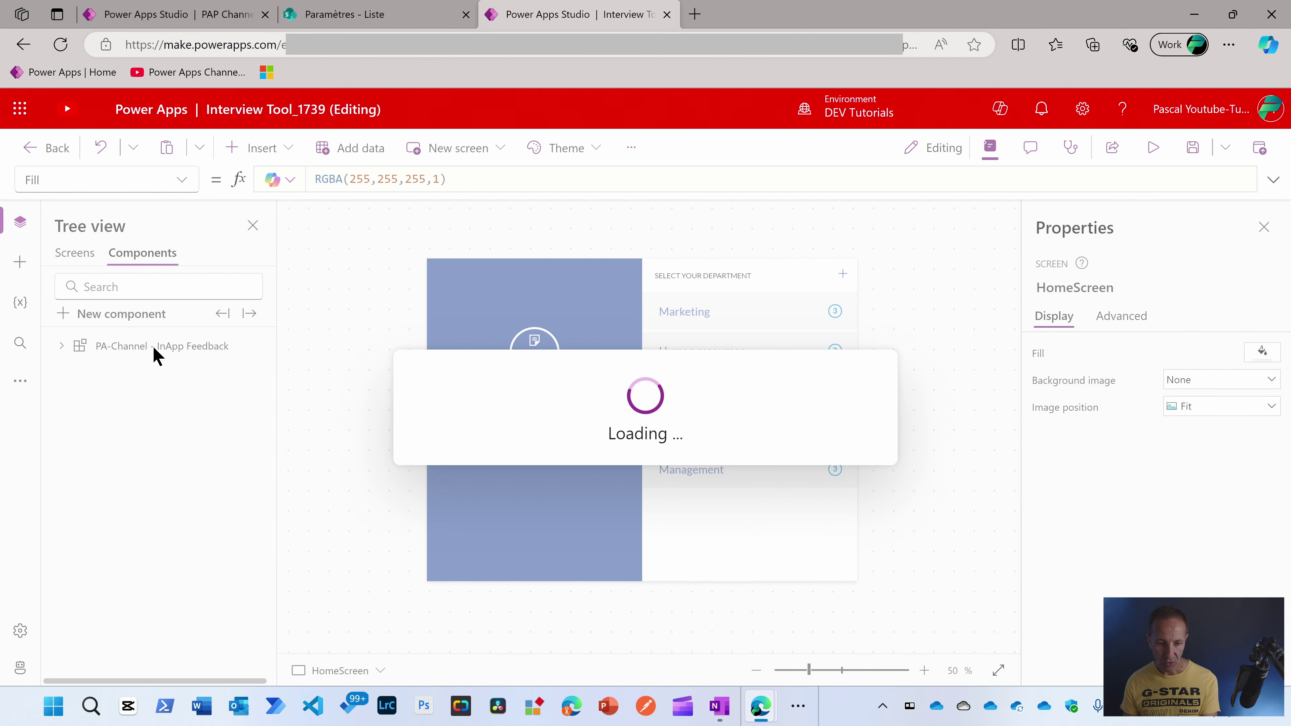
# Preview the Interview Tool app from HomeScreen, open the Marketing department's positions, and leave the preview.
pyautogui.click(85, 258)
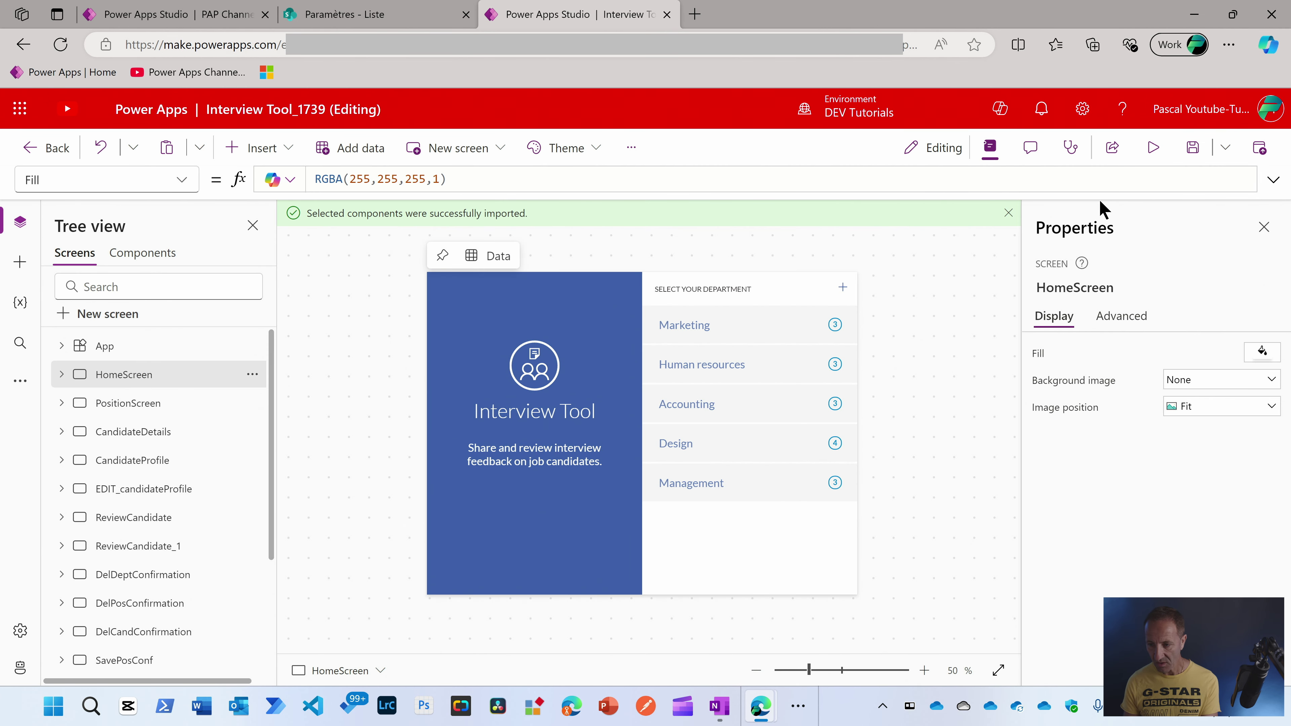
pyautogui.click(1152, 147)
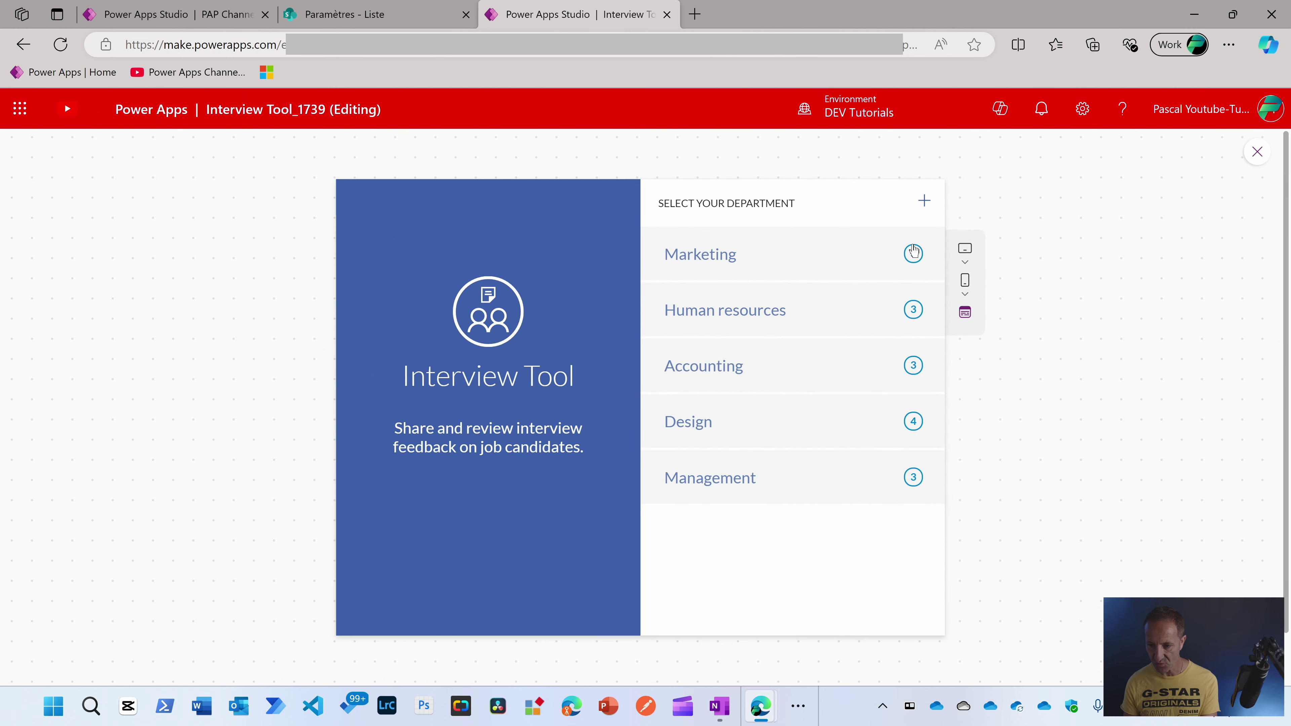
pyautogui.click(854, 263)
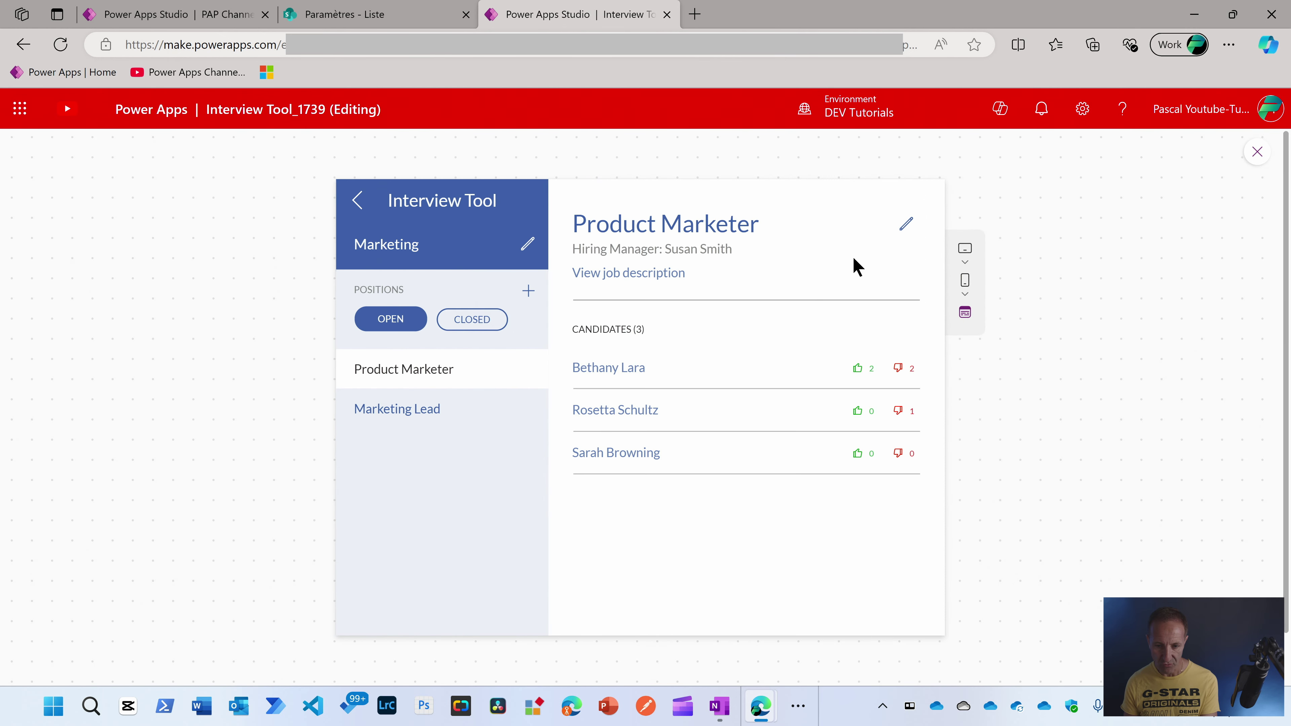
pyautogui.press('Escape')
# Place an Emoji - Smile icon on PositionScreen at about X 971, Y 11 and show its advanced properties.
pyautogui.moveTo(496, 311); pyautogui.dragTo(802, 305)
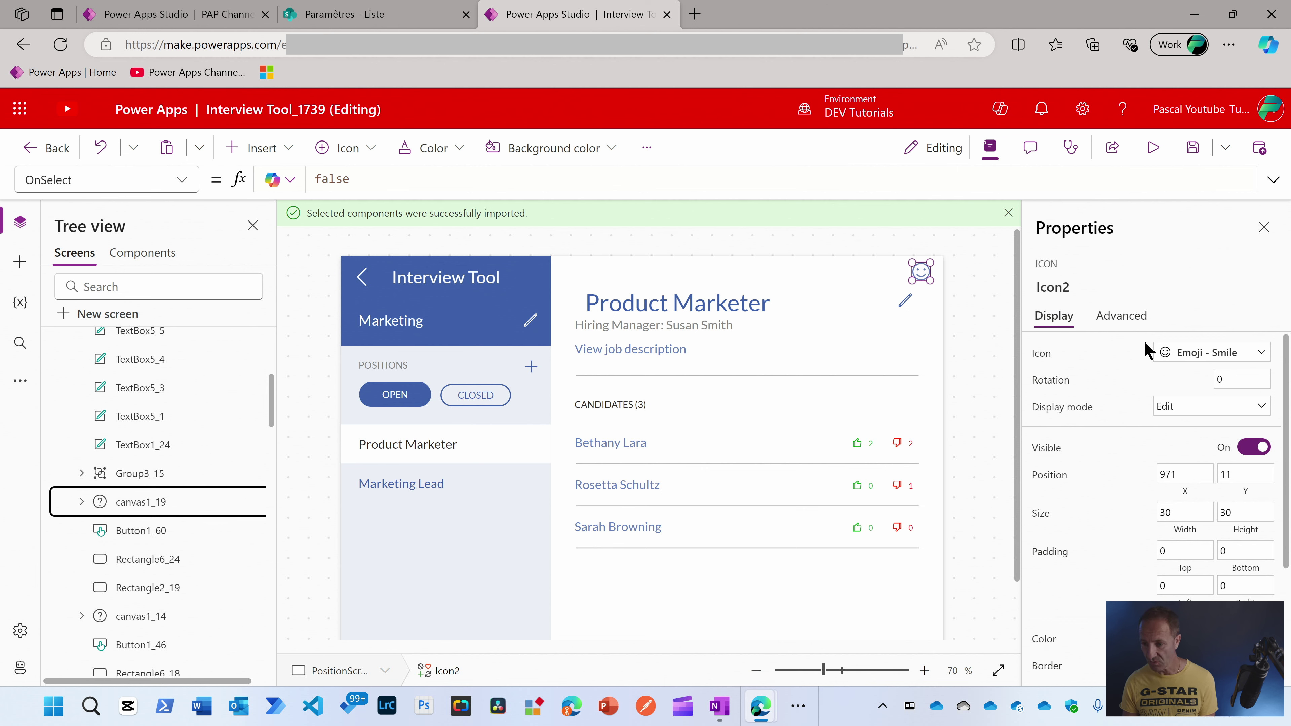
pyautogui.click(1137, 320)
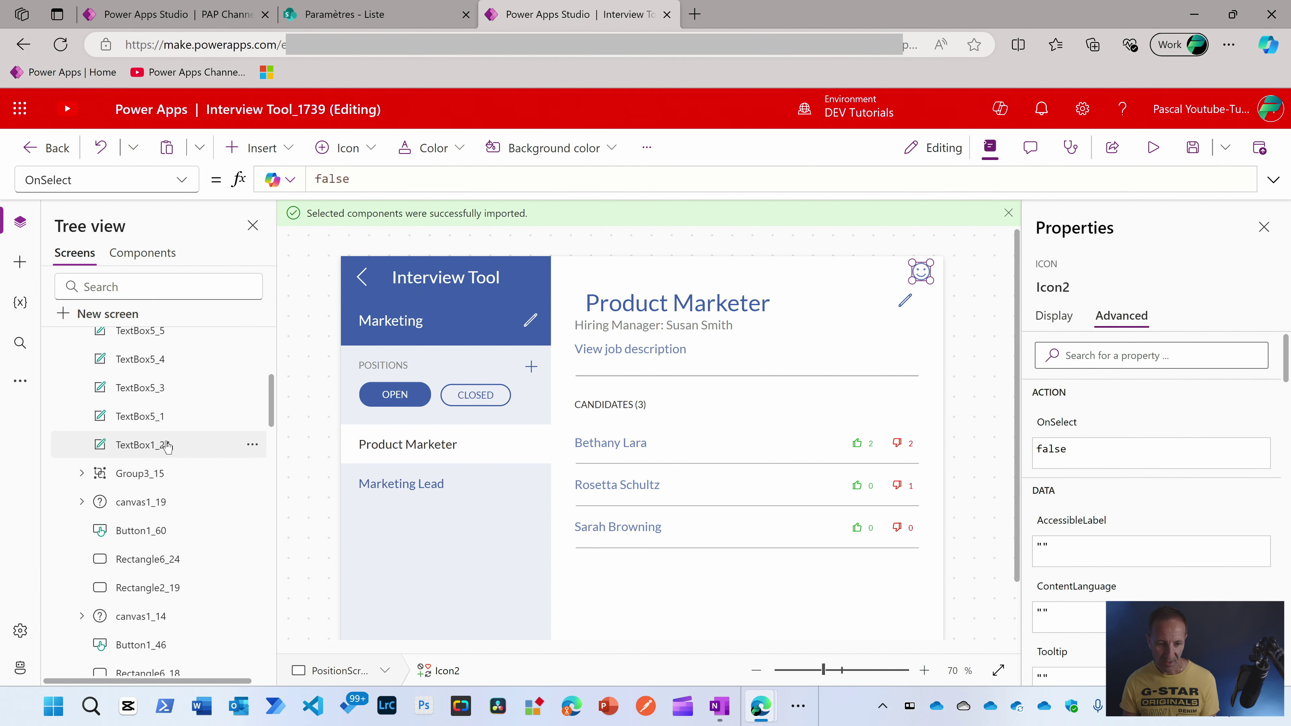
pyautogui.scroll(5, 164, 444)
pyautogui.click(66, 407)
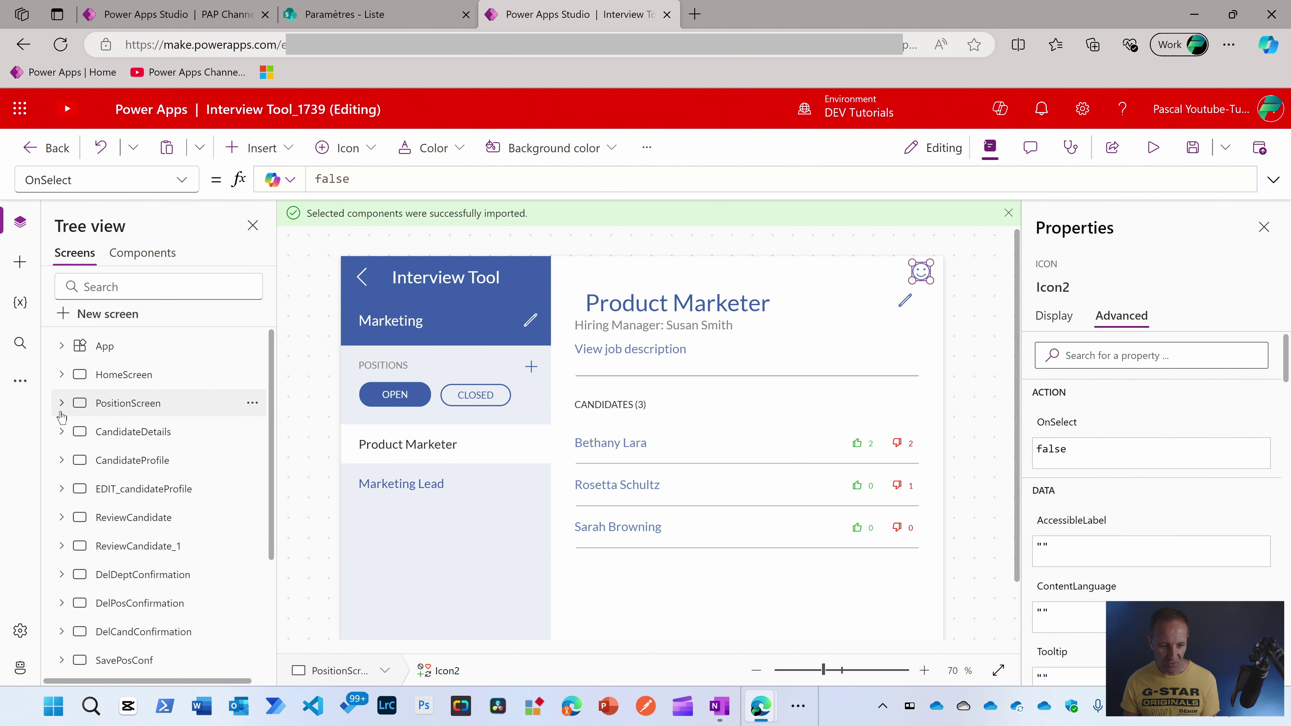
# Check the imported component in the app's component list and insert PA-Channel - InApp Feedback onto PositionScreen.
pyautogui.click(143, 253)
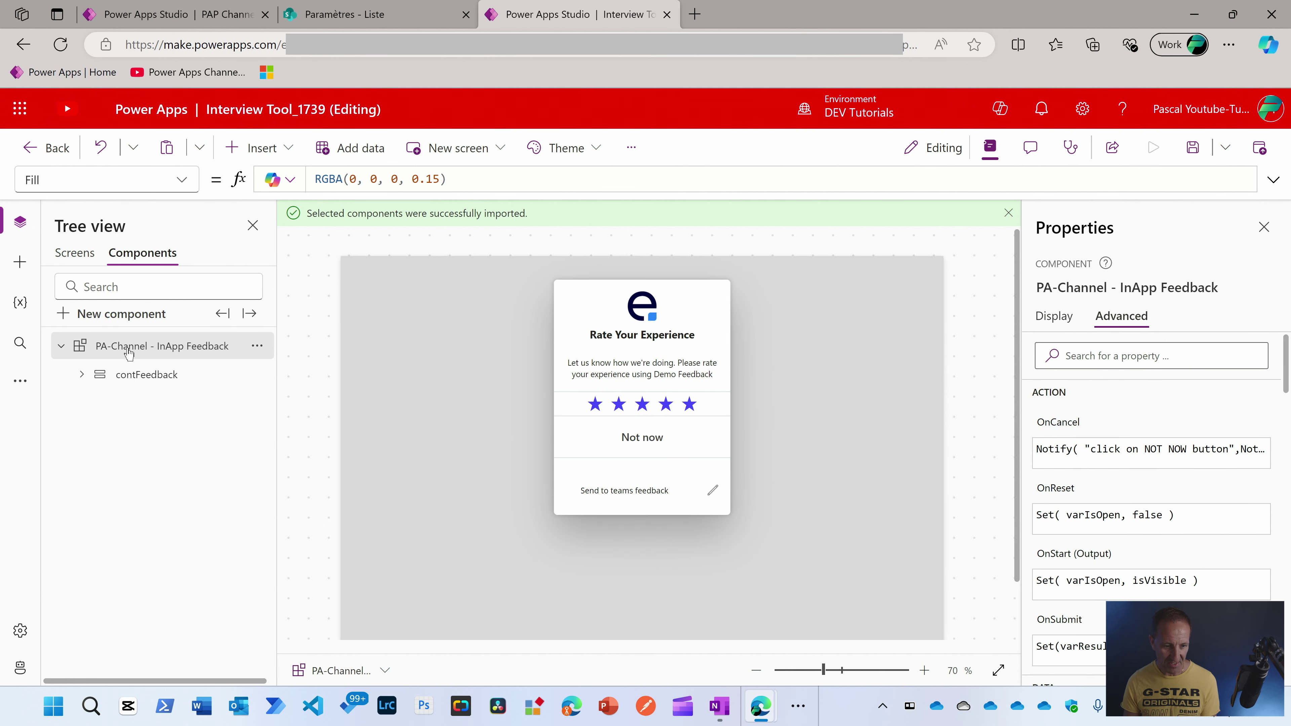
pyautogui.click(62, 346)
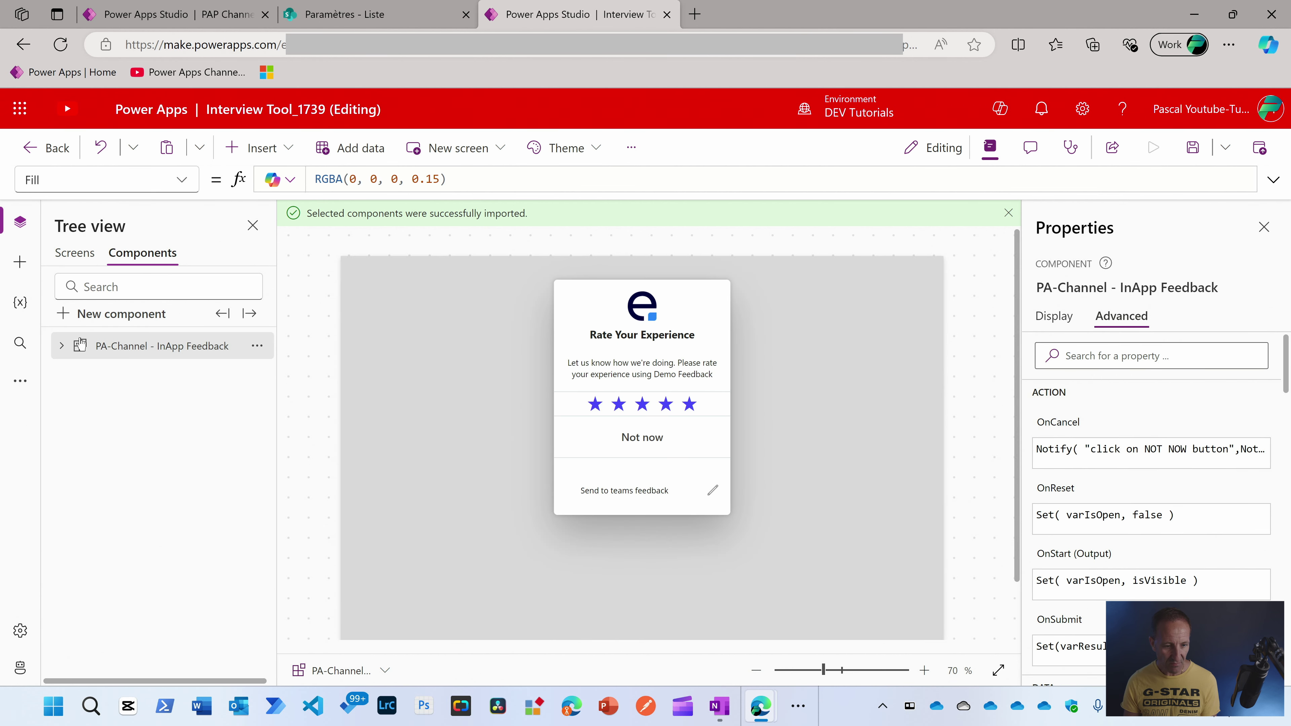
pyautogui.click(74, 253)
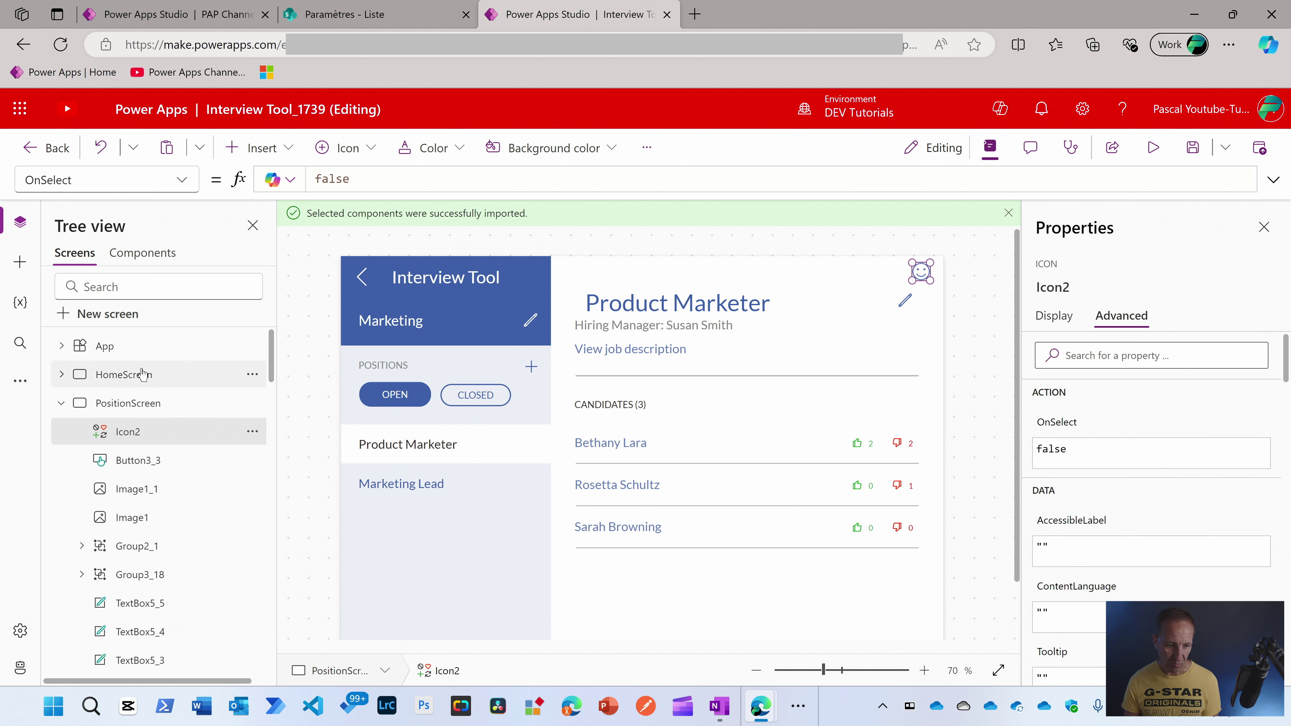
pyautogui.click(257, 147)
pyautogui.scroll(-1, 418, 320)
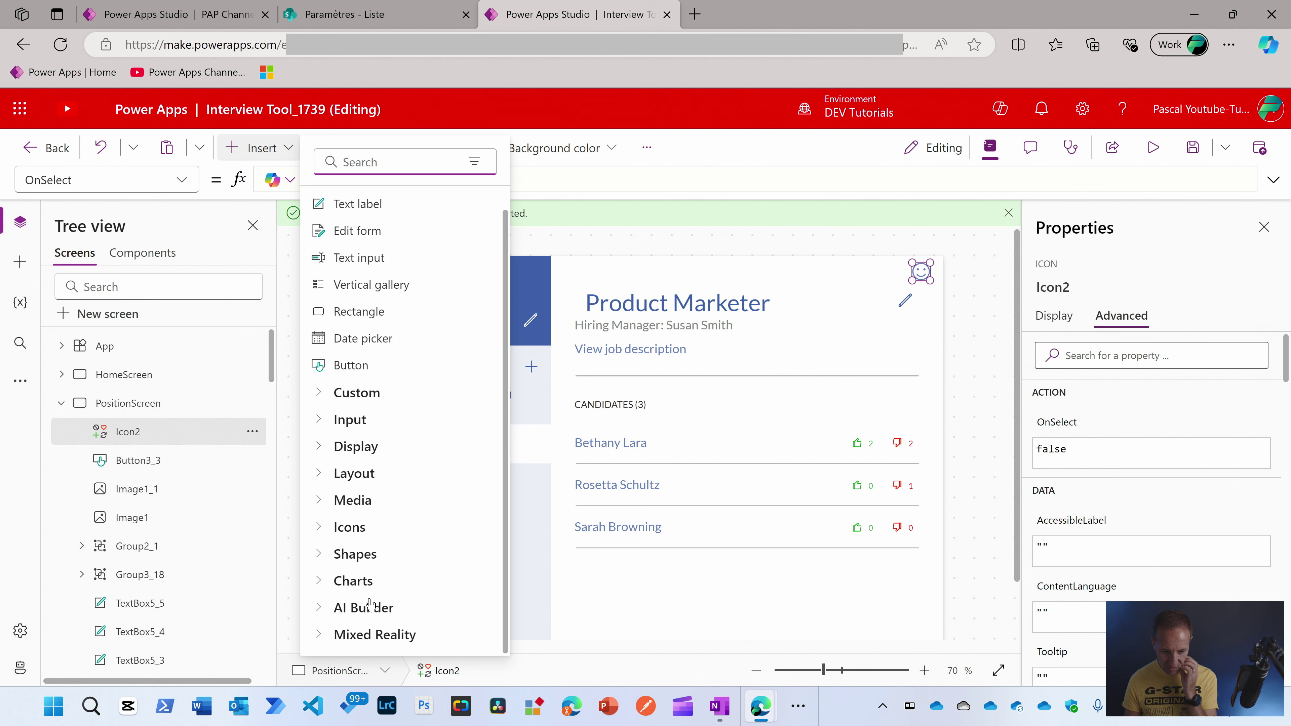
pyautogui.click(320, 400)
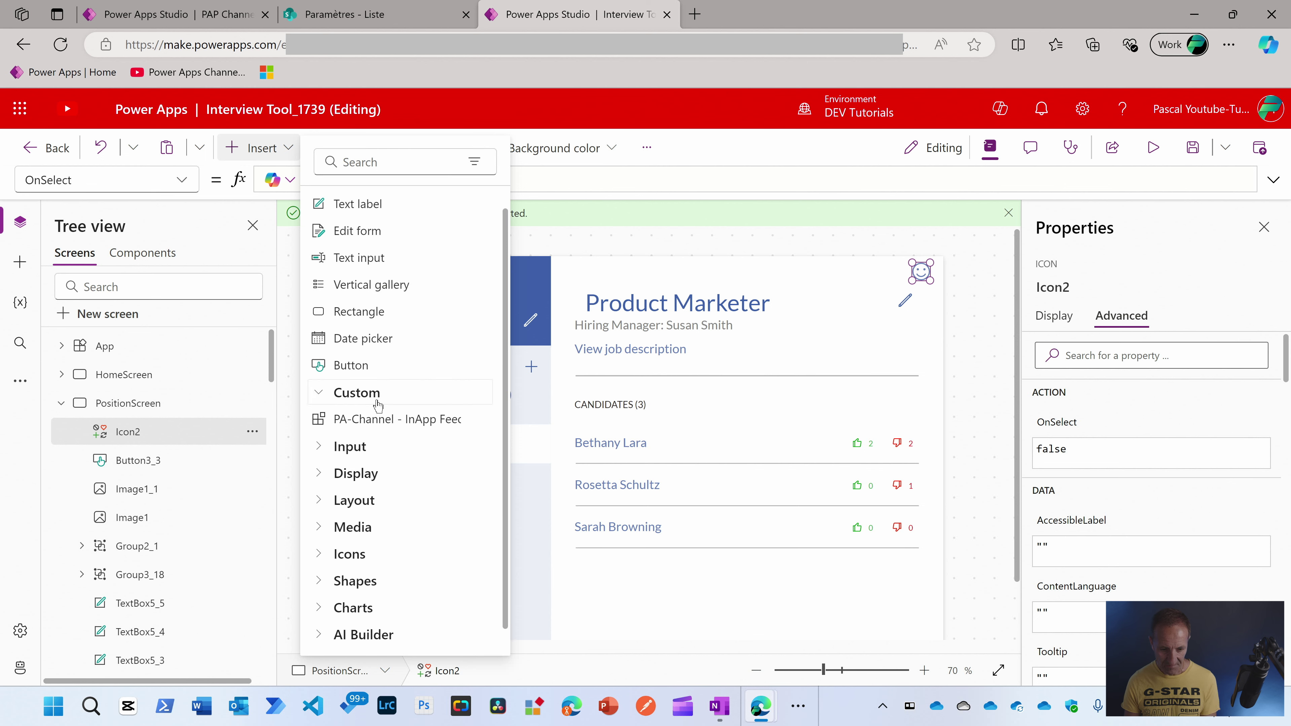
pyautogui.click(368, 420)
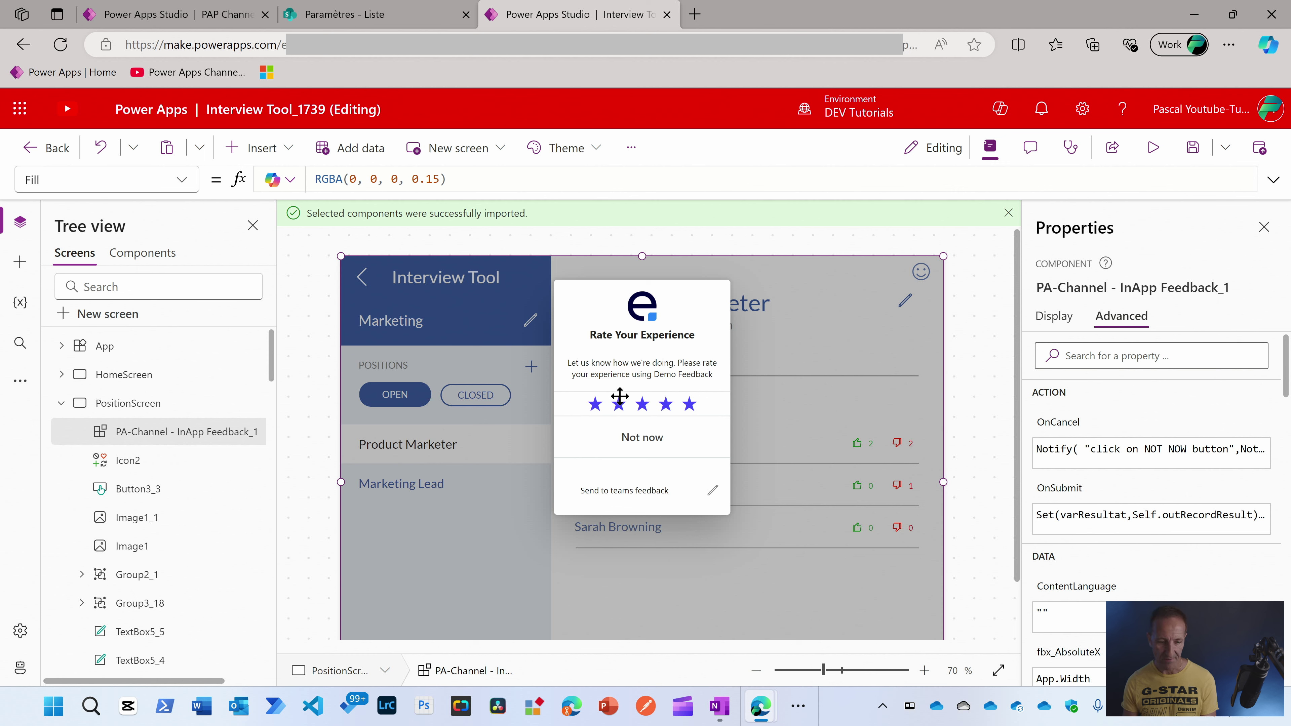
# Set the smile icon's OnSelect formula to 'PA-Channel - InApp Feedback_1'.OnStart(true).
pyautogui.click(175, 460)
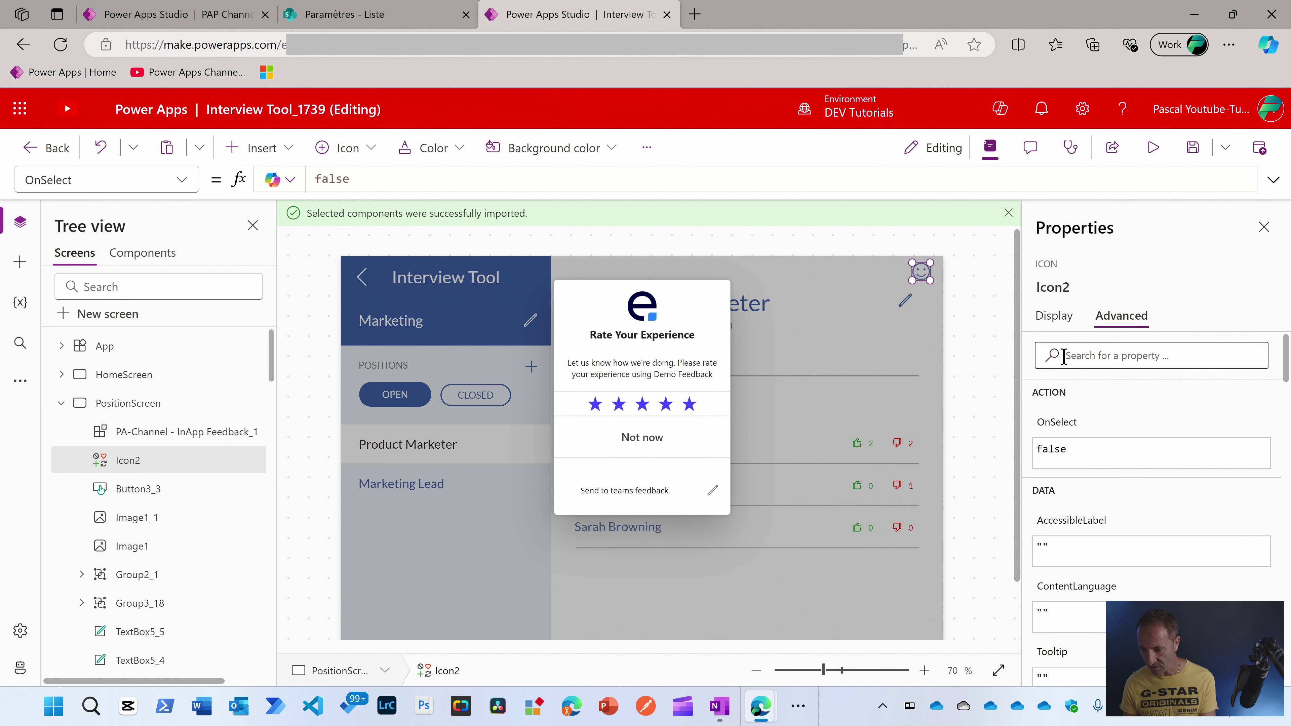
pyautogui.click(1060, 432)
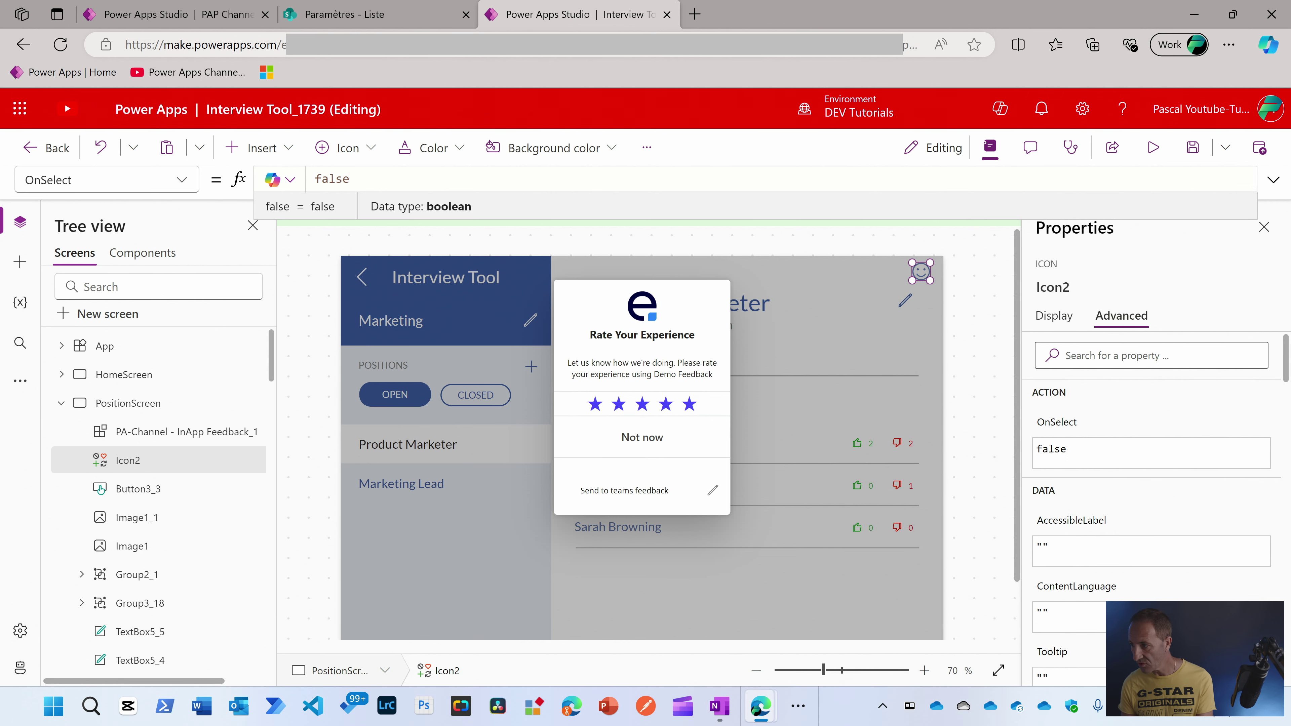
pyautogui.hotkey('ctrl', 'a')
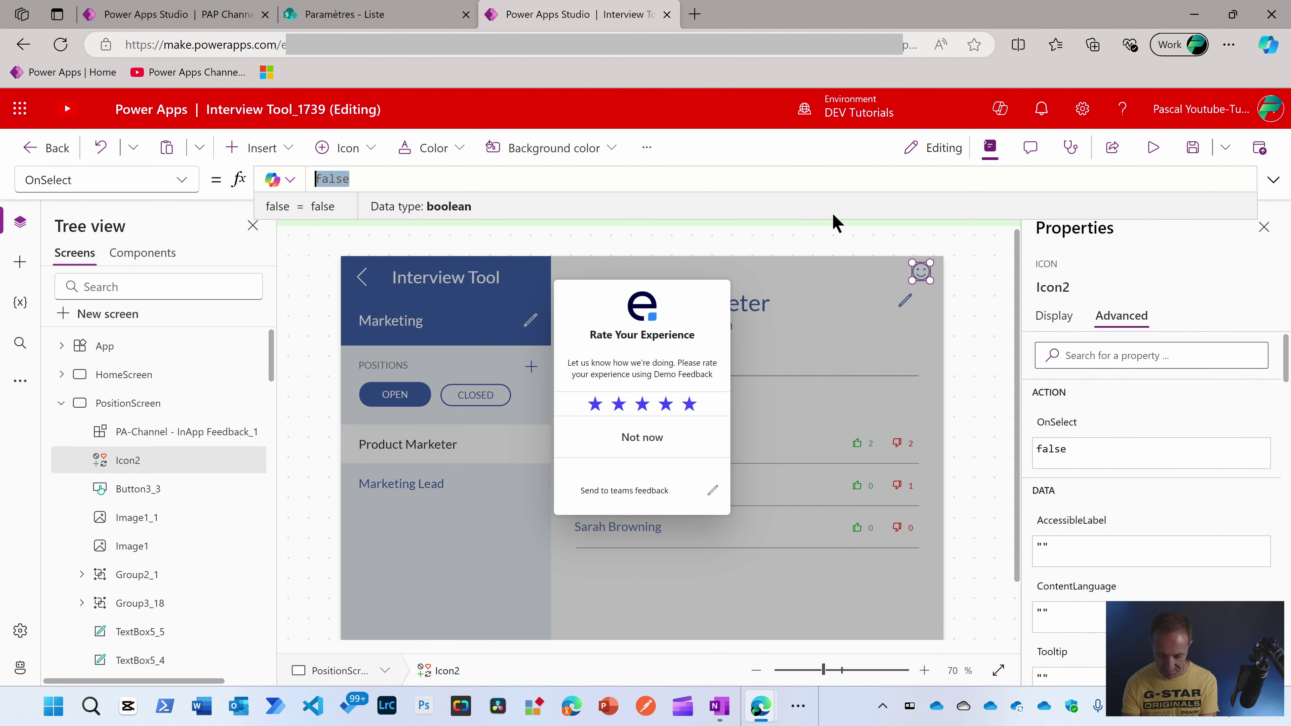
pyautogui.write('pa')
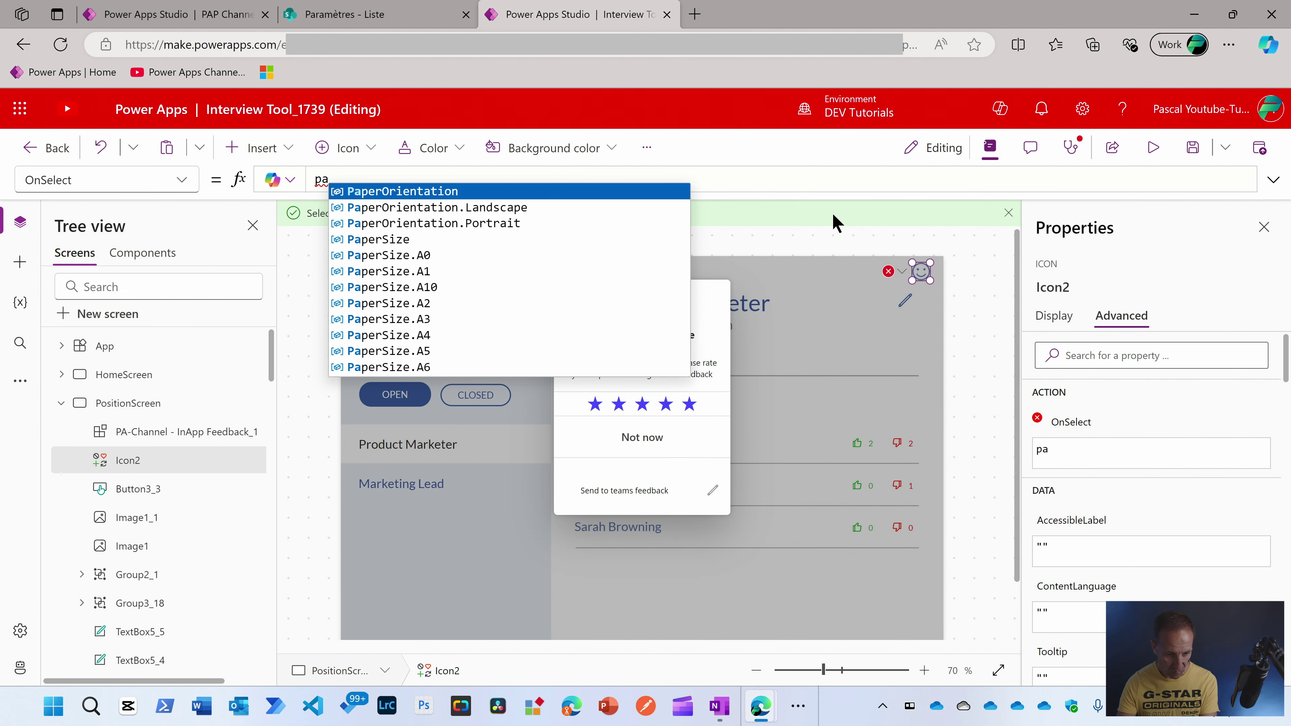
pyautogui.write('-c')
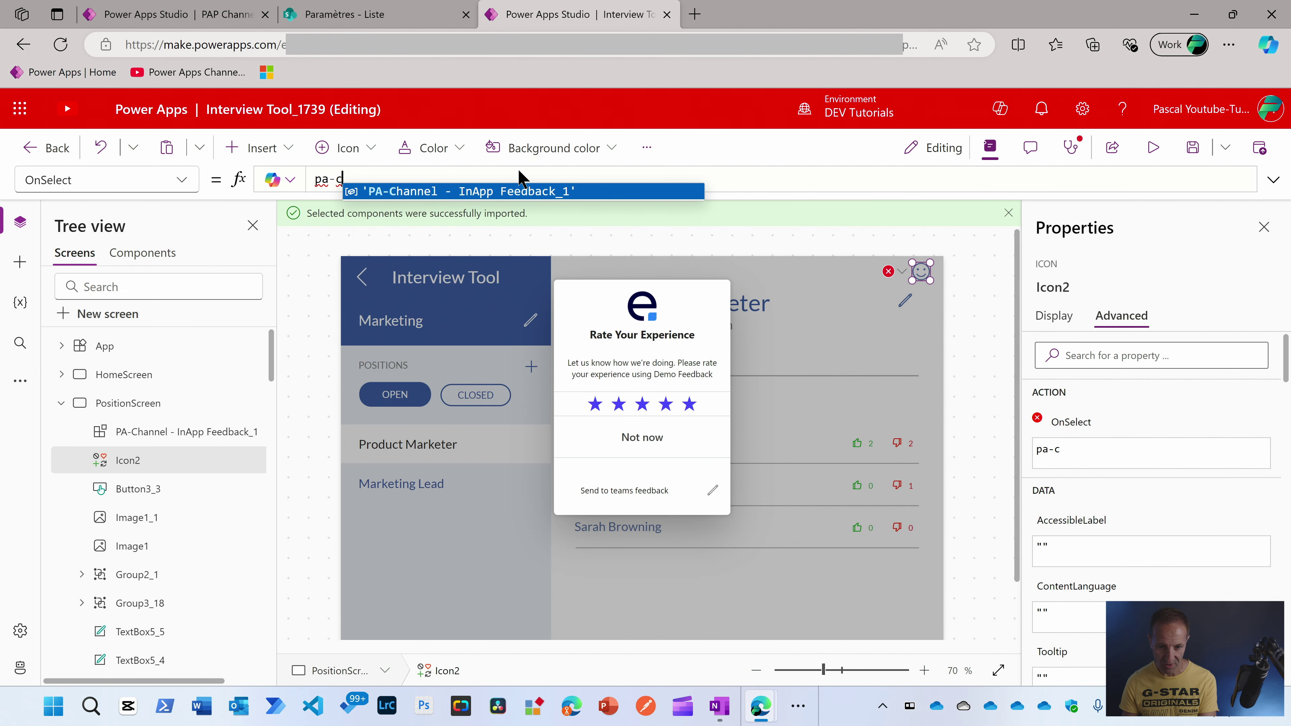
pyautogui.click(519, 193)
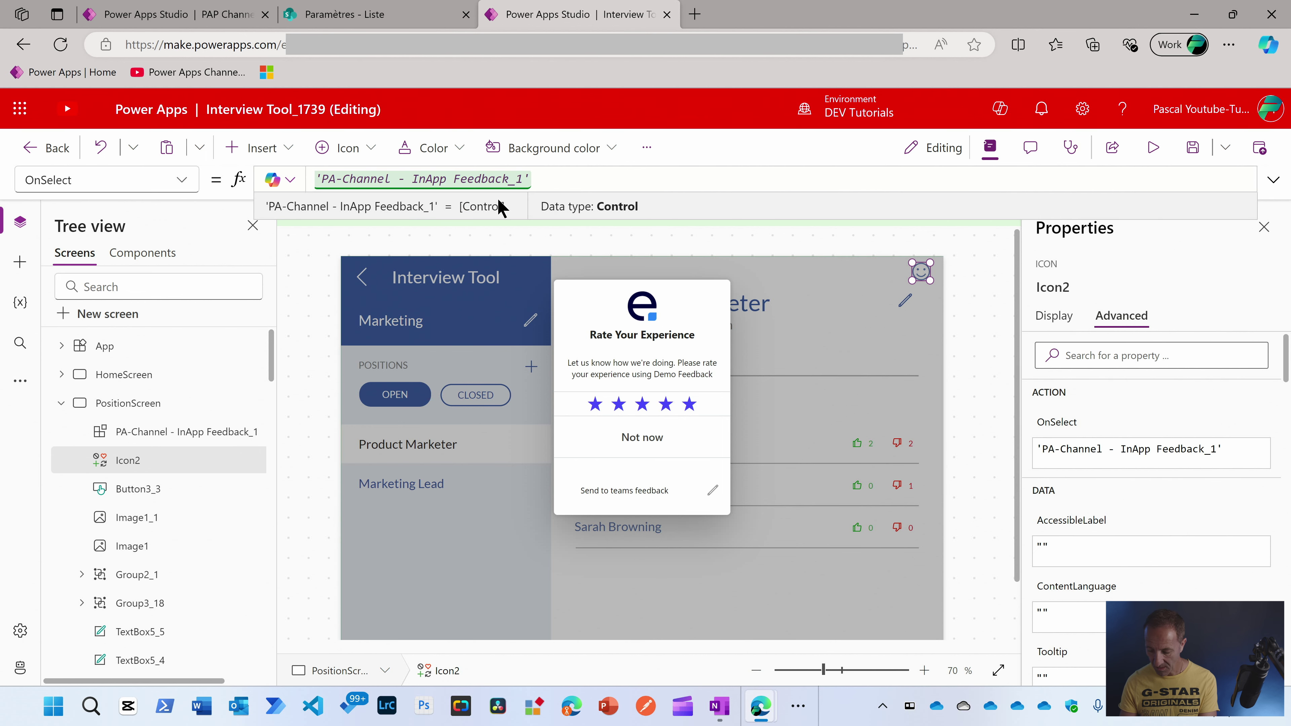
pyautogui.write('.')
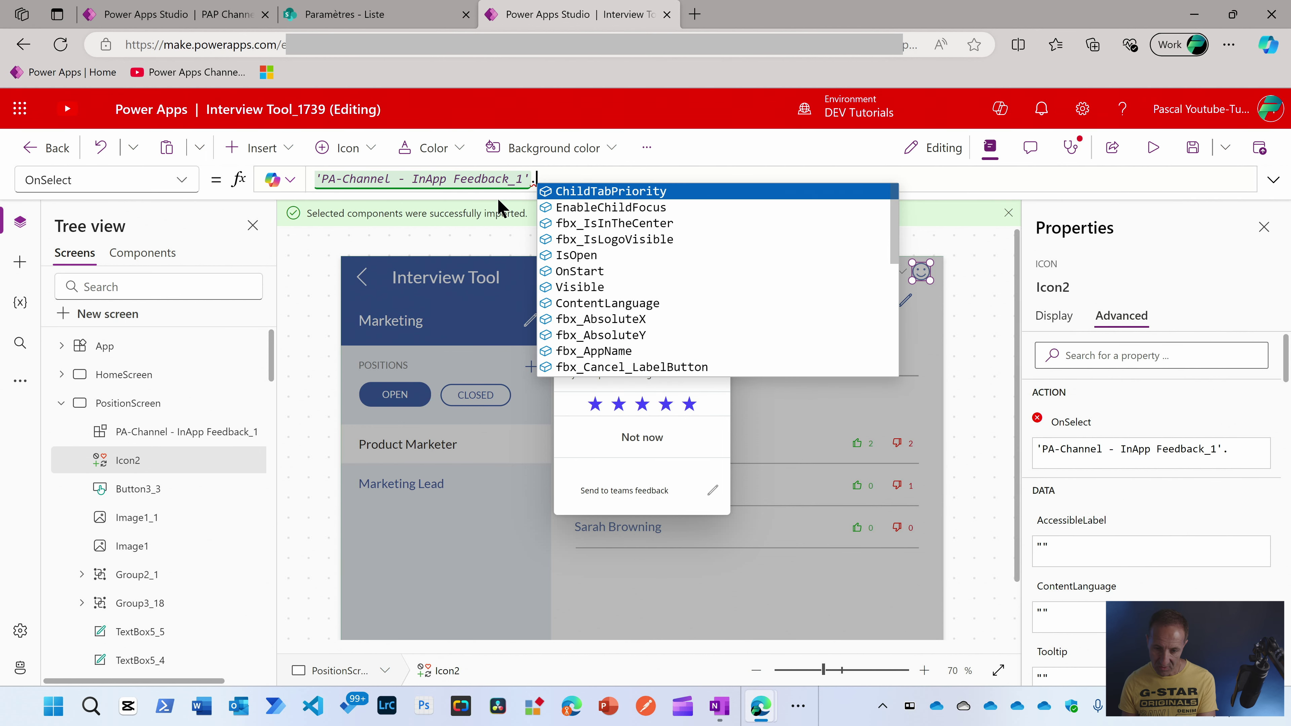
pyautogui.write('on')
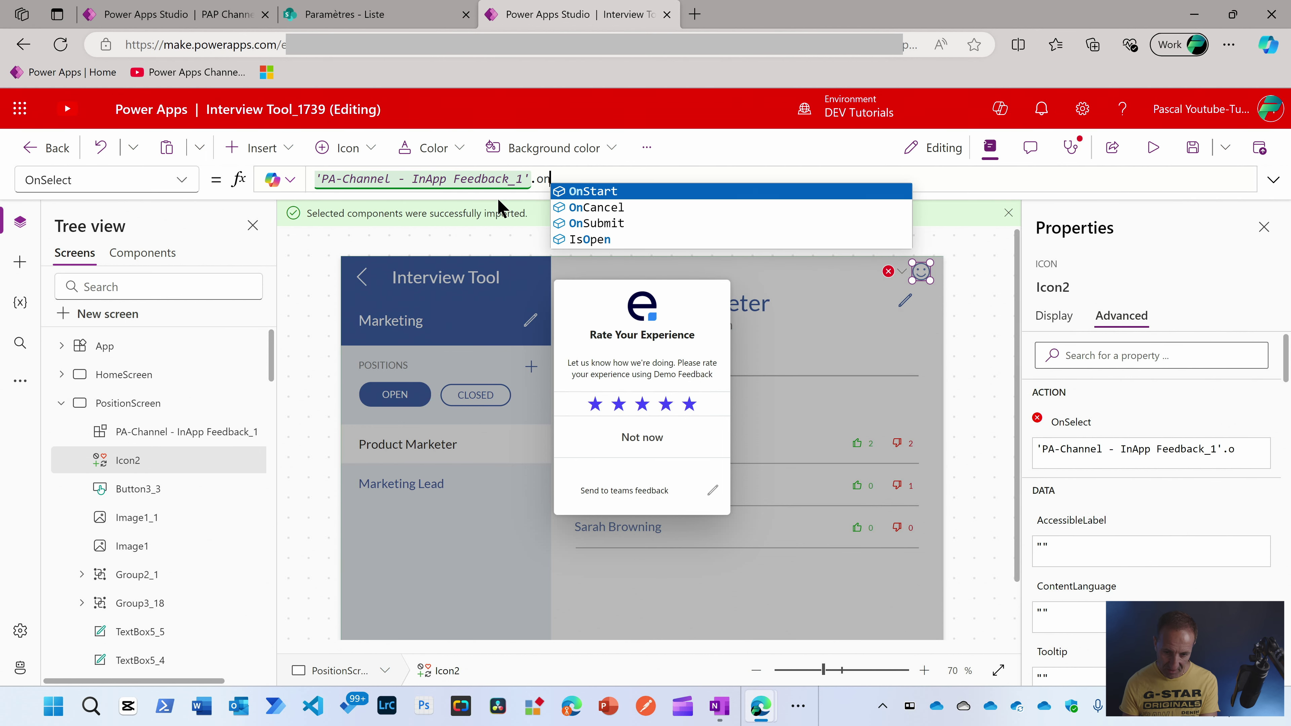
pyautogui.click(664, 190)
pyautogui.write('(')
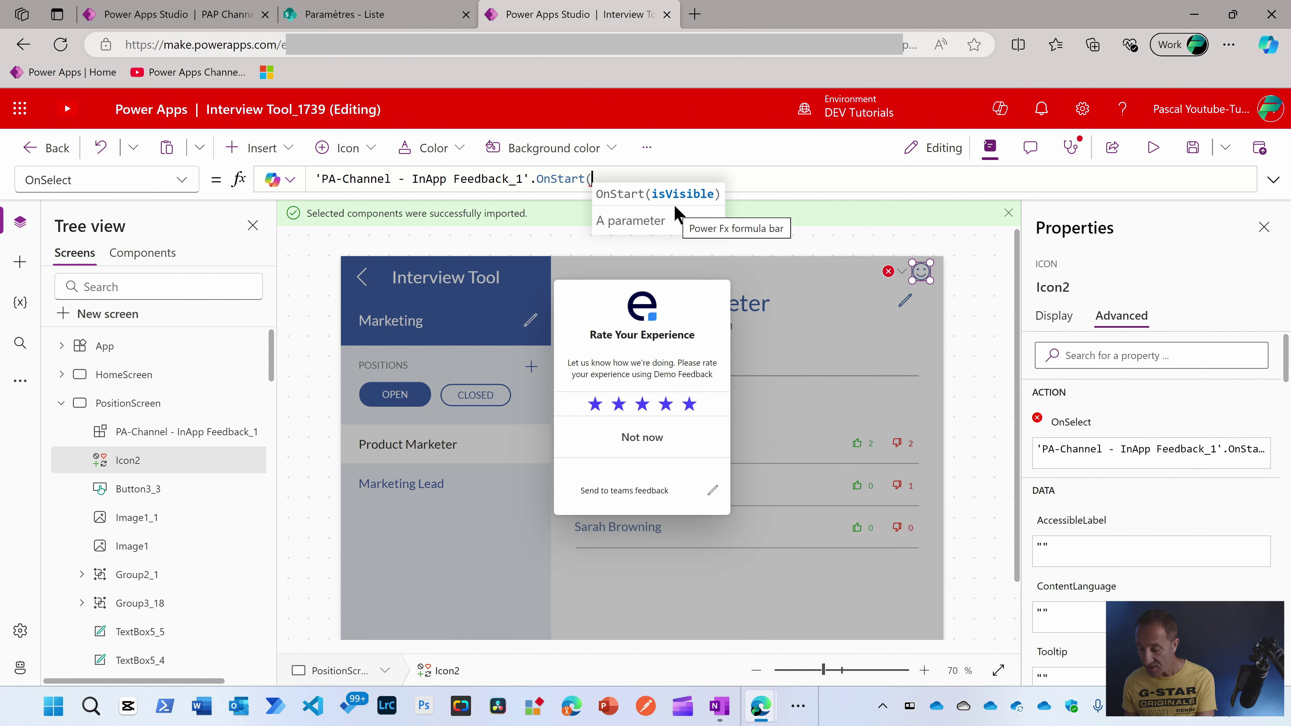
pyautogui.write('true)')
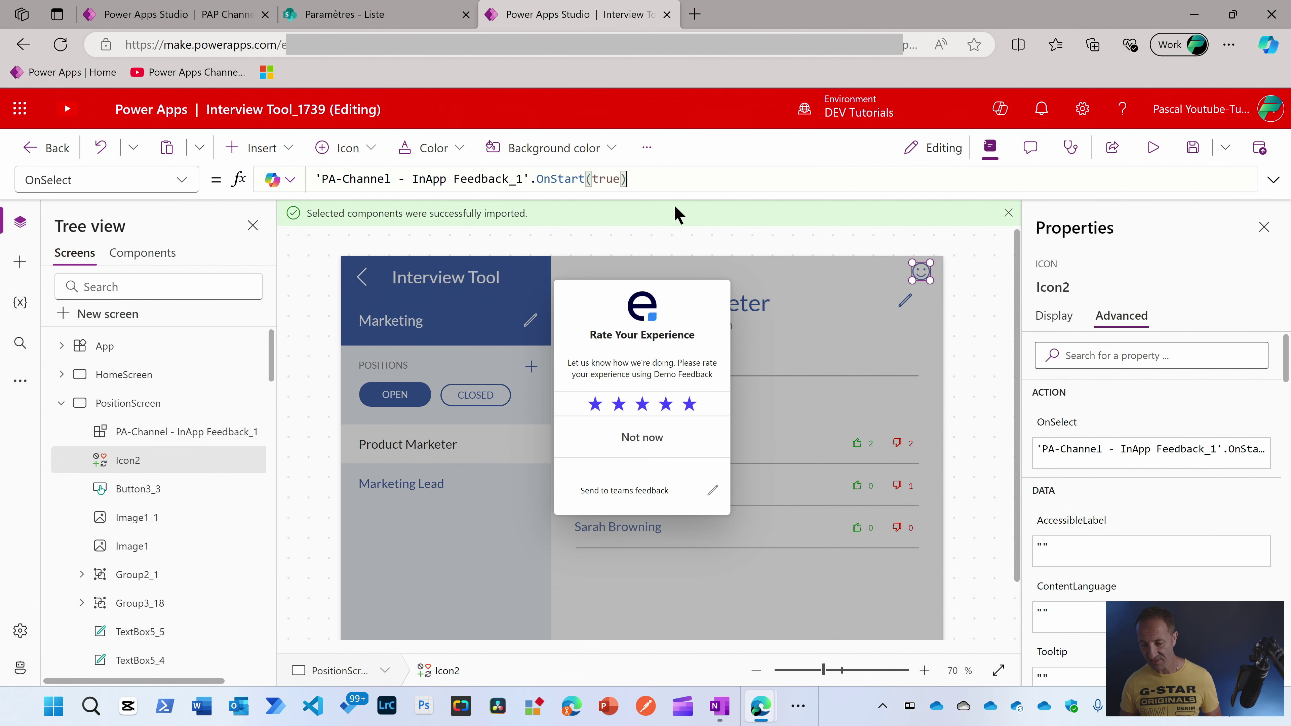
# Find the Visible property of the feedback component on PositionScreen and set it to false.
pyautogui.click(864, 277)
pyautogui.click(1097, 355)
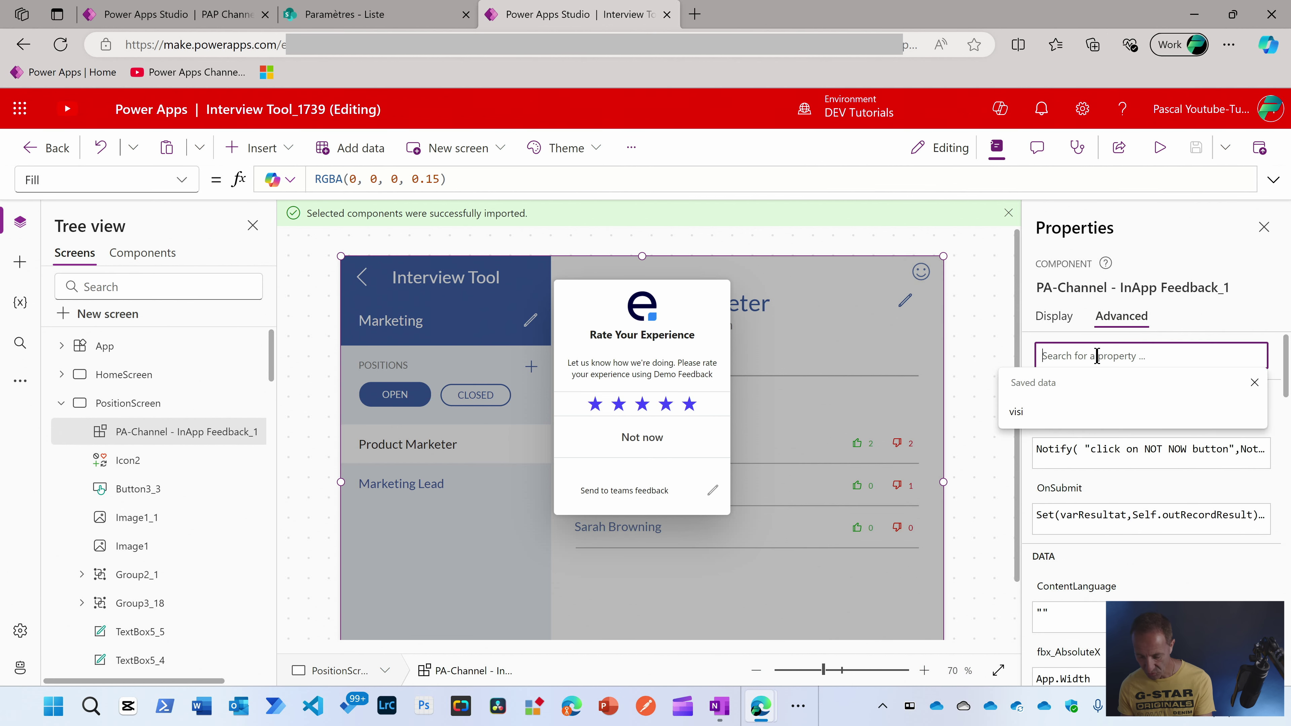
pyautogui.write('visi')
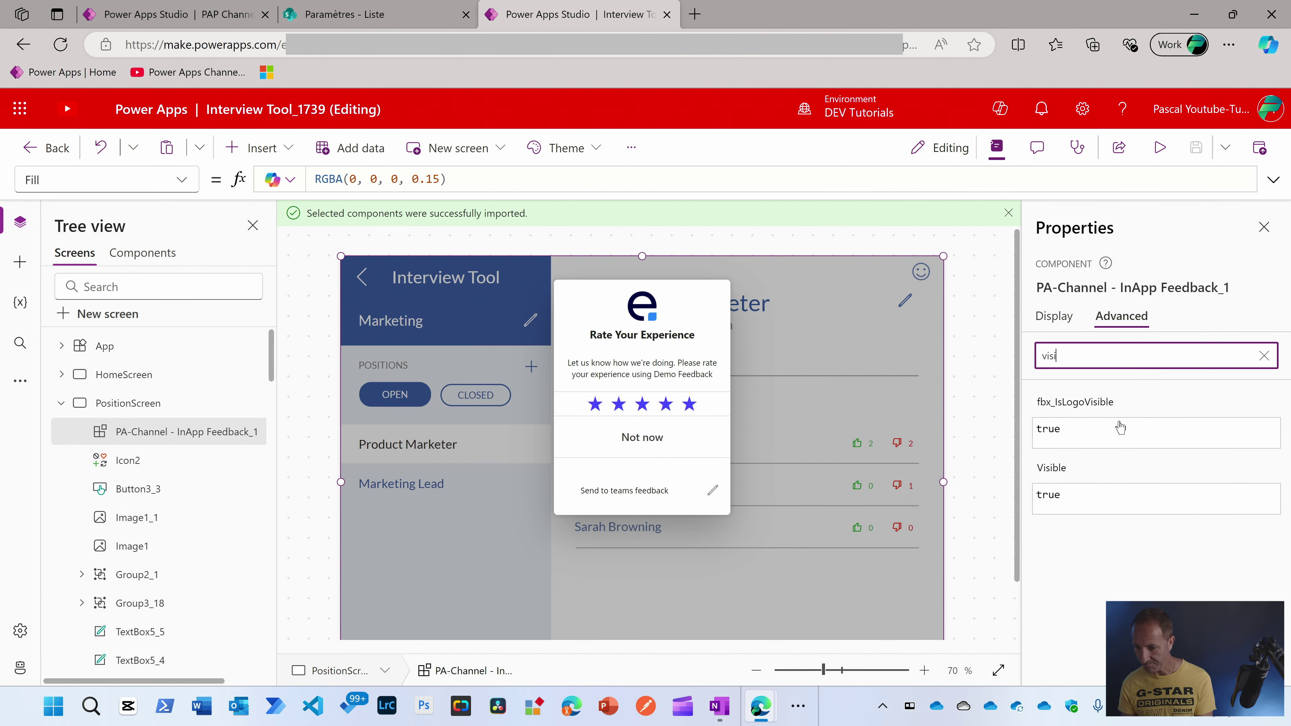
pyautogui.click(1062, 494)
pyautogui.click(350, 179)
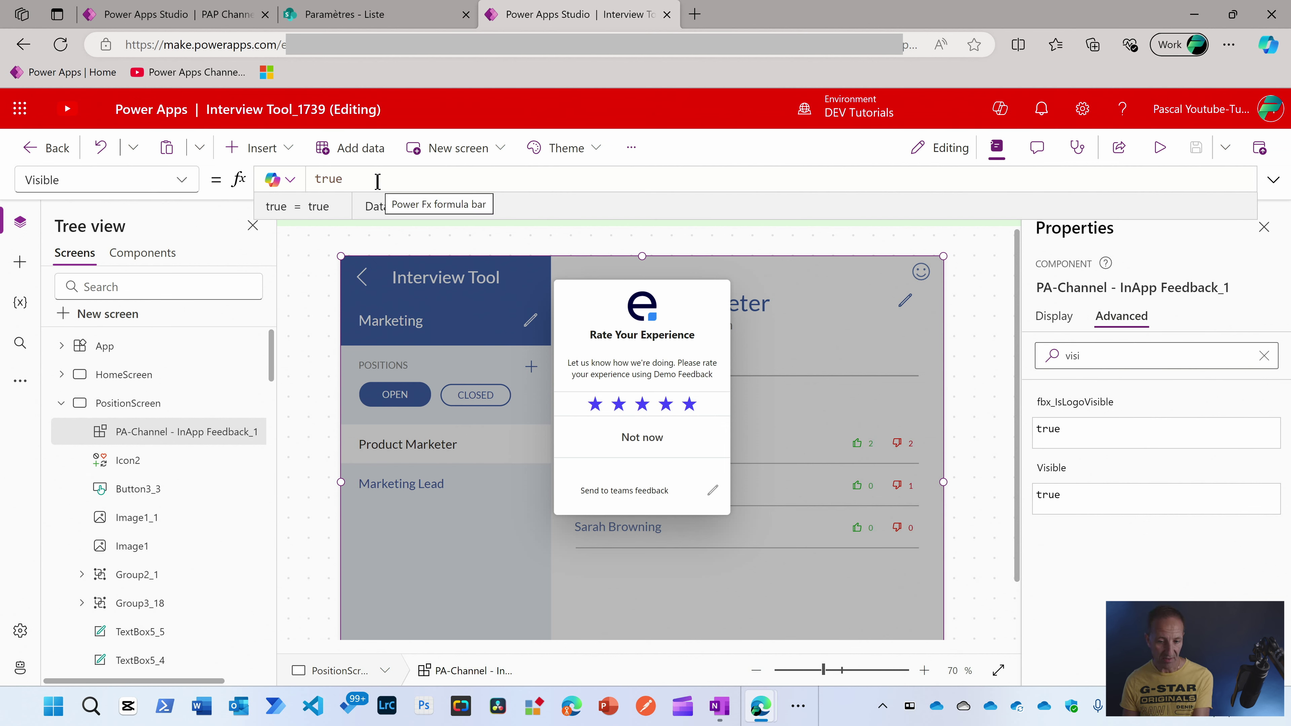
pyautogui.moveTo(377, 180); pyautogui.dragTo(316, 179)
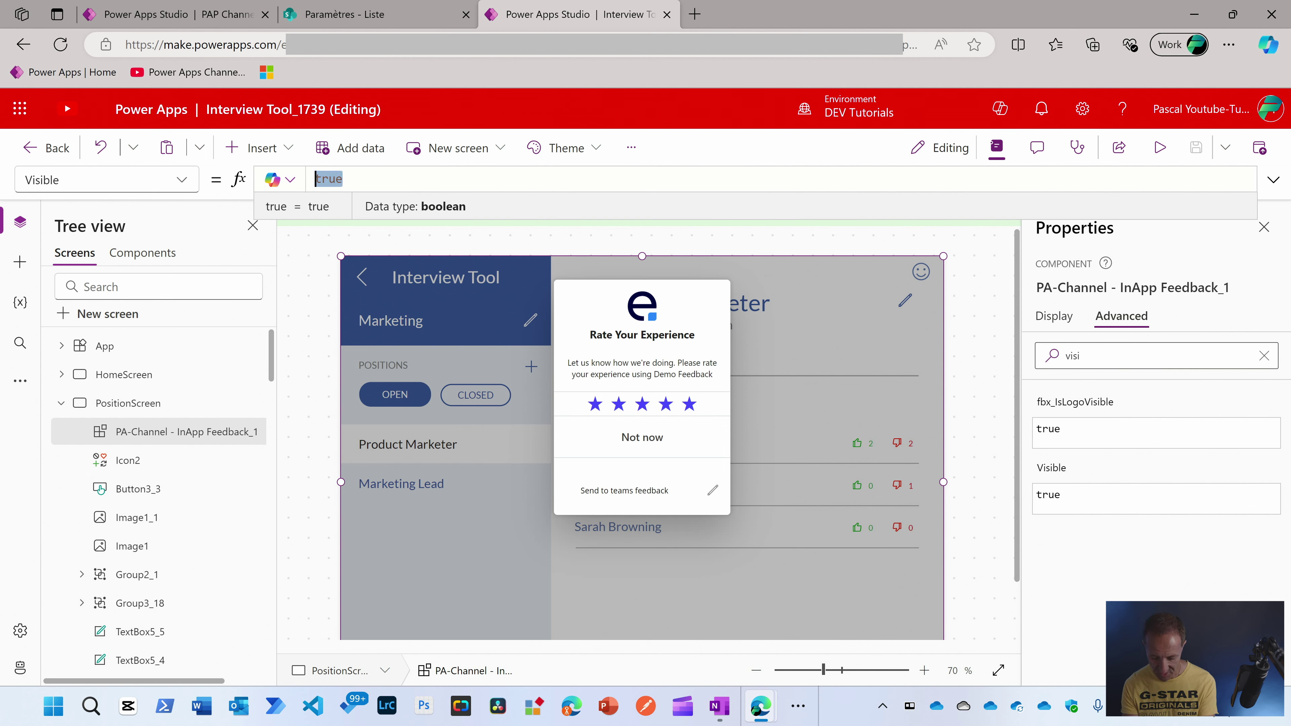
pyautogui.write('false')
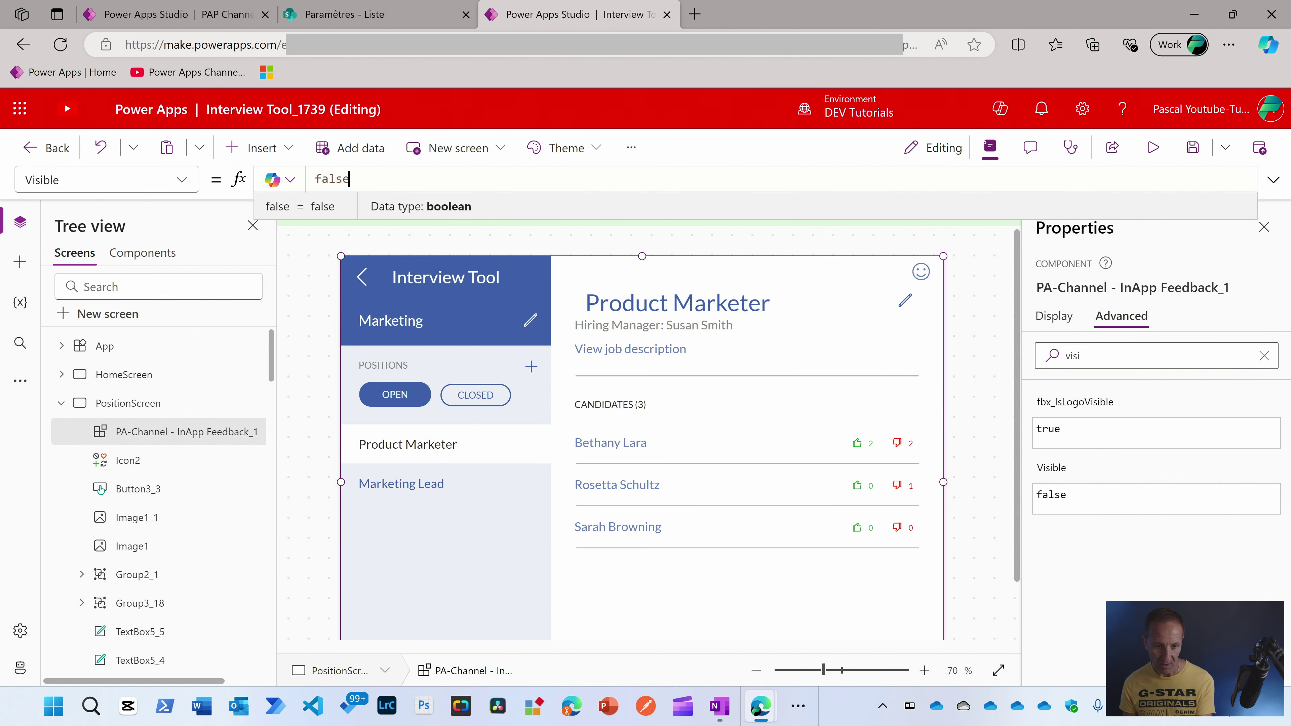
# Set the feedback component's Visible property to the formula Self.IsOpen.
pyautogui.hotkey('ctrl', 'a')
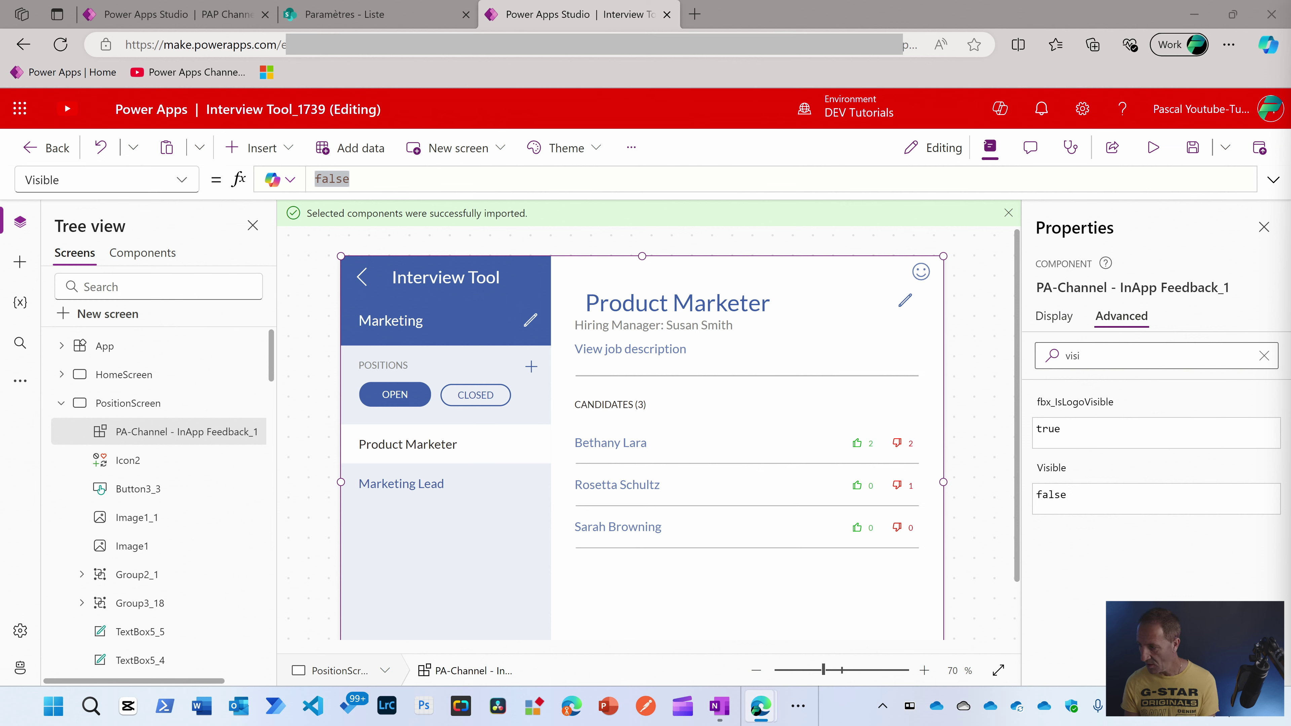
pyautogui.click(381, 179)
pyautogui.hotkey('ctrl', 'a')
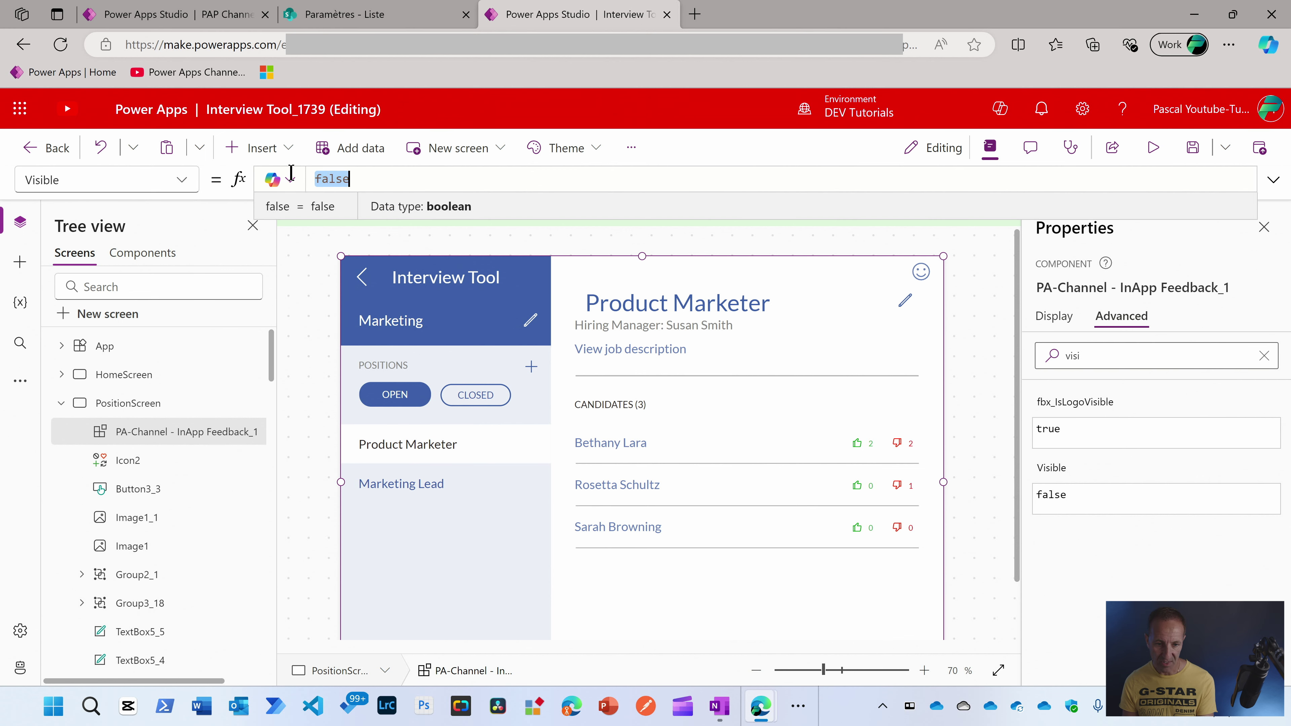
pyautogui.write('slzef')
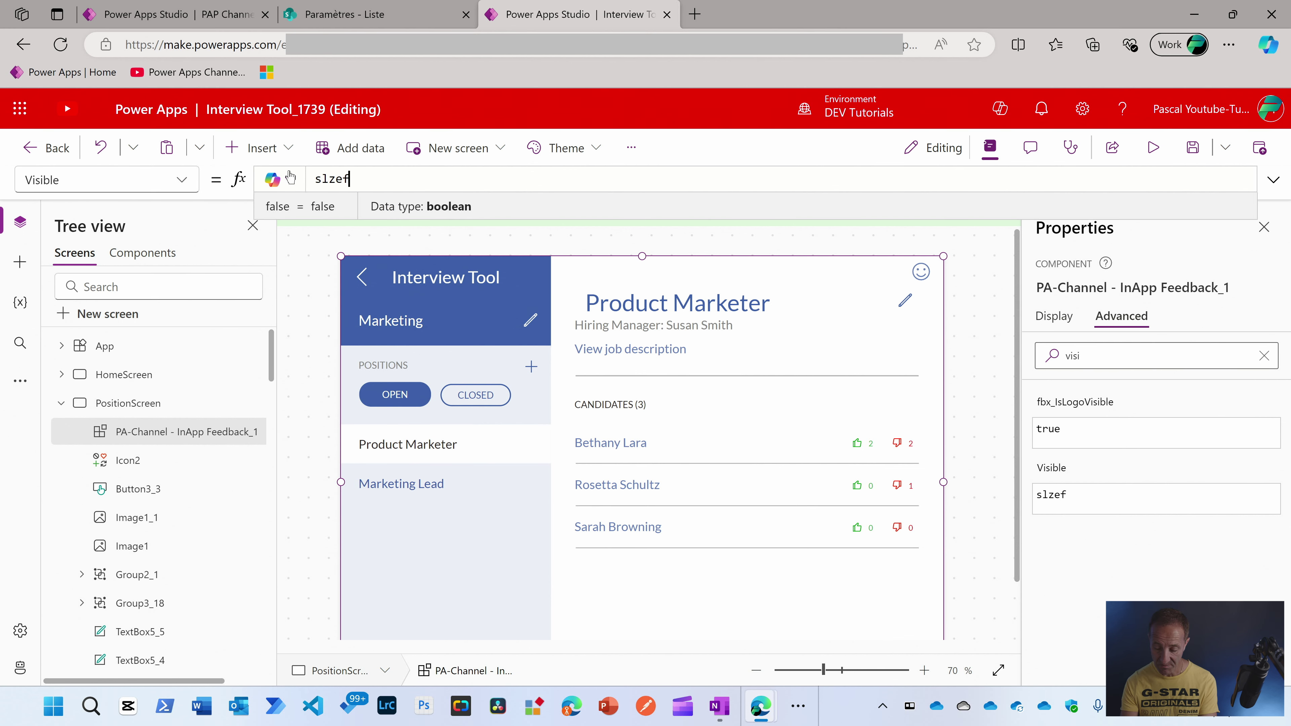
pyautogui.hotkey('ctrl', 'a')
pyautogui.write('self.')
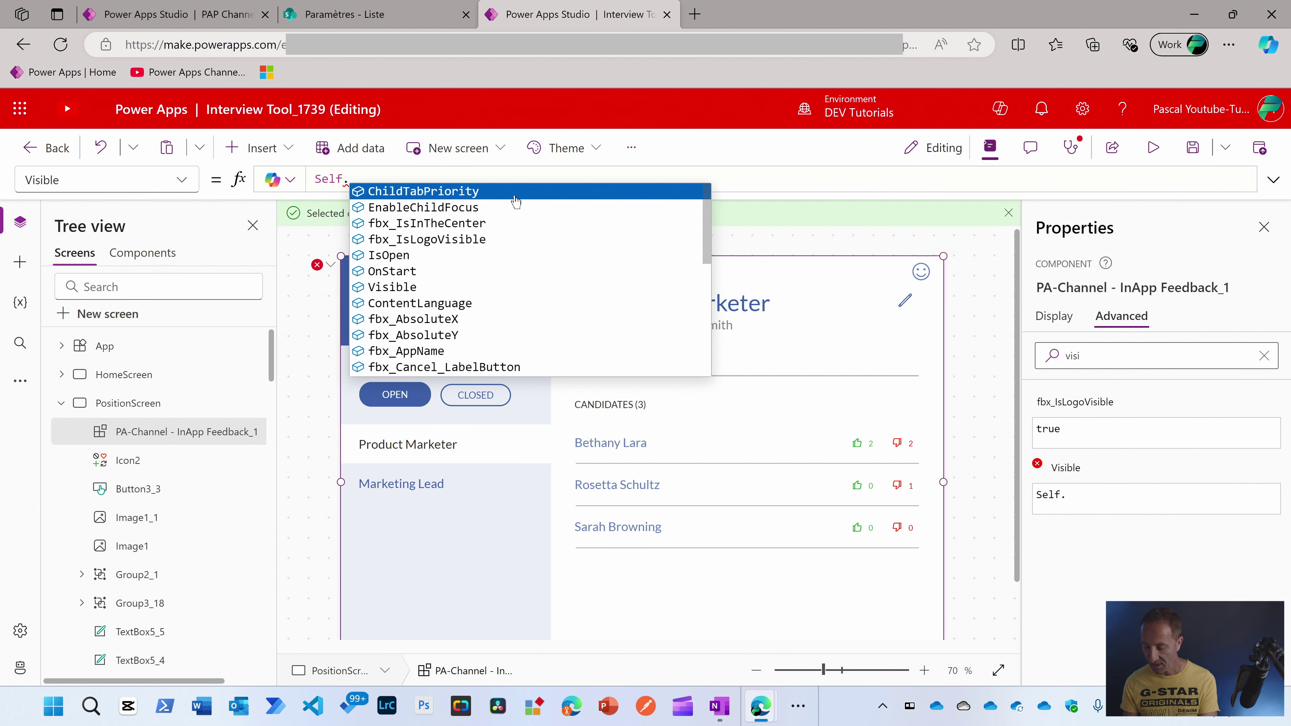
pyautogui.write('is')
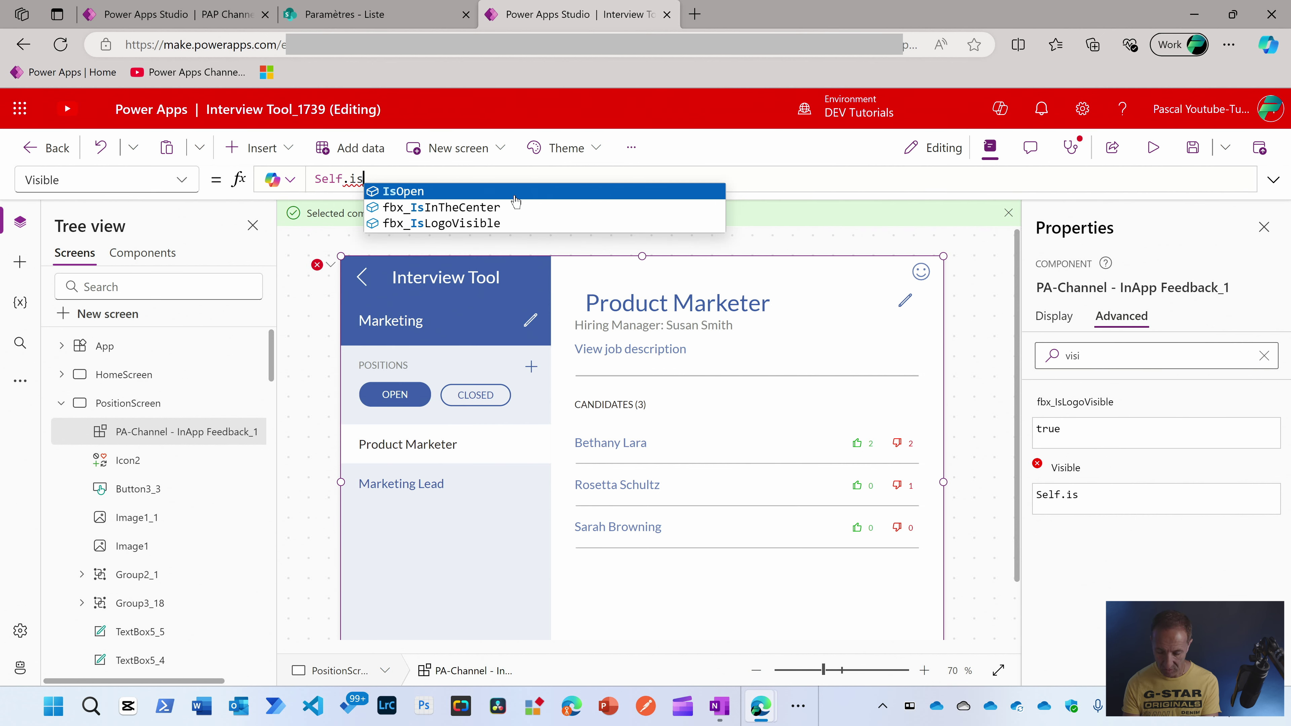
pyautogui.click(515, 196)
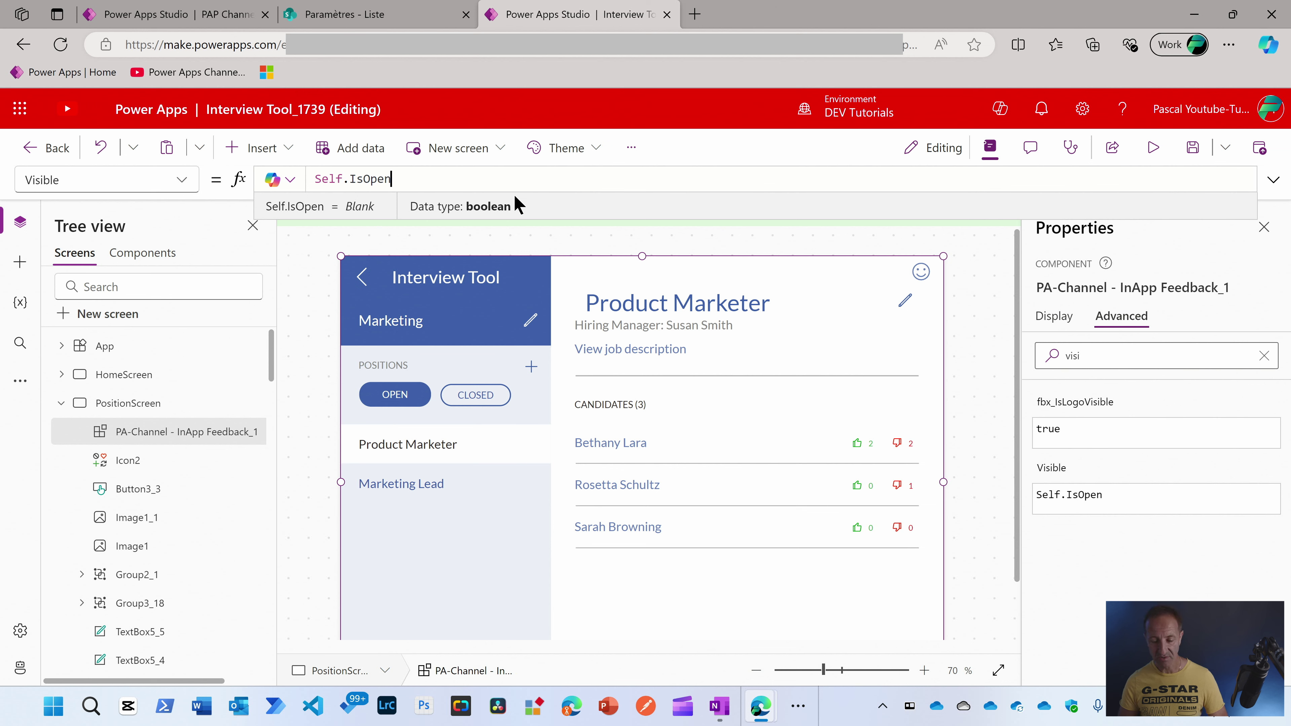
# Preview the app and test the feedback popup from the smile icon with three stars and the comment "qq", cancelling without submitting.
pyautogui.click(1153, 148)
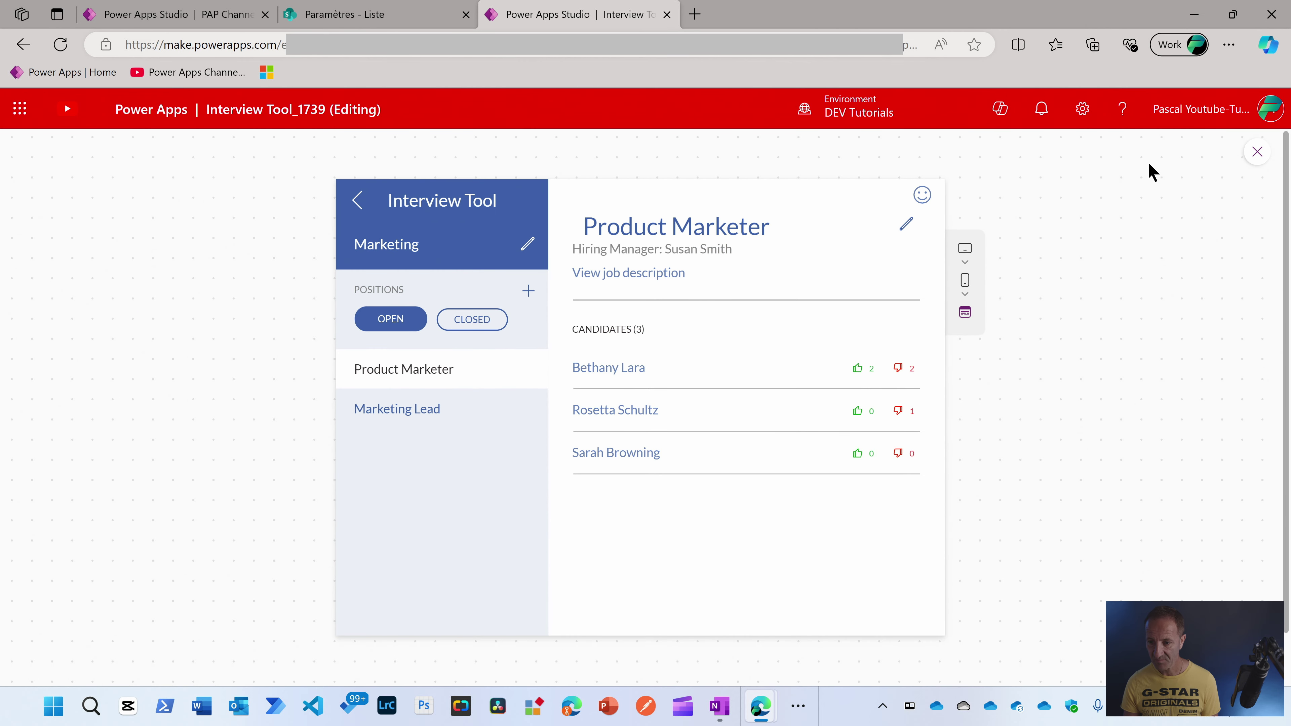
pyautogui.click(922, 196)
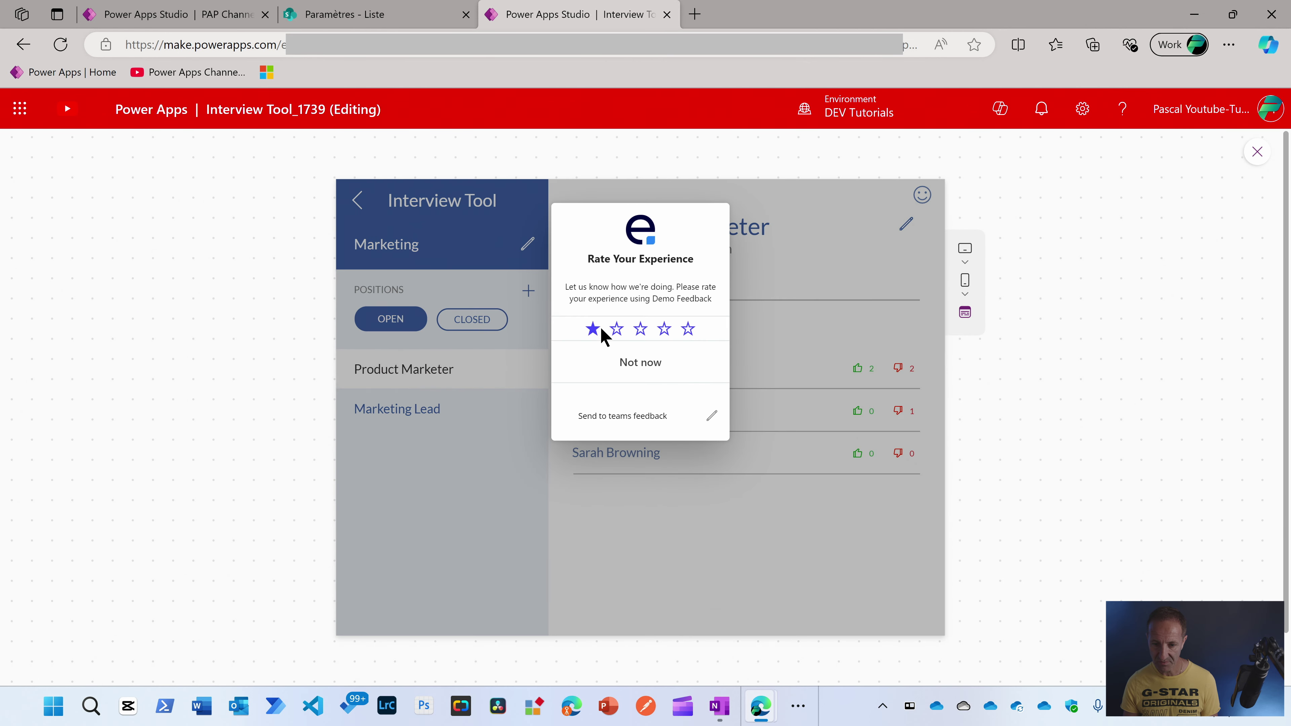
pyautogui.click(642, 331)
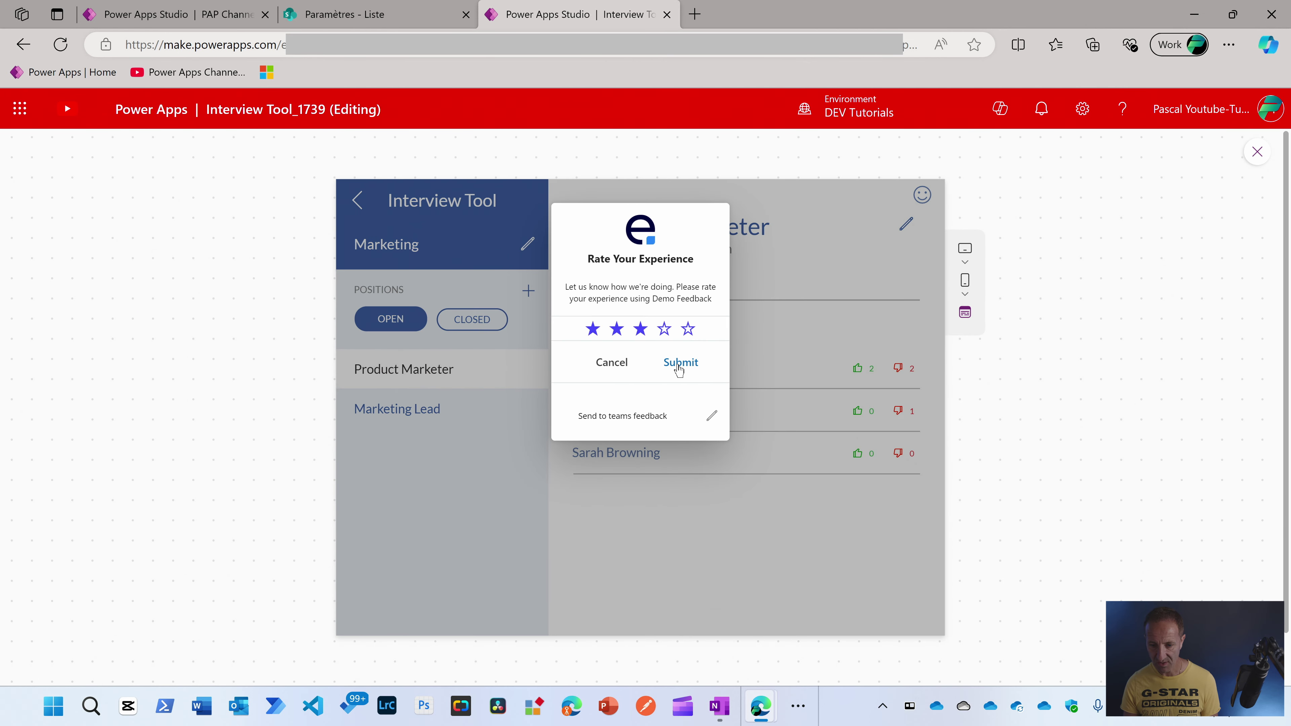
pyautogui.click(662, 408)
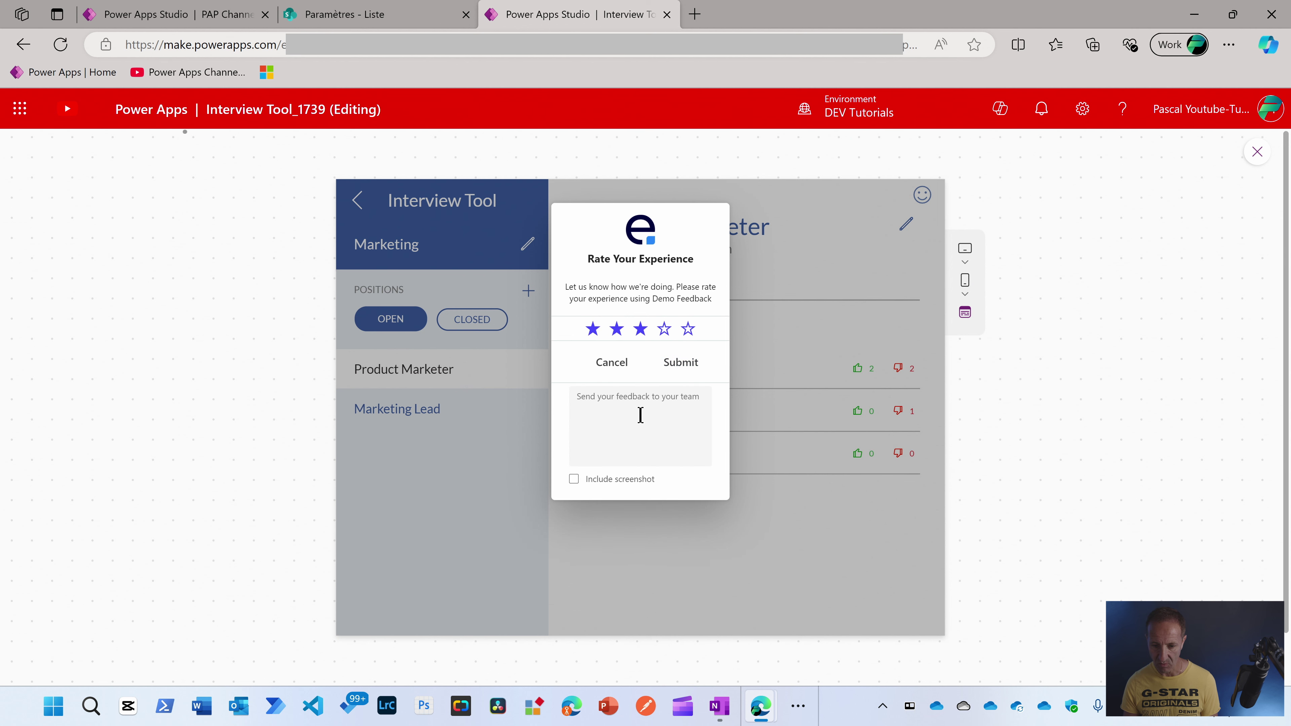
pyautogui.click(640, 415)
pyautogui.write('qq')
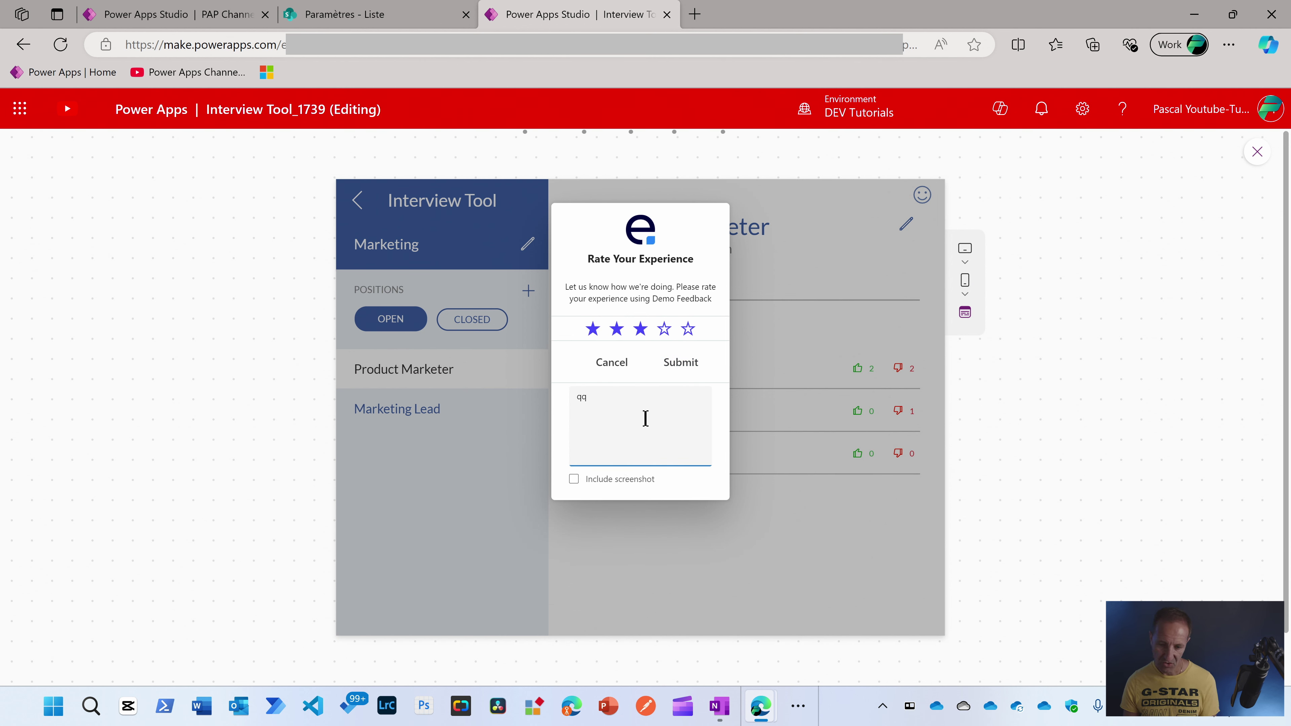
pyautogui.click(625, 371)
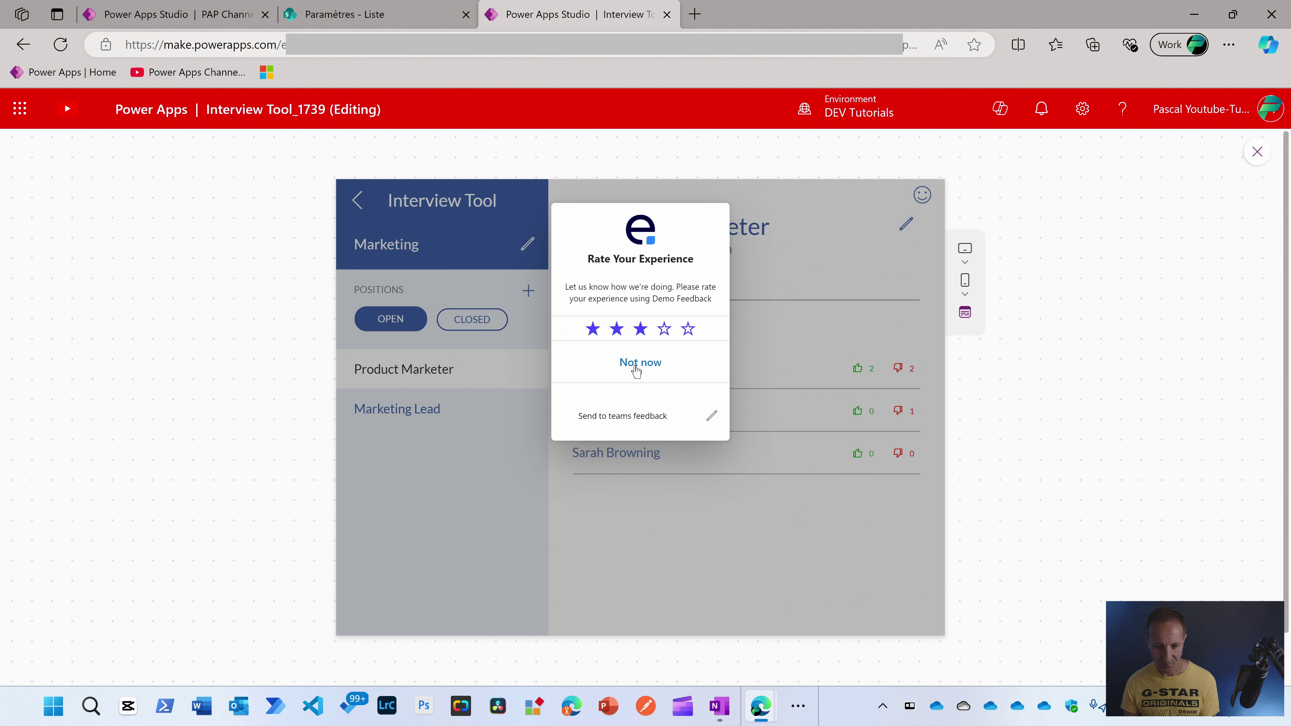
pyautogui.click(638, 364)
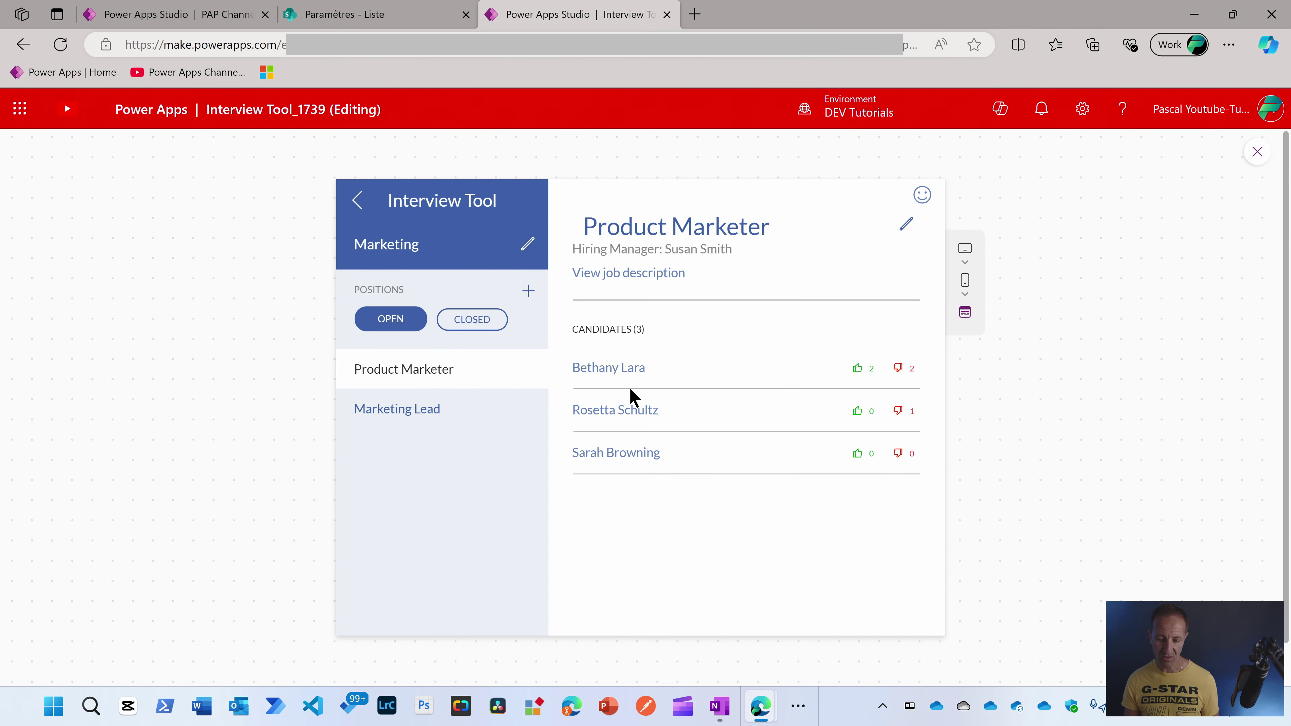
# Switch to the SharePoint list settings and examine the columns fbxNotation through fbxOtherInfos with their types.
pyautogui.hotkey('ctrl', 'shift', 'Tab')
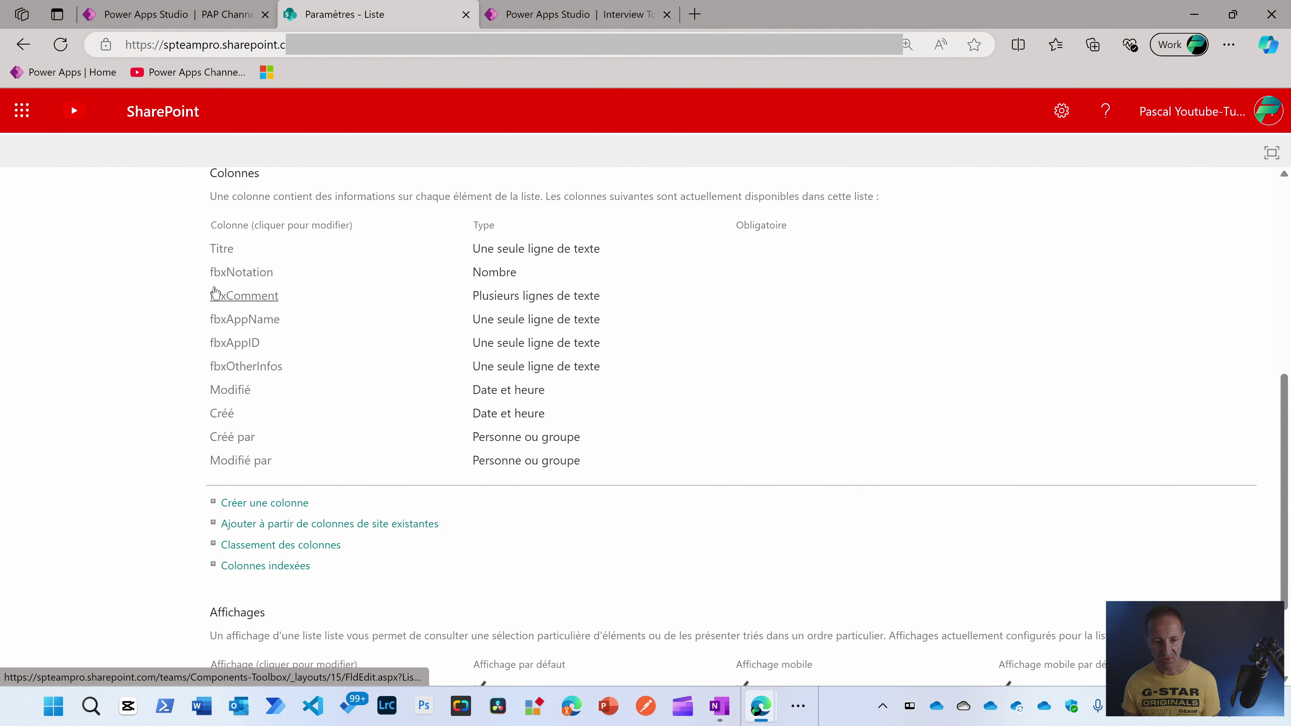
pyautogui.moveTo(195, 277); pyautogui.dragTo(329, 305)
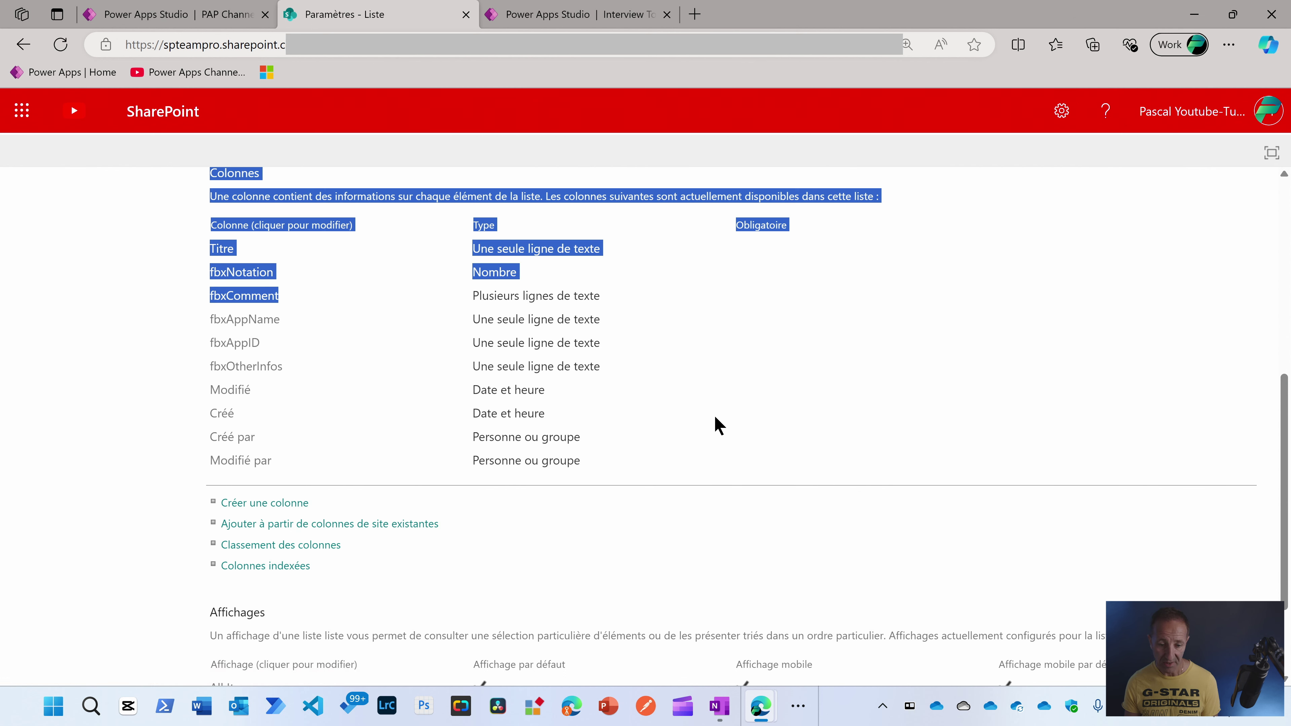
pyautogui.click(702, 414)
pyautogui.moveTo(612, 367); pyautogui.dragTo(211, 272)
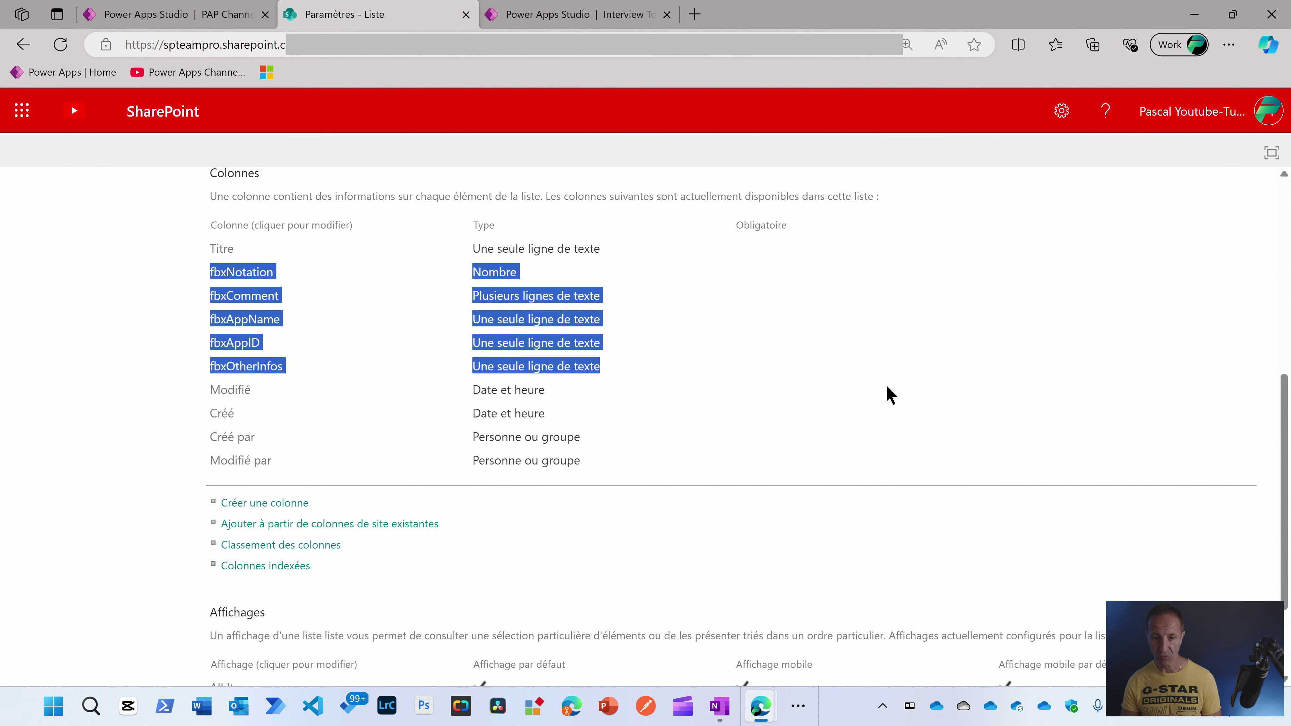
# Start adding a SharePoint data source to the Interview Tool app and copy the Feedback_user list's web address without /AllItems.aspx from its settings.
pyautogui.click(617, 20)
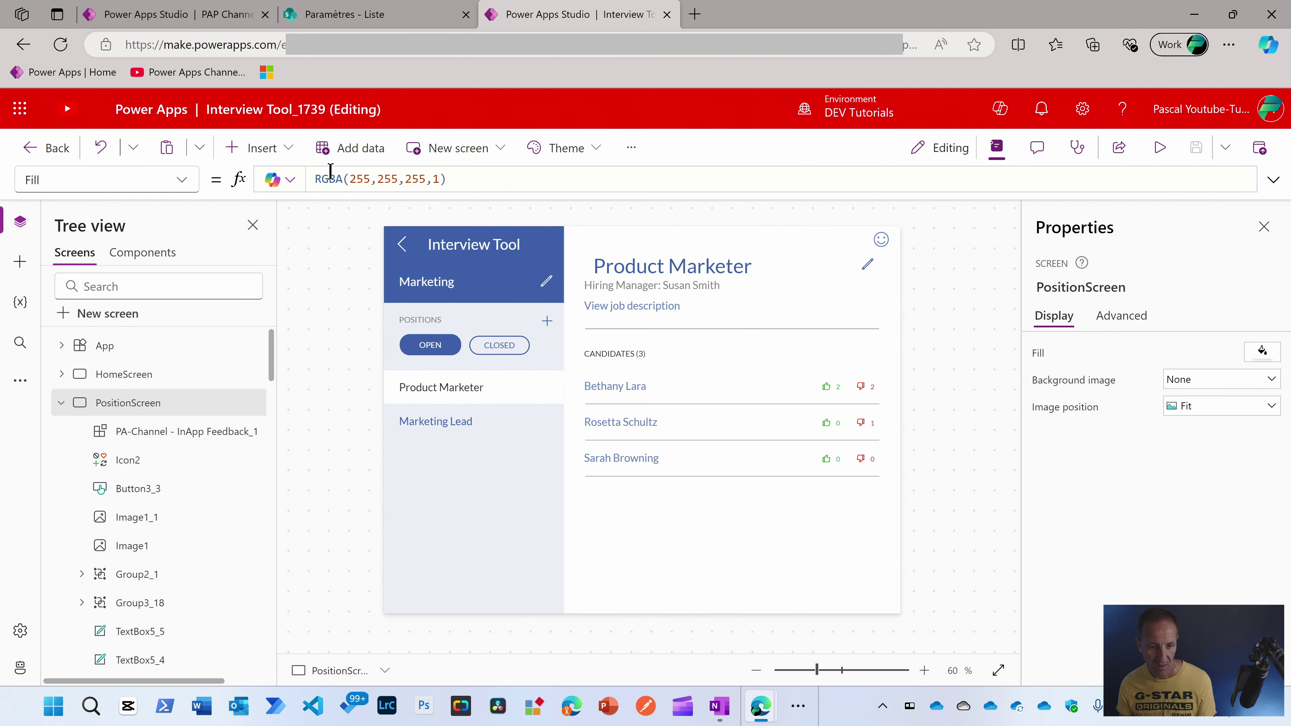
pyautogui.click(340, 163)
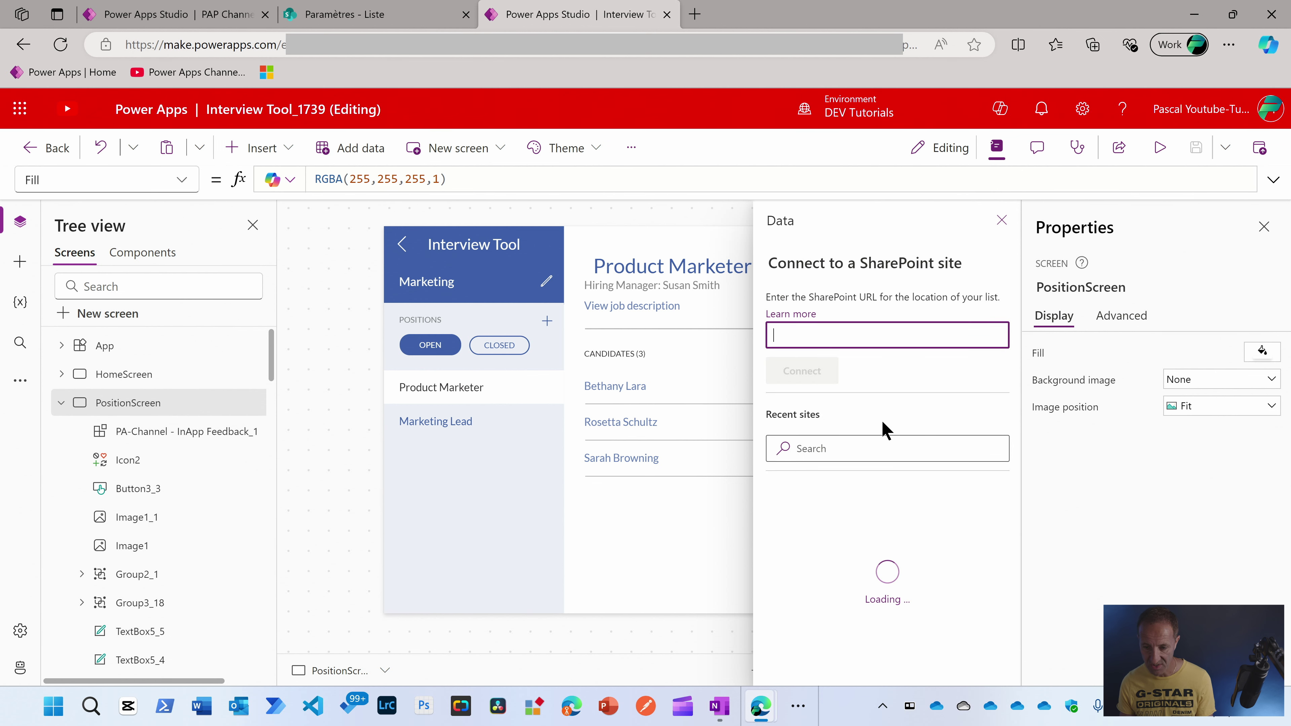
pyautogui.click(338, 15)
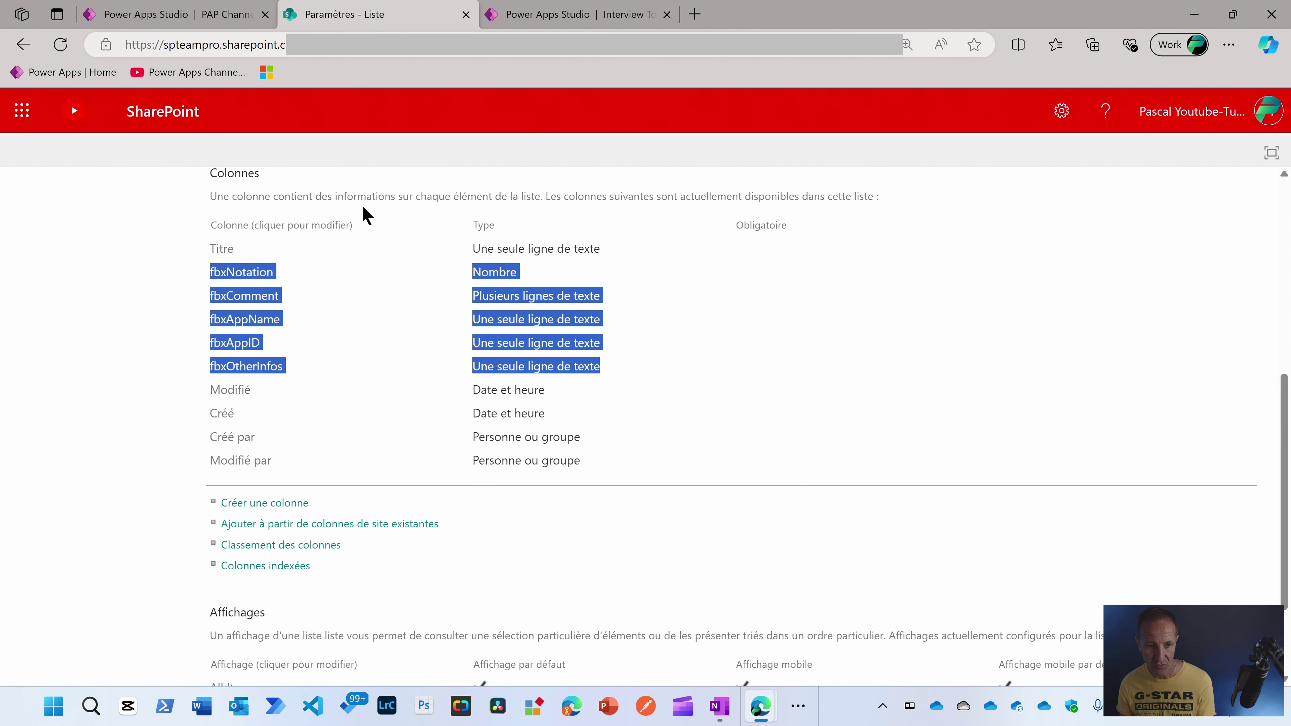
pyautogui.scroll(6, 366, 213)
pyautogui.moveTo(792, 238); pyautogui.dragTo(350, 247)
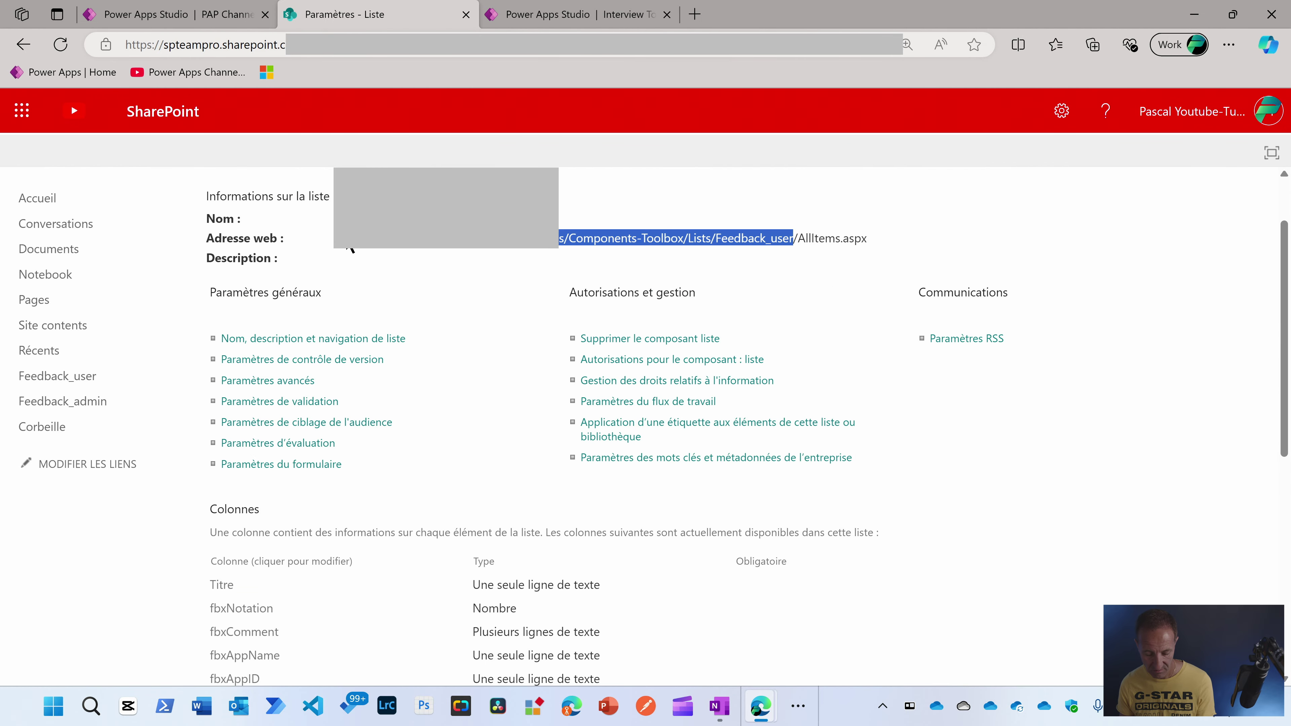
# Connect the Interview Tool app to the copied SharePoint address and add the Feedback_user list as a data source.
pyautogui.click(541, 17)
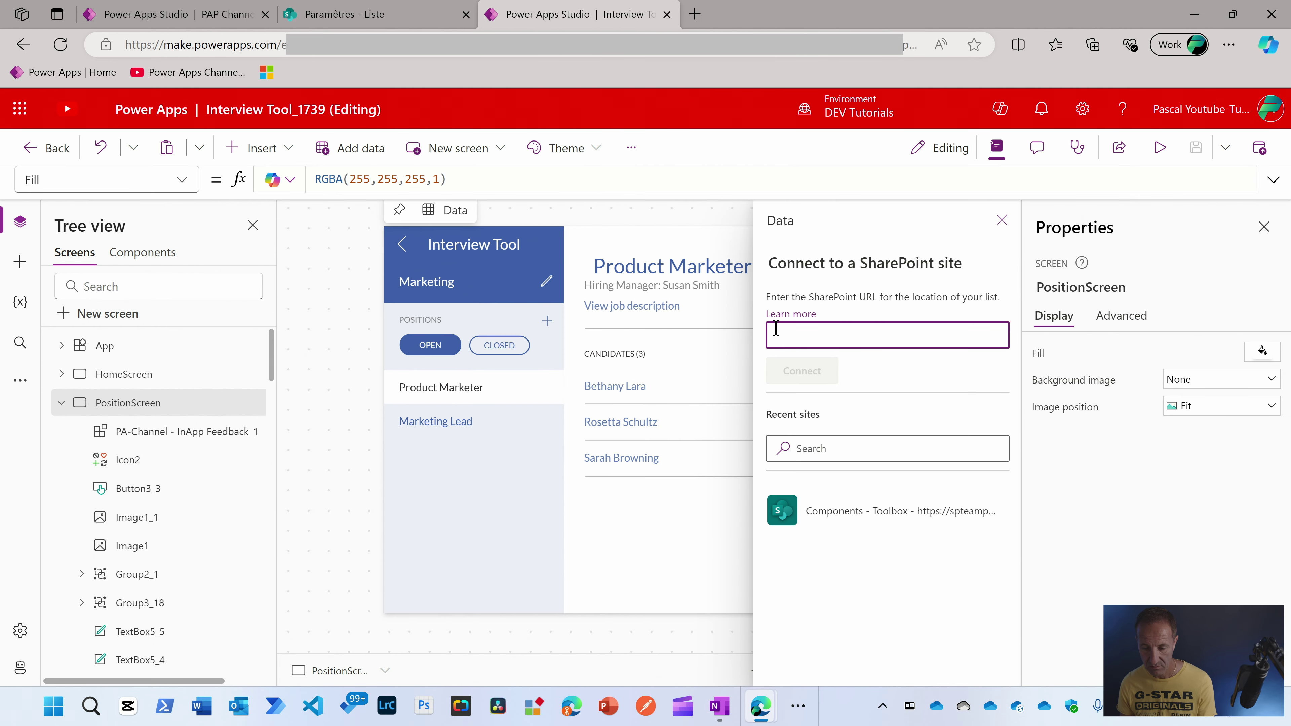
pyautogui.hotkey('ctrl', 'v')
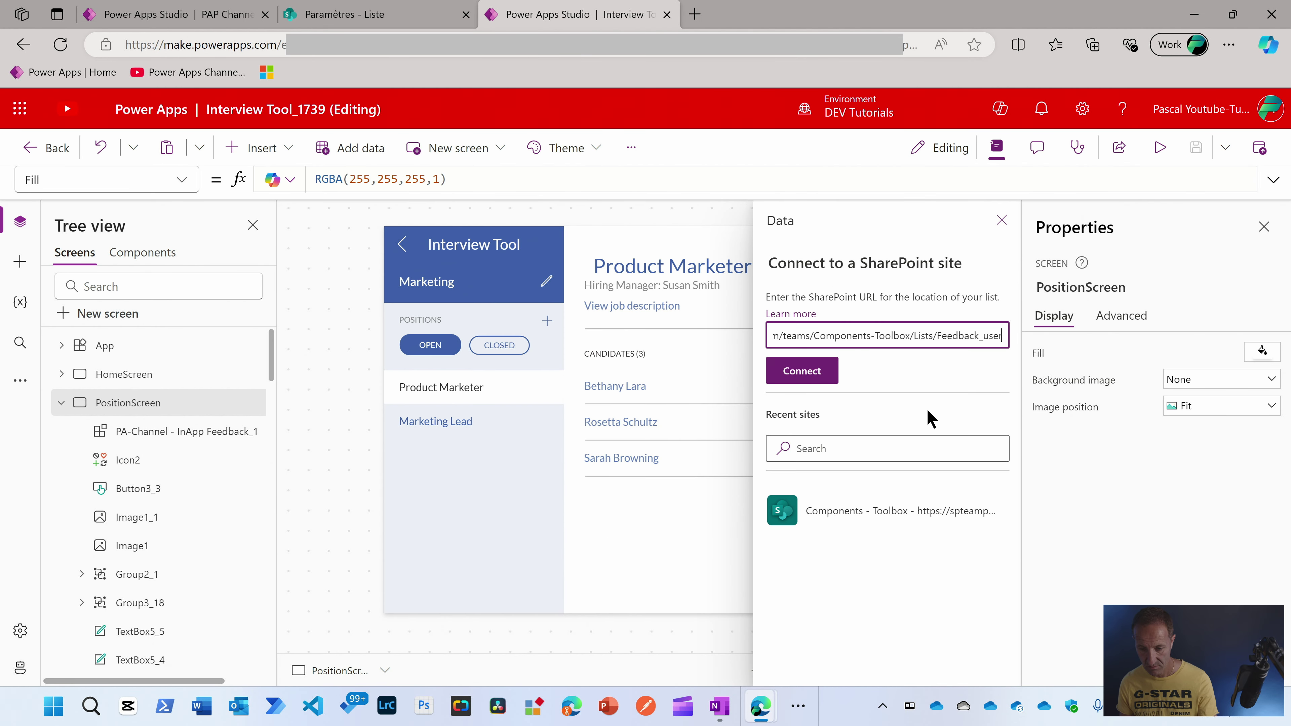
pyautogui.click(818, 382)
pyautogui.click(802, 661)
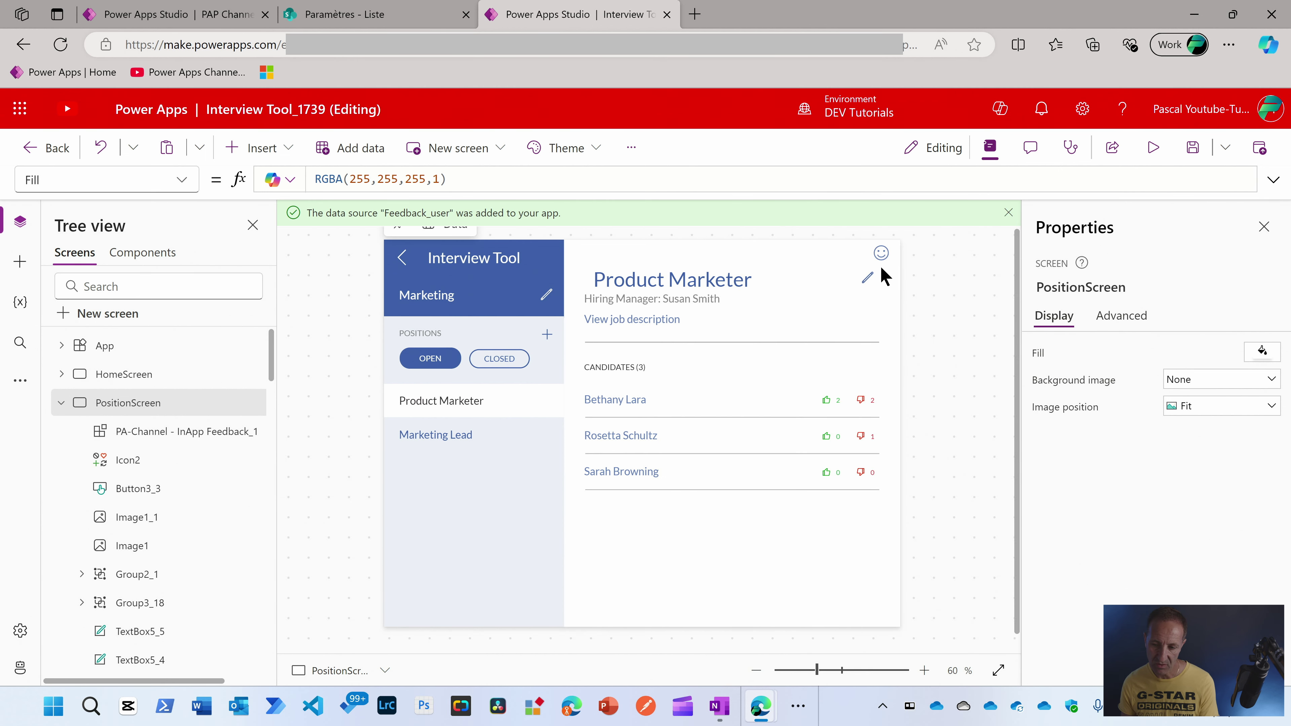
# Rename the smile icon icFeebackApp and show the feedback component's full OnSubmit formula in an enlarged formula bar.
pyautogui.click(881, 254)
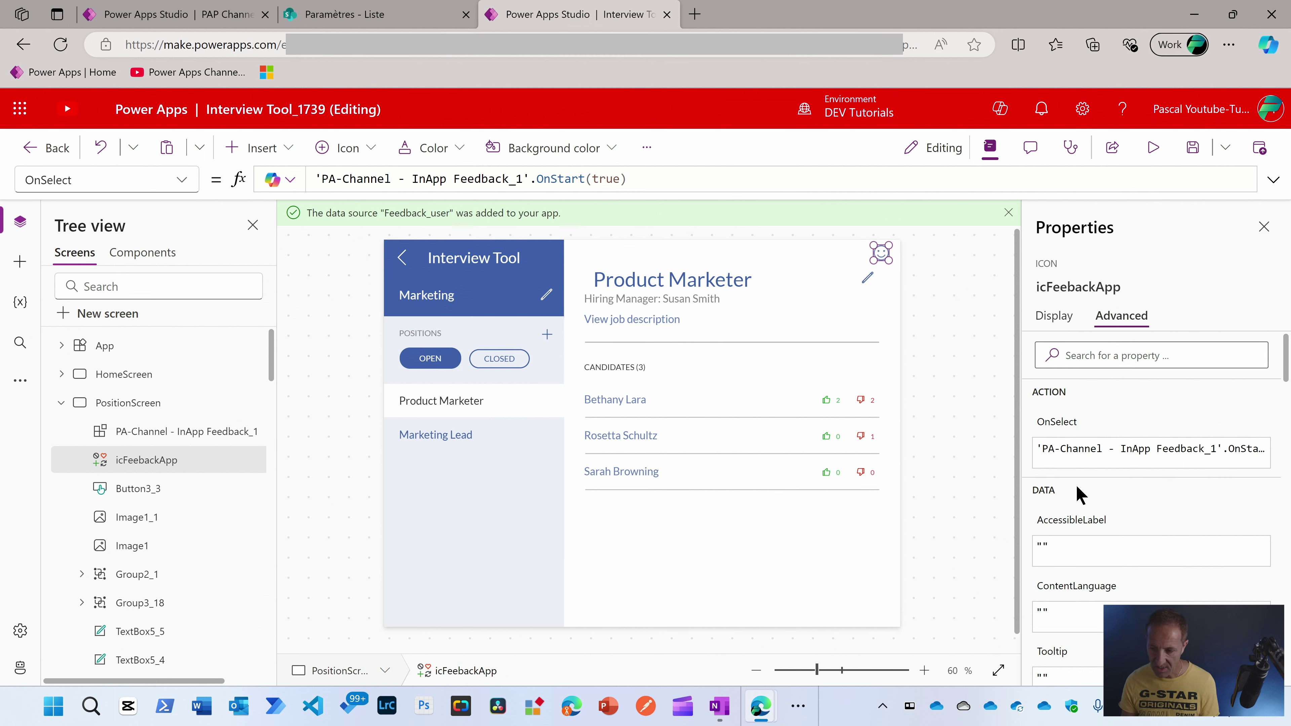
pyautogui.click(138, 440)
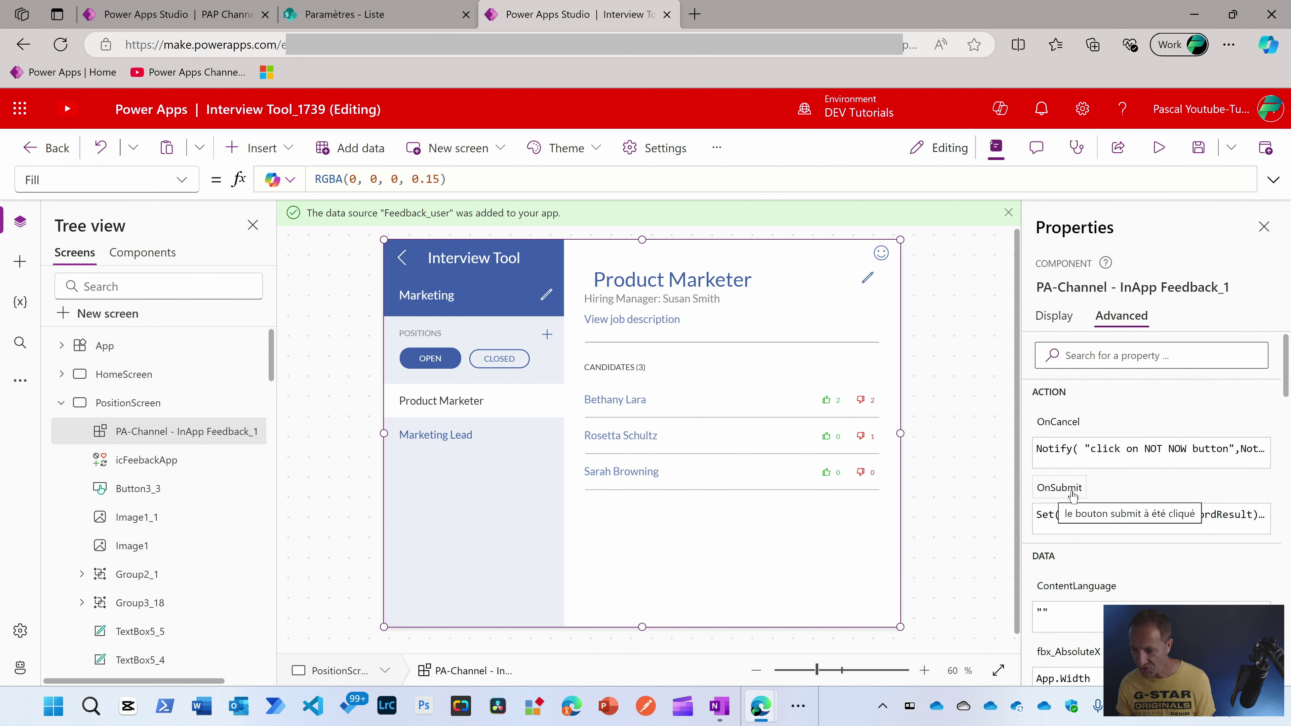
pyautogui.click(1048, 489)
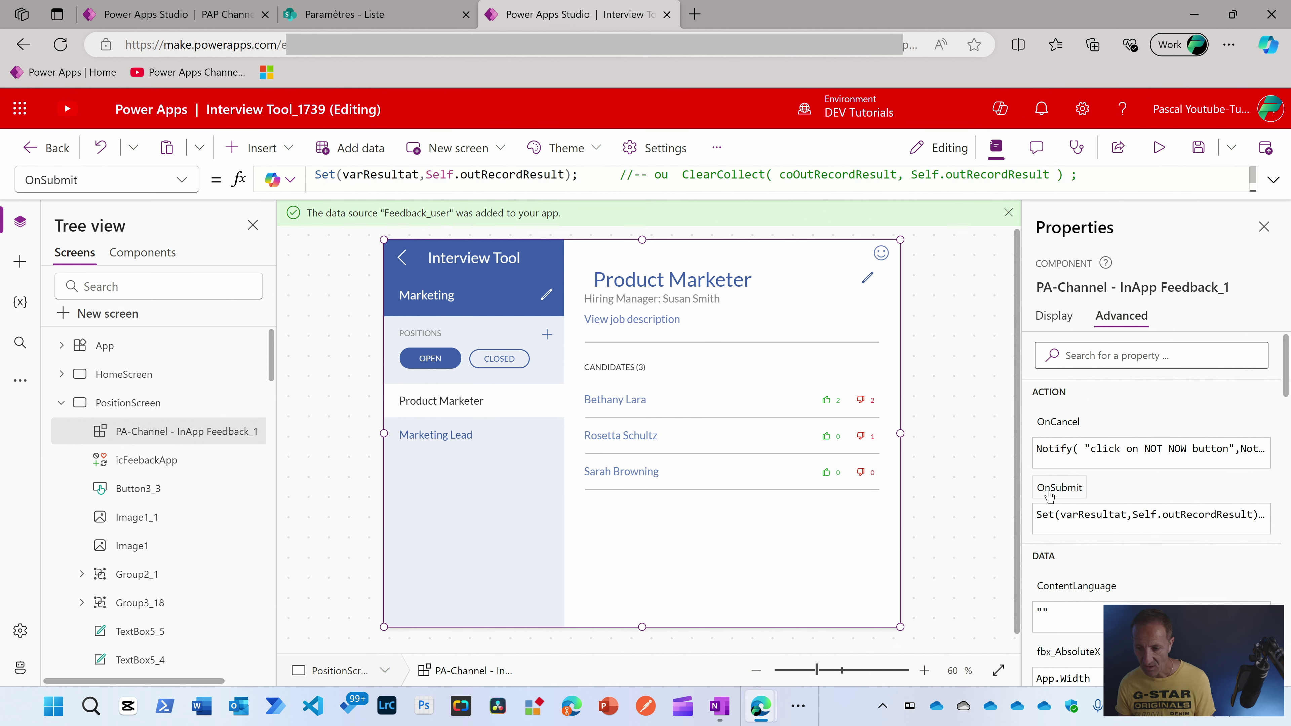
pyautogui.click(1273, 179)
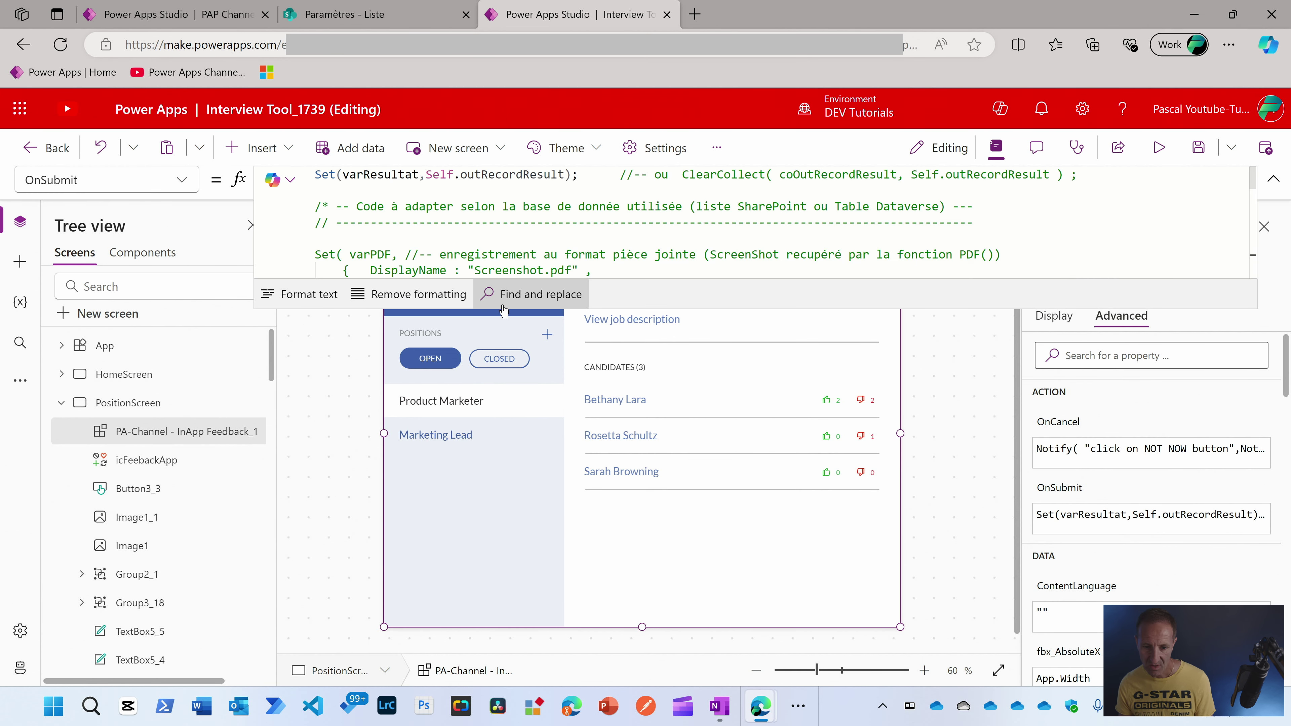
pyautogui.moveTo(504, 306); pyautogui.dragTo(503, 625)
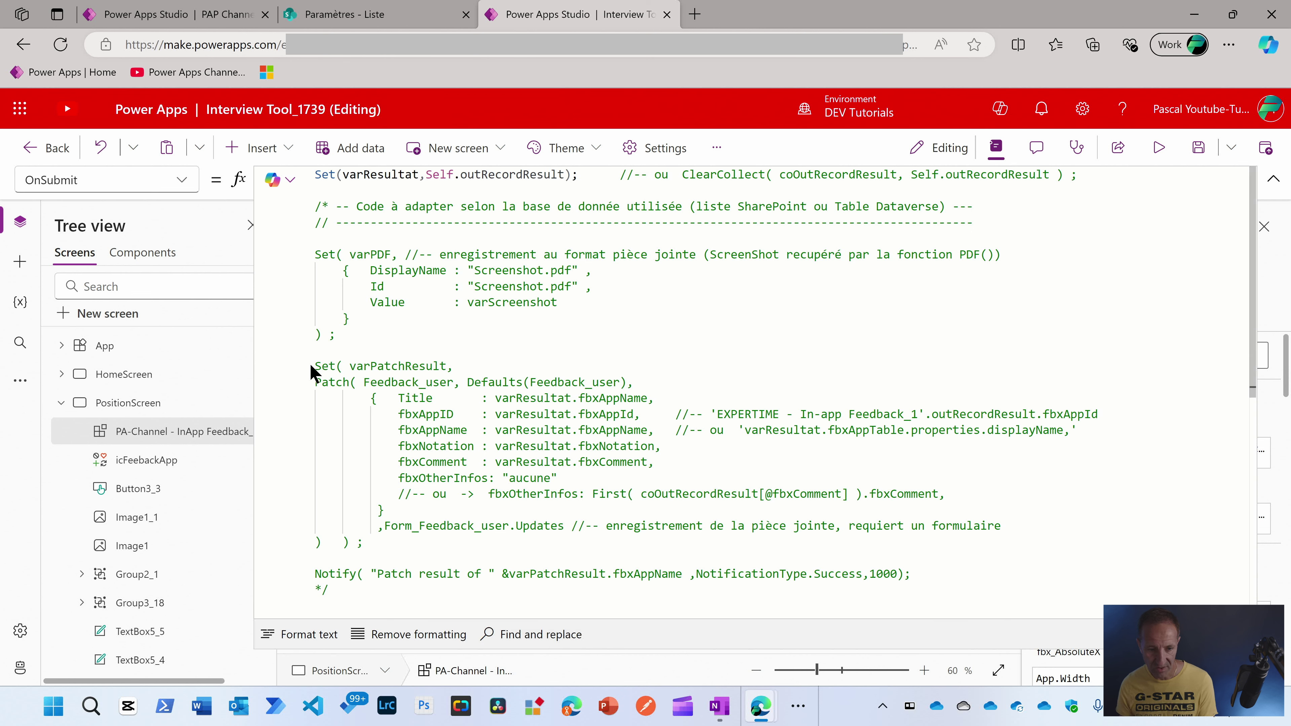
# Activate the OnSubmit patch code by moving the closing */ above Set( varPatchResult, and comment out the Form_Feedback_user.Updates line with ///.
pyautogui.click(329, 590)
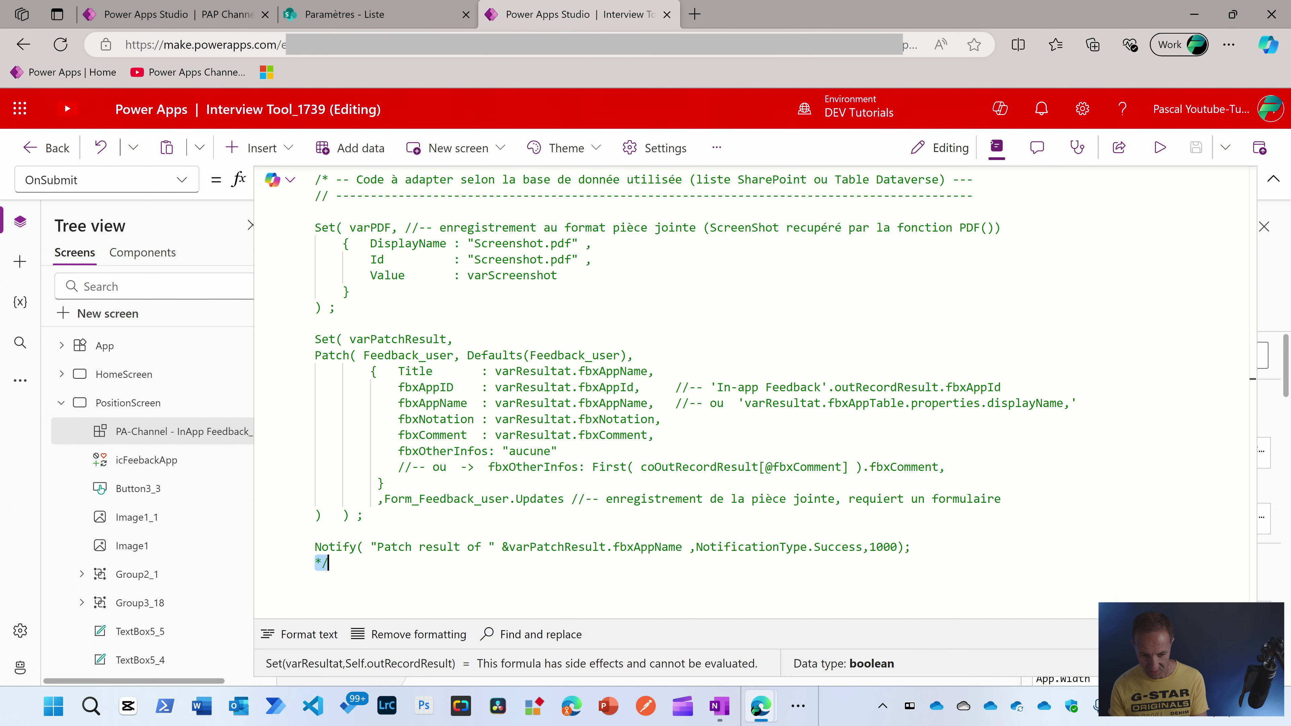
pyautogui.hotkey('ctrl', 'x')
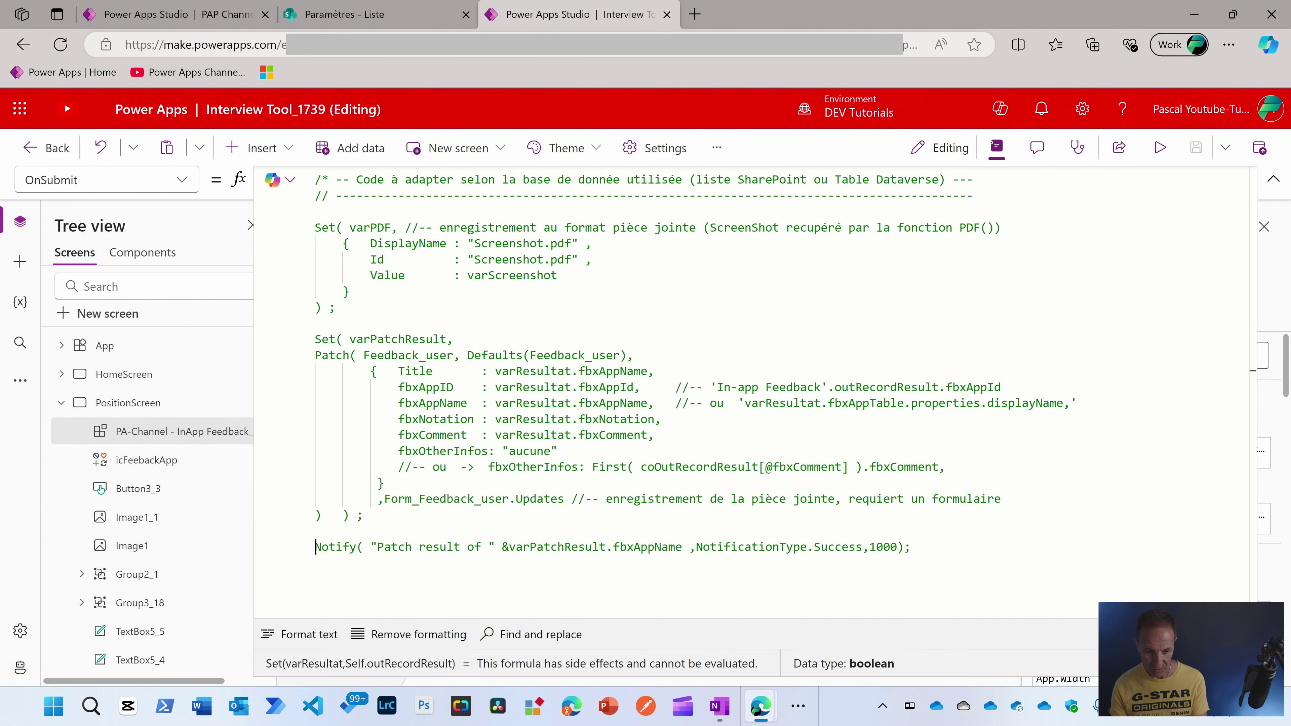
pyautogui.click(316, 323)
pyautogui.hotkey('ctrl', 'v')
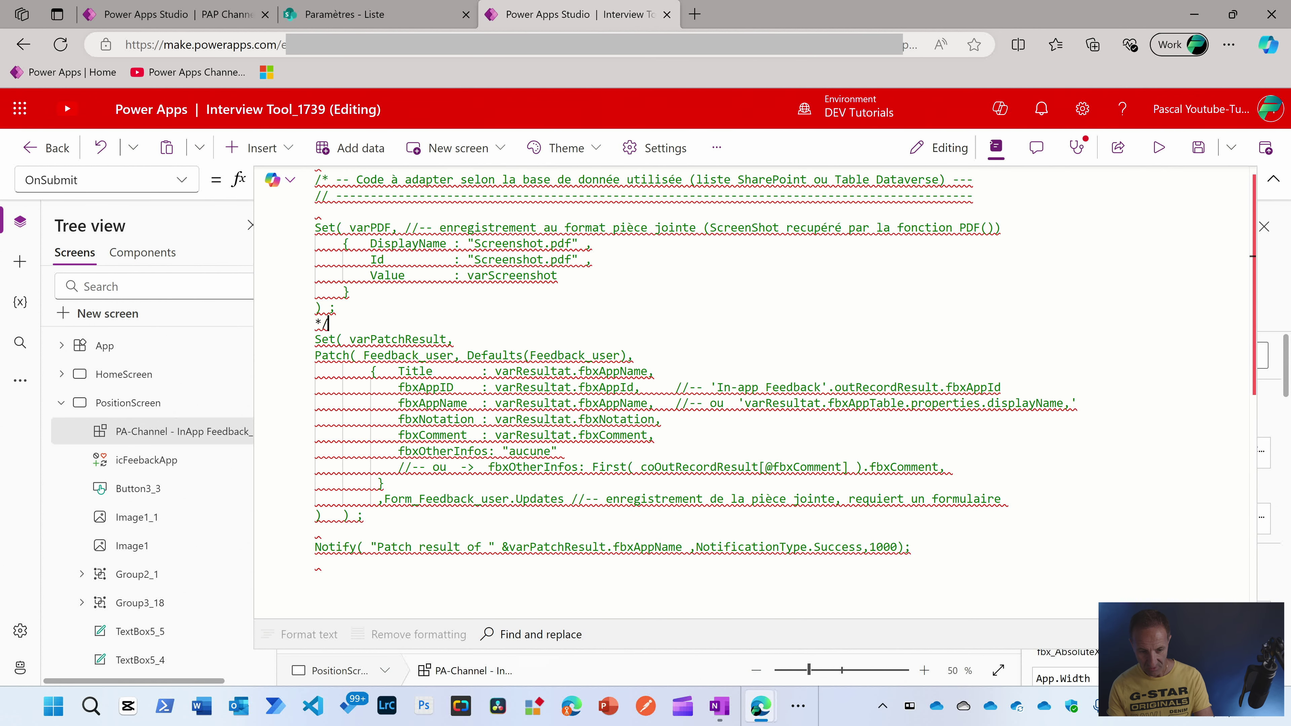
pyautogui.press('Return')
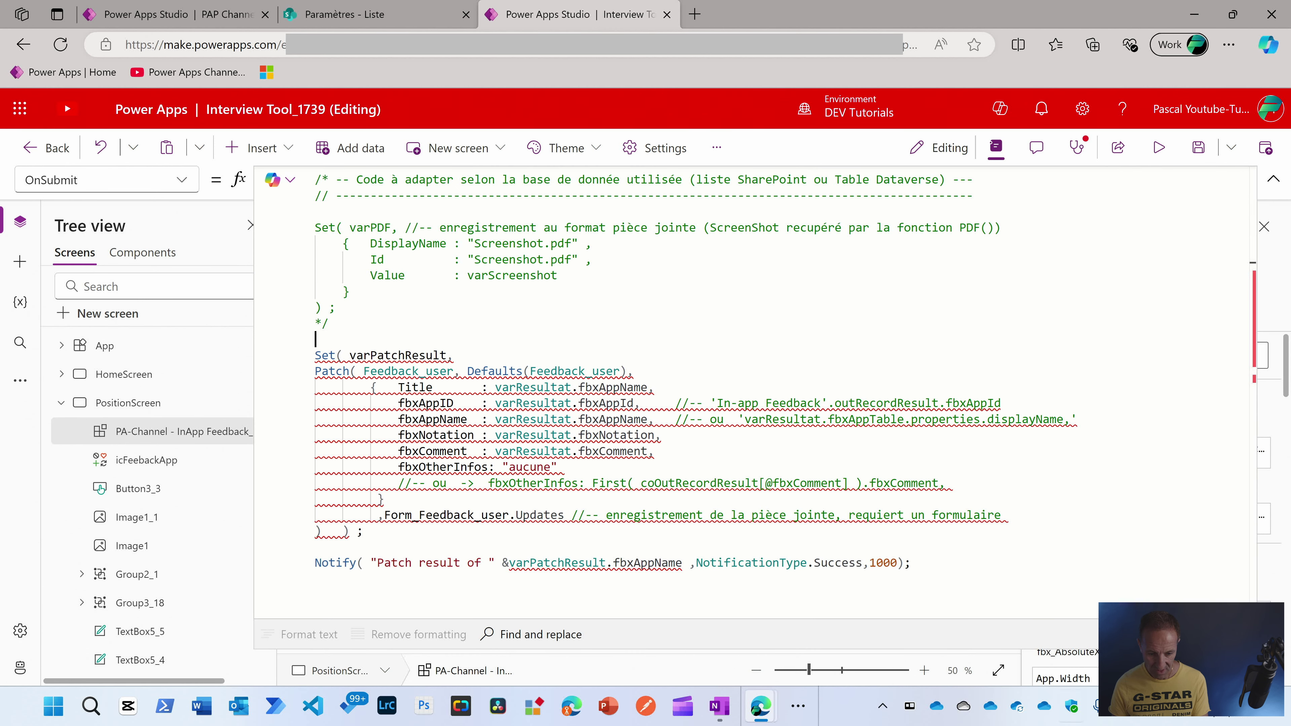
pyautogui.click(380, 515)
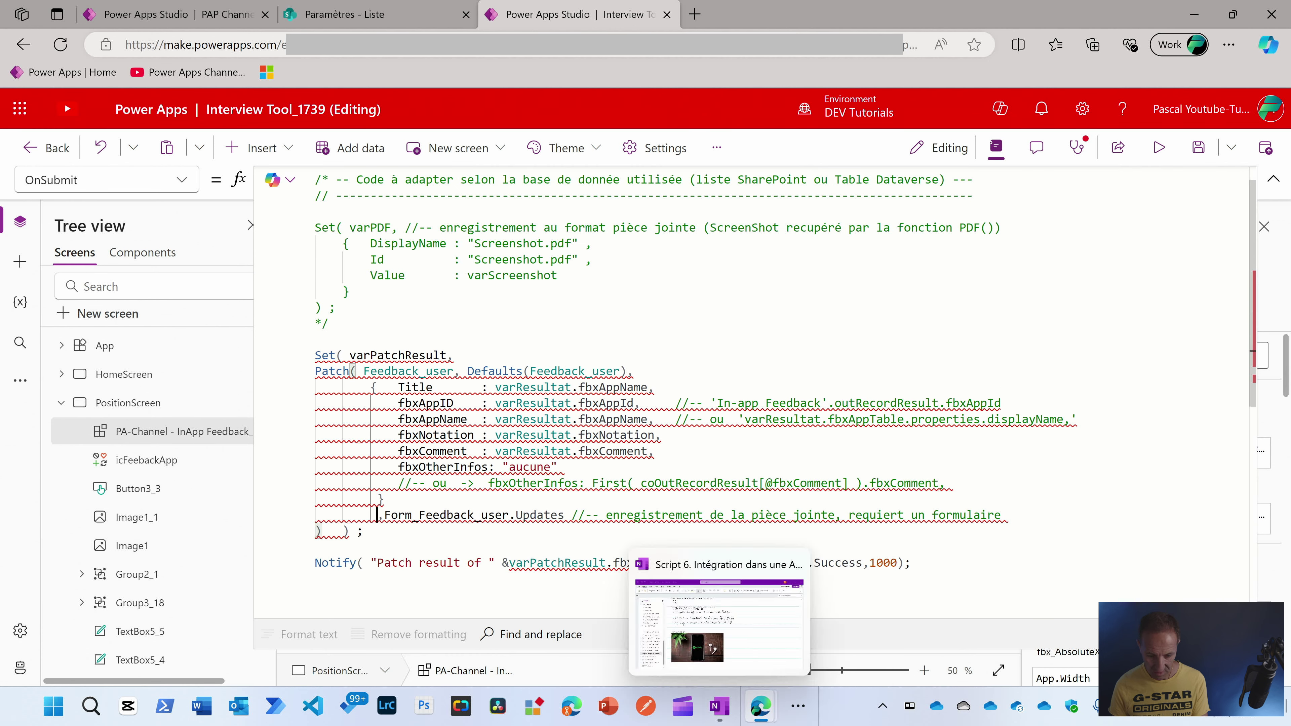
pyautogui.write('///')
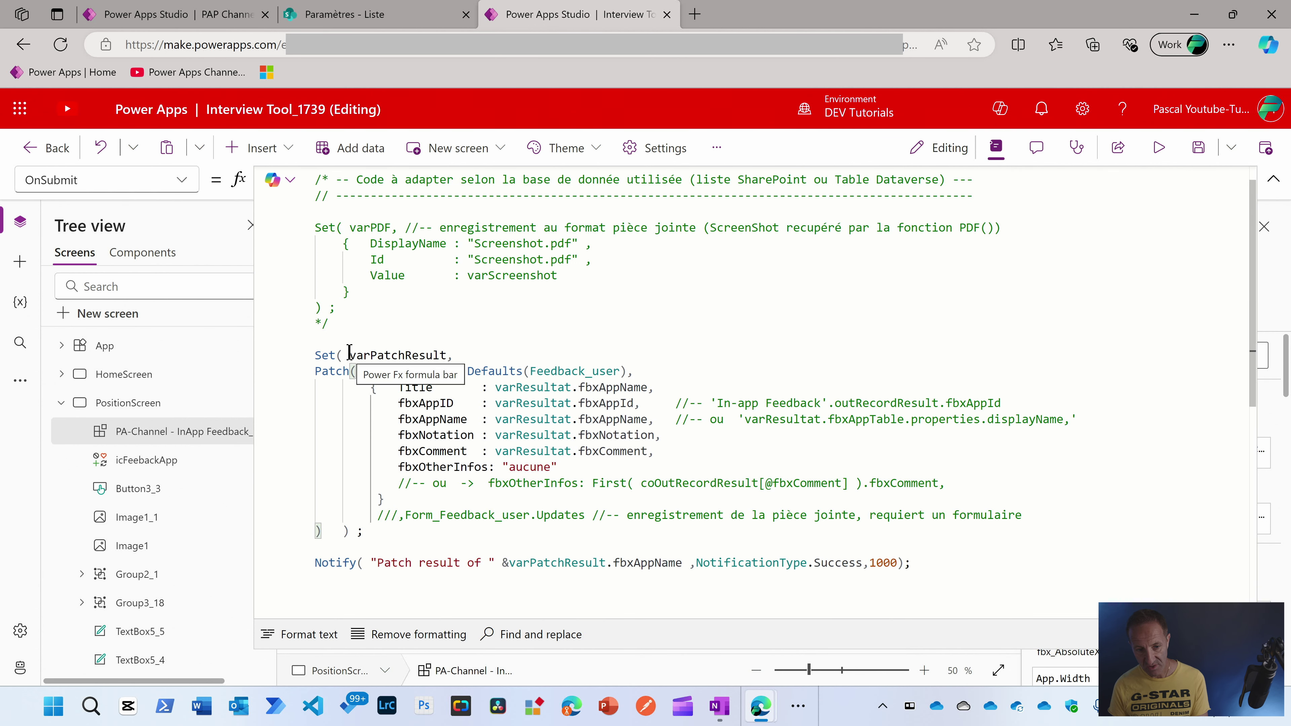
# Examine how the OnSubmit formula stores Self.outRecordResult in varResultat and maps it to Feedback_user fields such as fbxAppID.
pyautogui.scroll(1, 346, 356)
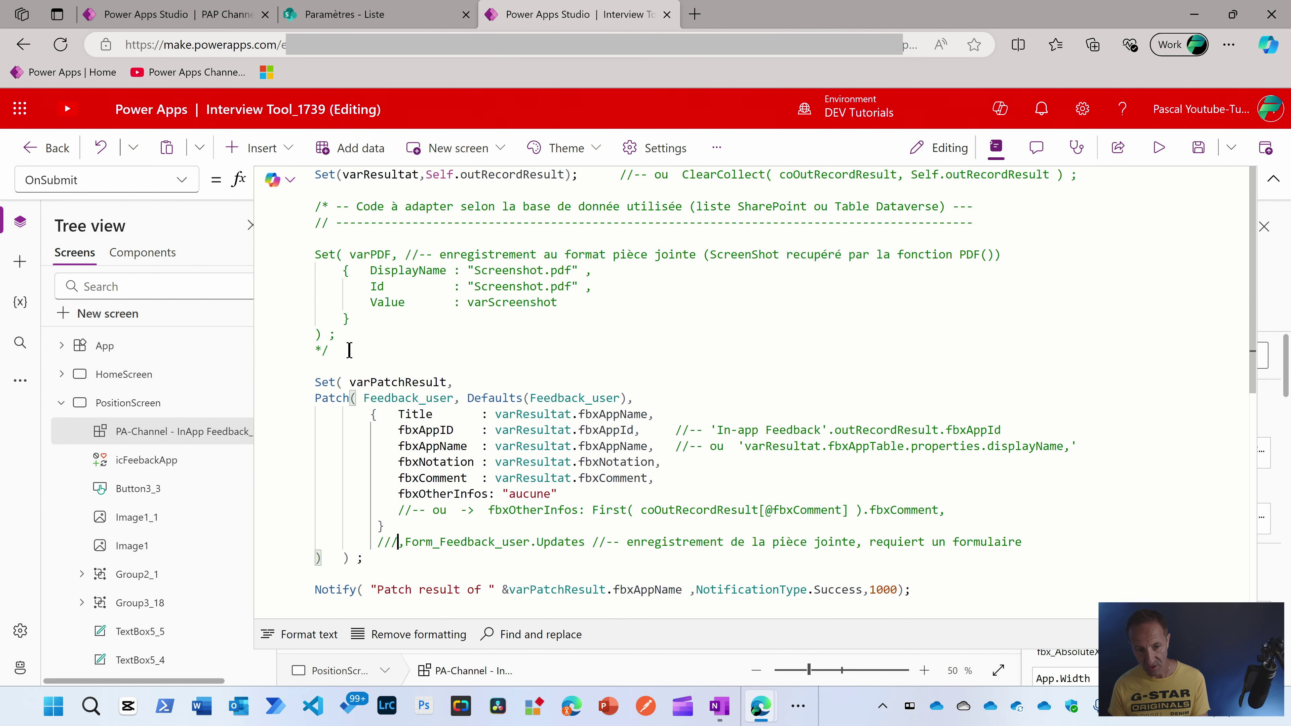
pyautogui.click(344, 176)
pyautogui.moveTo(564, 175); pyautogui.dragTo(426, 175)
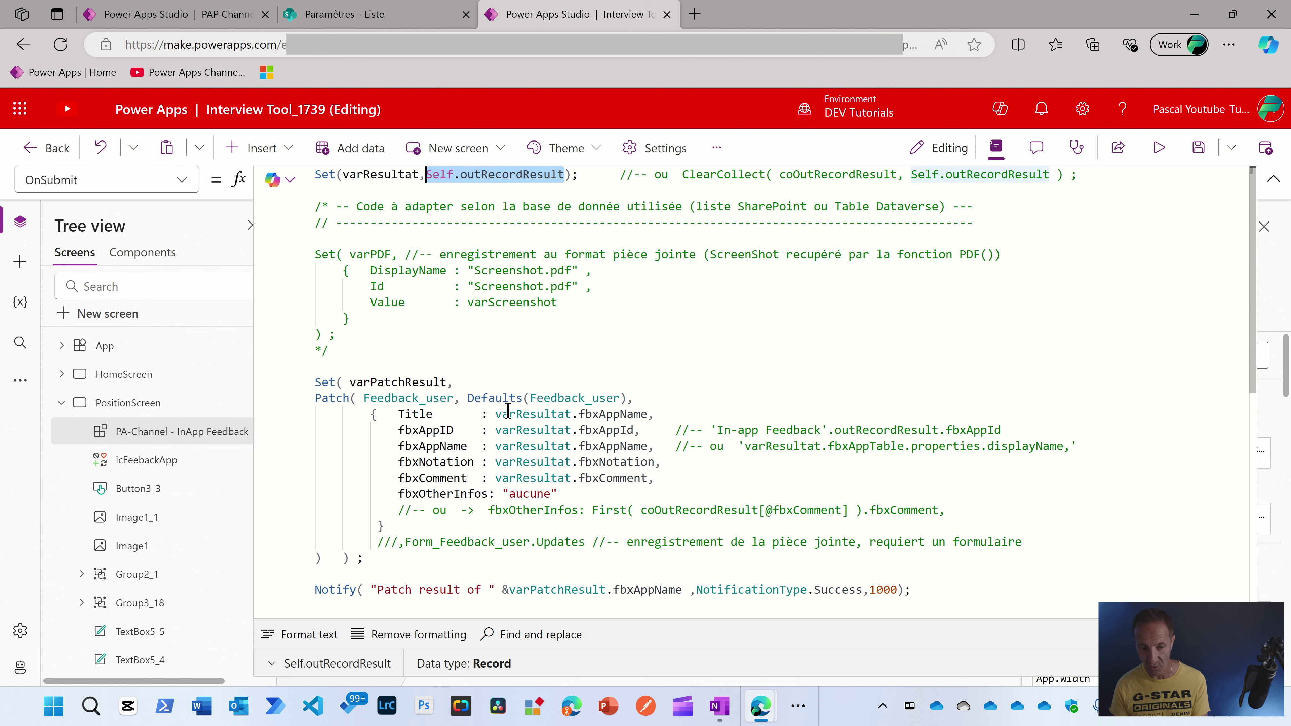
pyautogui.moveTo(398, 429); pyautogui.dragTo(472, 429)
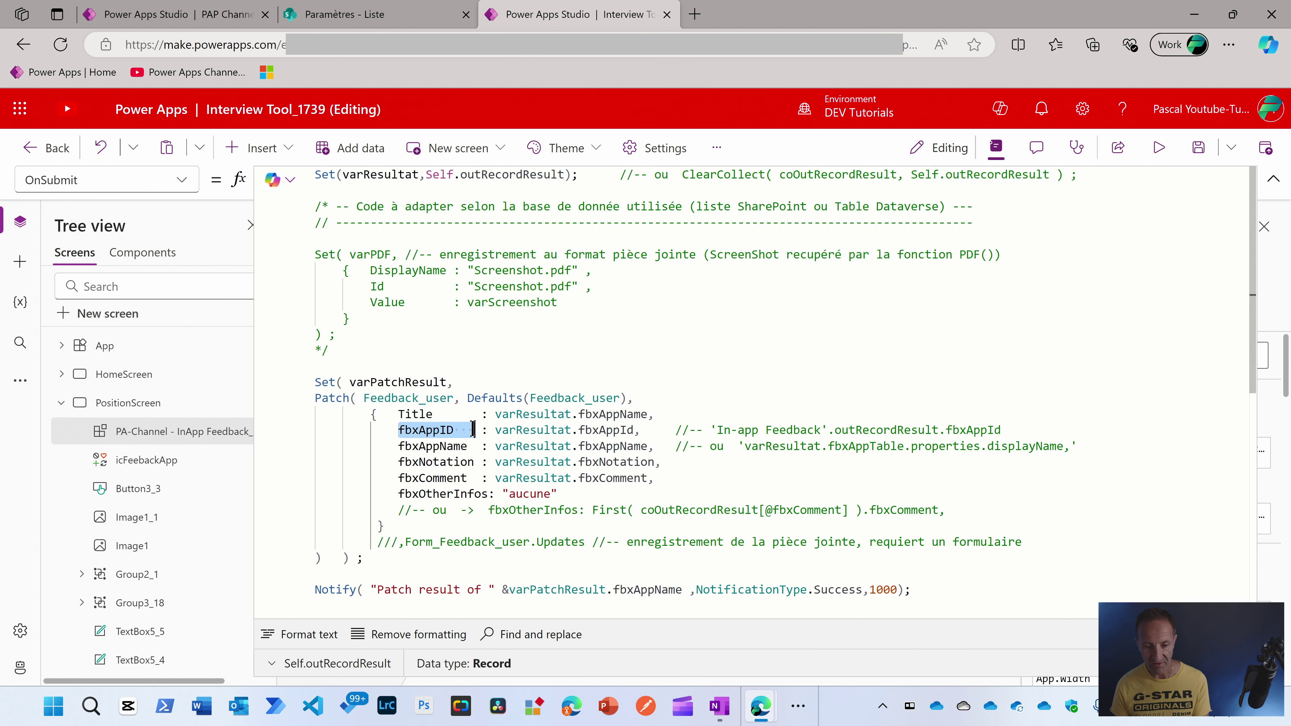
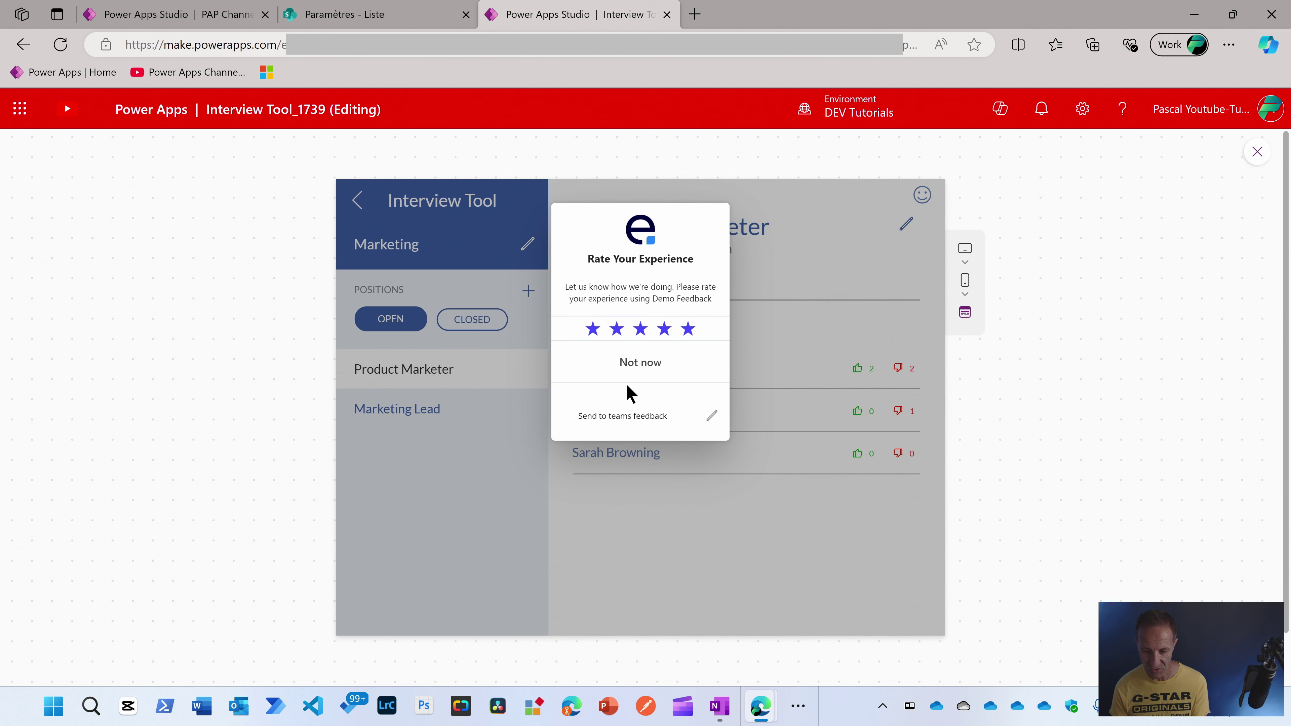
# Submit a four-star rating in the previewed feedback popup with the comment "ca fonctionne" and the screenshot included.
pyautogui.click(665, 330)
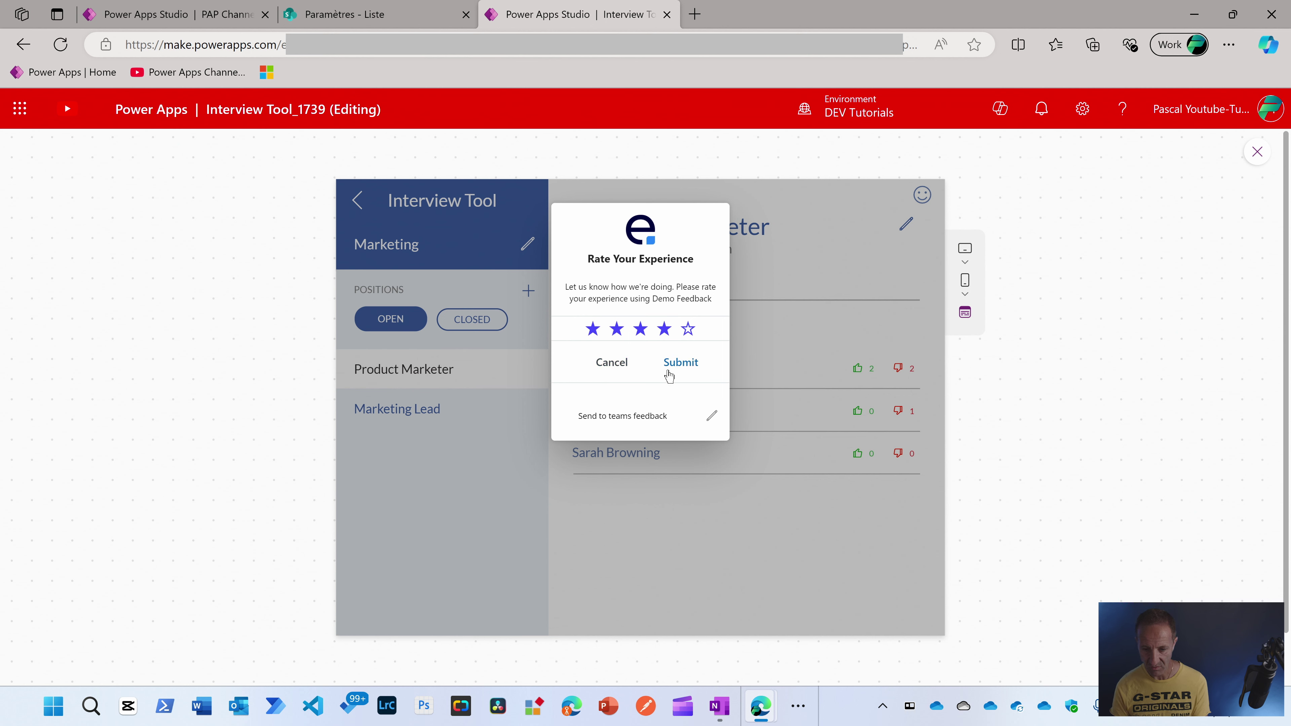
pyautogui.click(635, 416)
pyautogui.write('ca fonctionne')
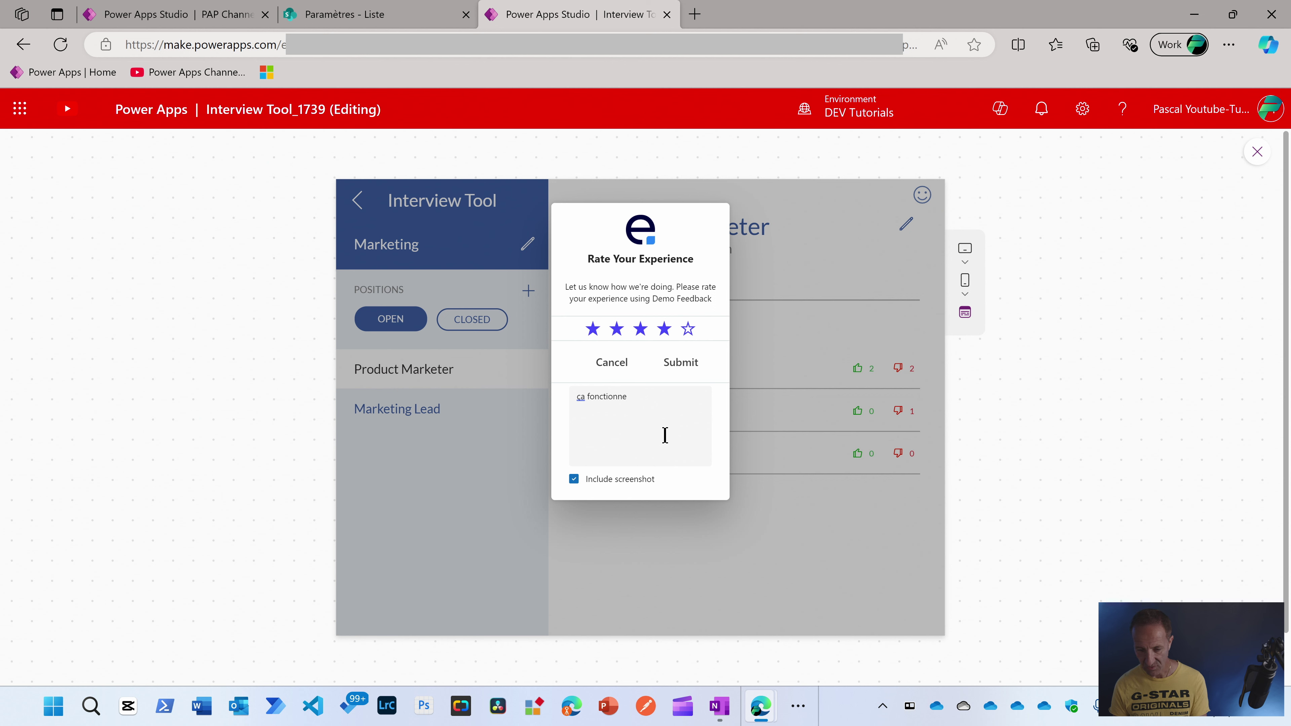
pyautogui.click(681, 362)
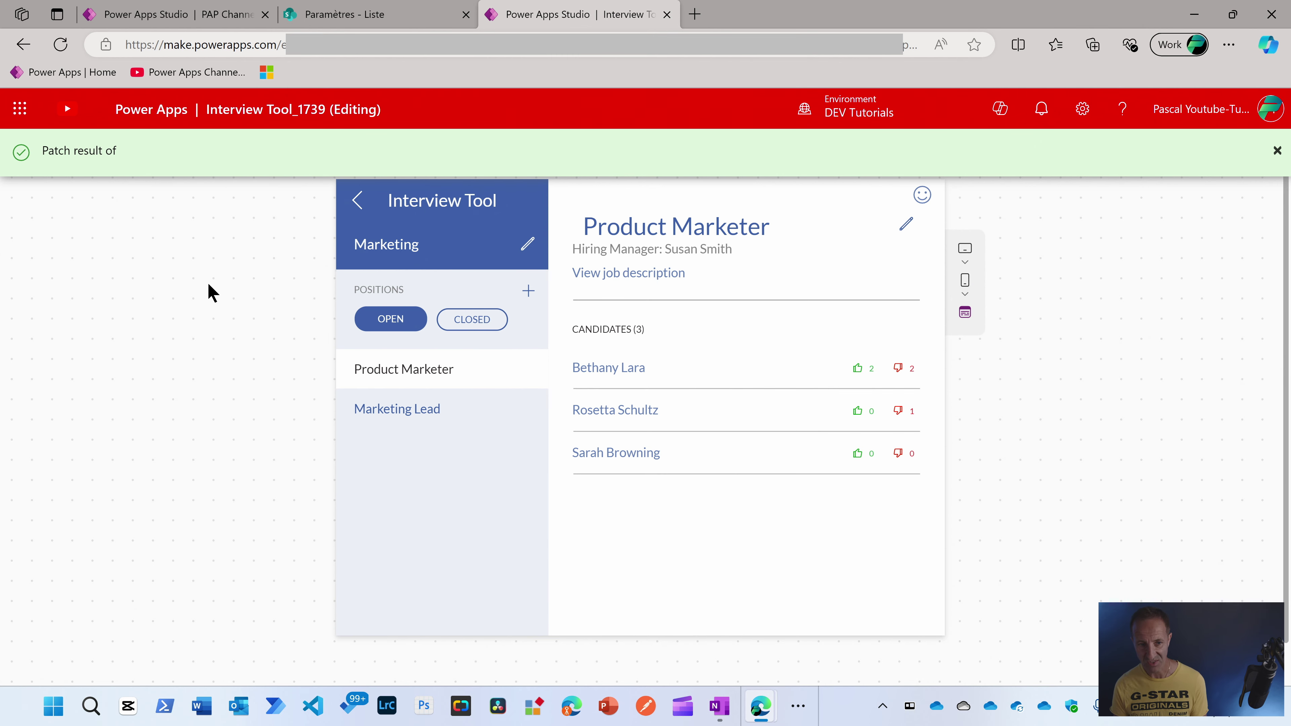
# Check the newest submission in the Feedback_user SharePoint list, including its columns farther along the row.
pyautogui.click(376, 18)
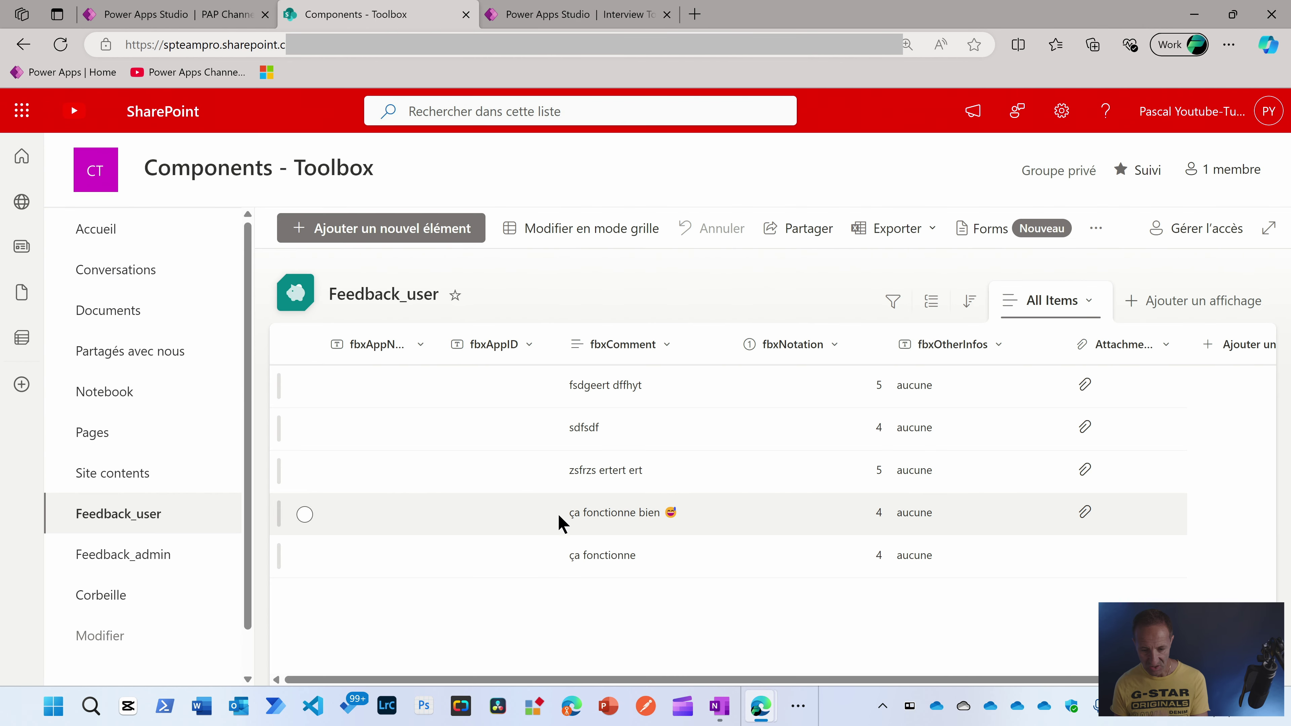
pyautogui.click(535, 557)
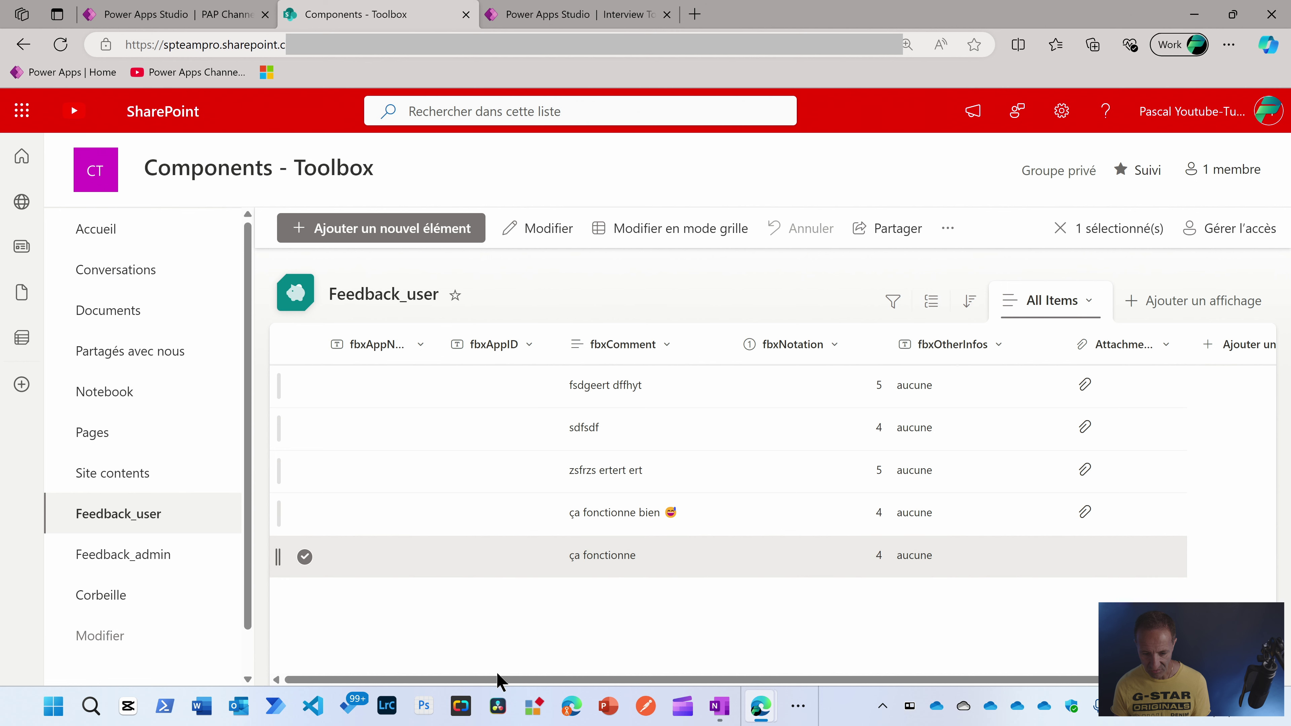
pyautogui.moveTo(501, 684); pyautogui.dragTo(735, 684)
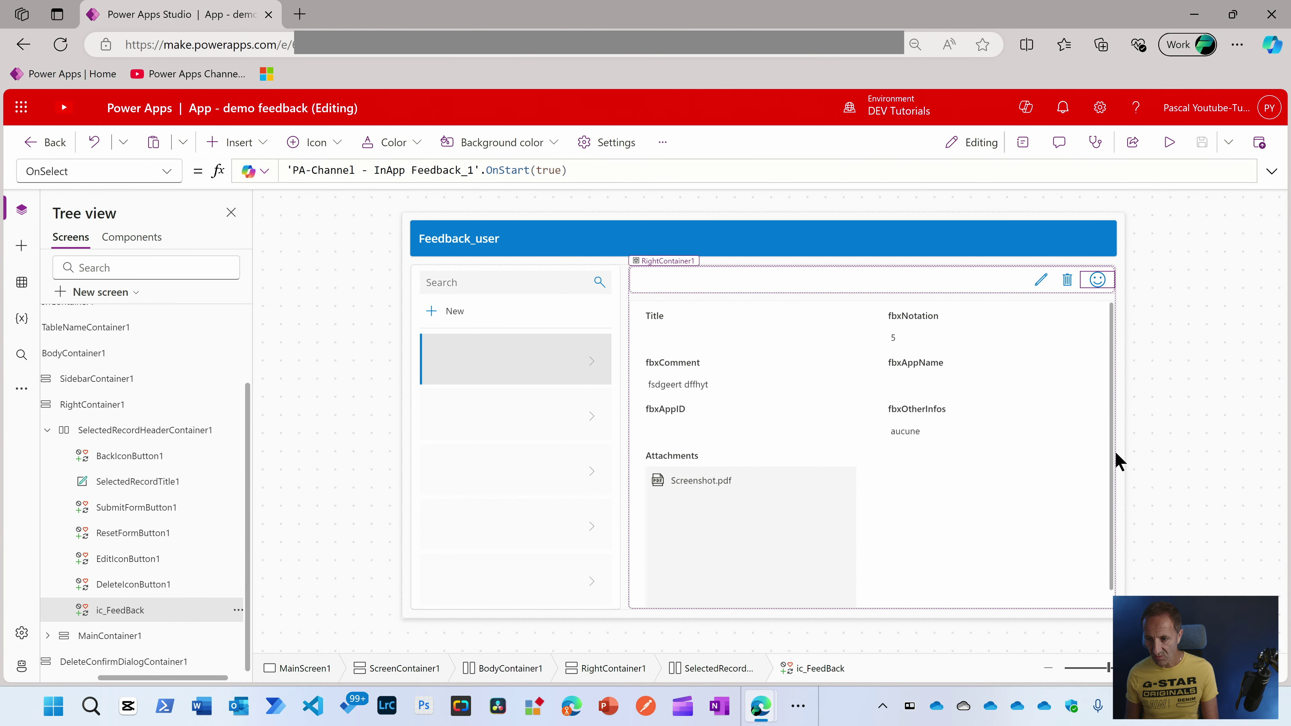
# Test the ic_FeedBack smile icon in the demo feedback app by opening the rating popup and dismissing it with Not now.
pyautogui.scroll(1, 1119, 460)
pyautogui.scroll(1, 1118, 460)
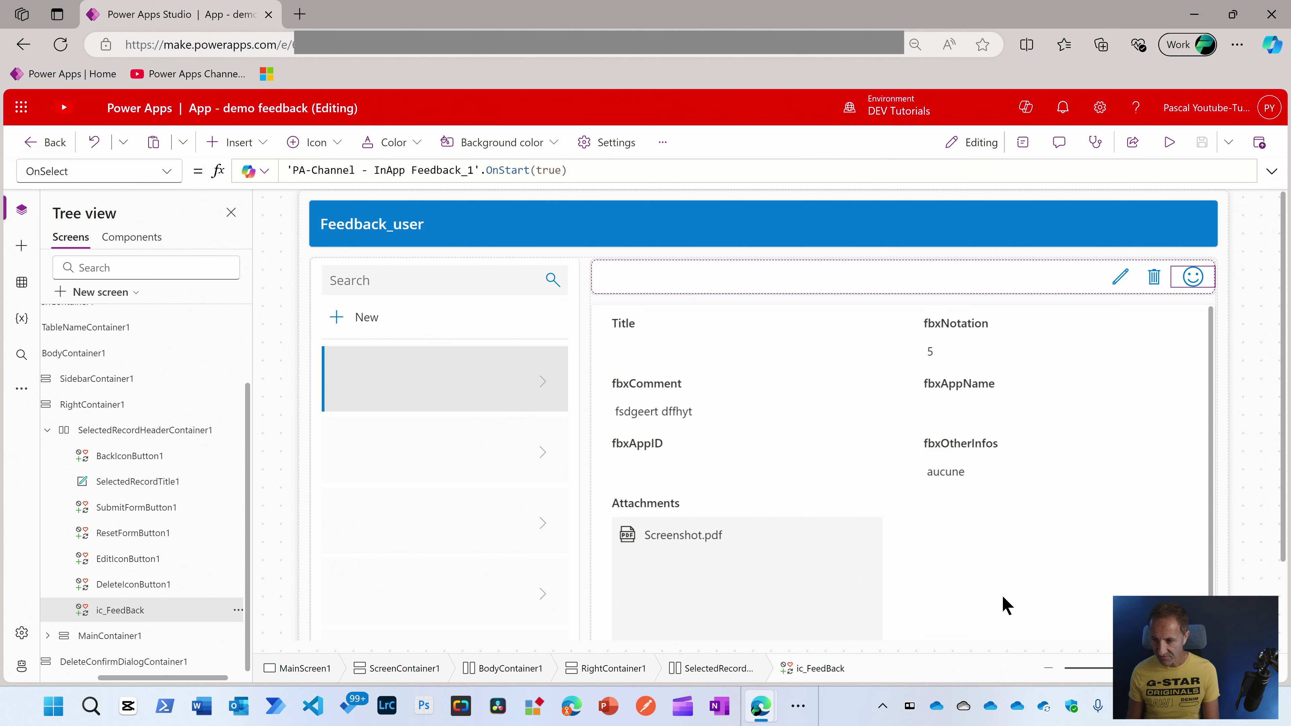
pyautogui.keyDown('alt'); pyautogui.click(1194, 278); pyautogui.keyUp('alt')
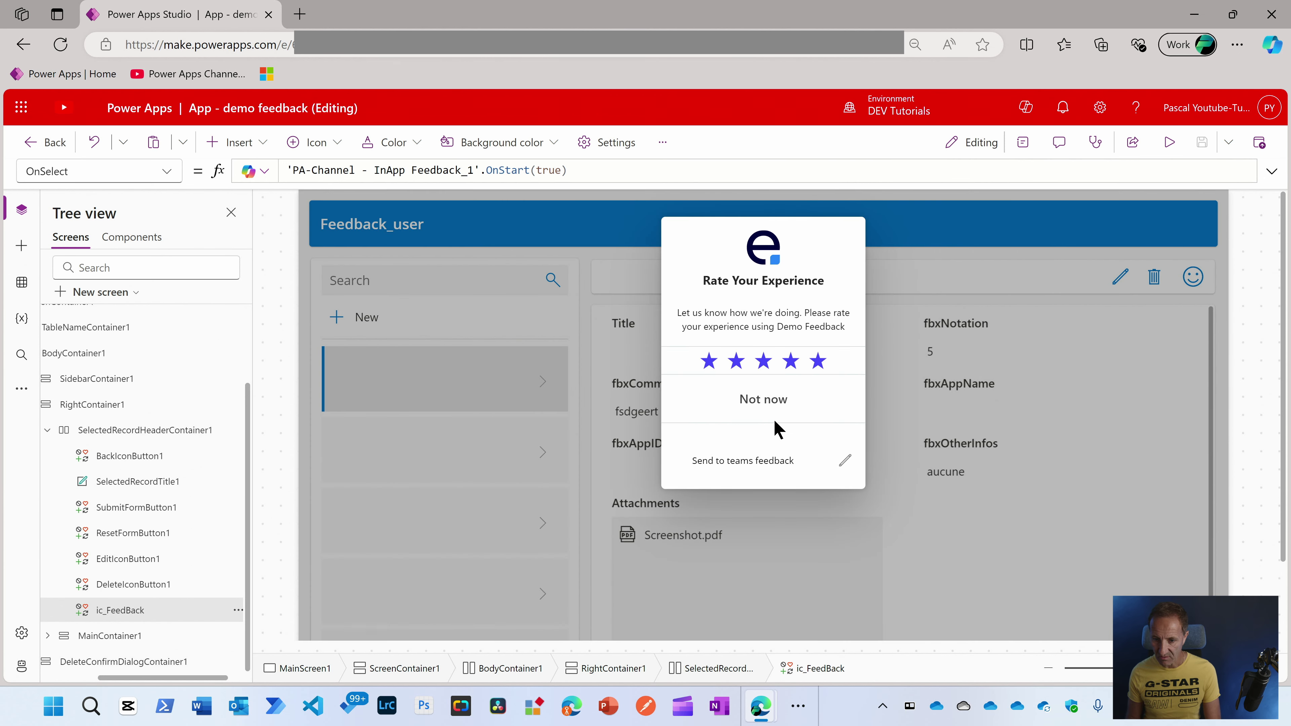
pyautogui.click(770, 409)
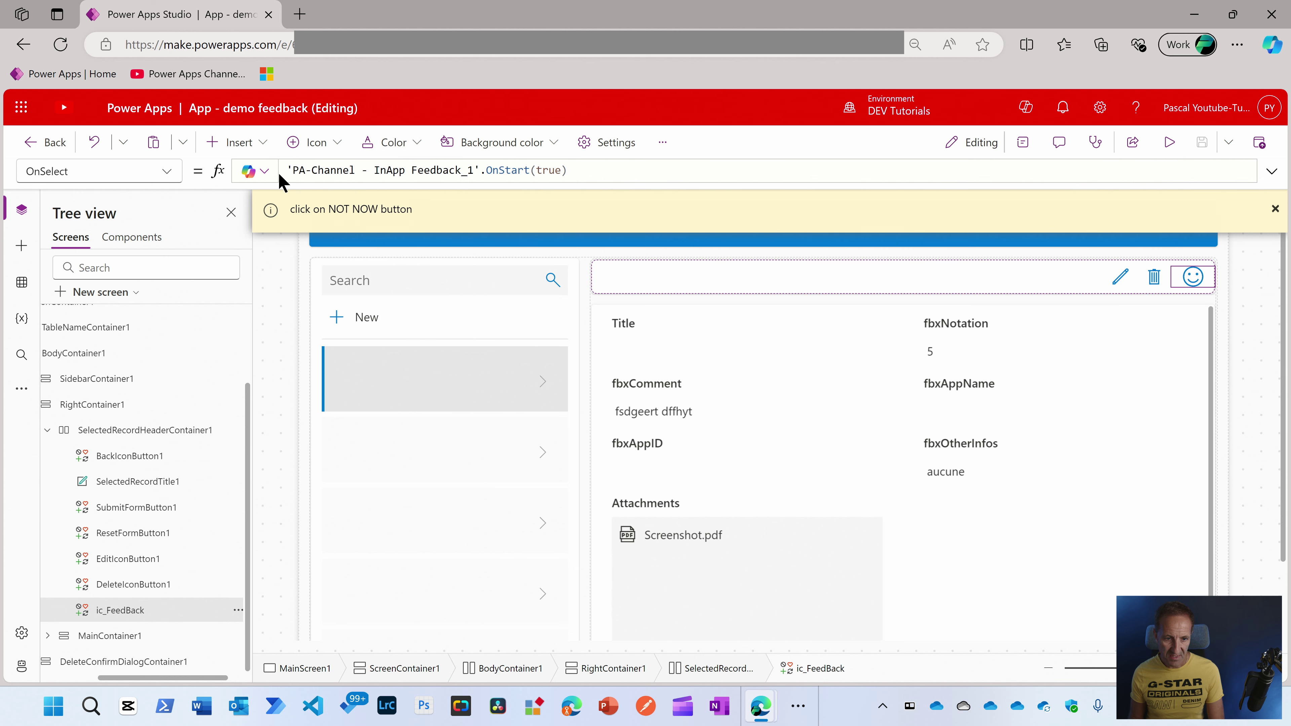
# Examine the ic_FeedBack icon's OnSelect formula, covering the reference to the feedback component instance and its OnStart call.
pyautogui.moveTo(64, 172); pyautogui.dragTo(13, 176)
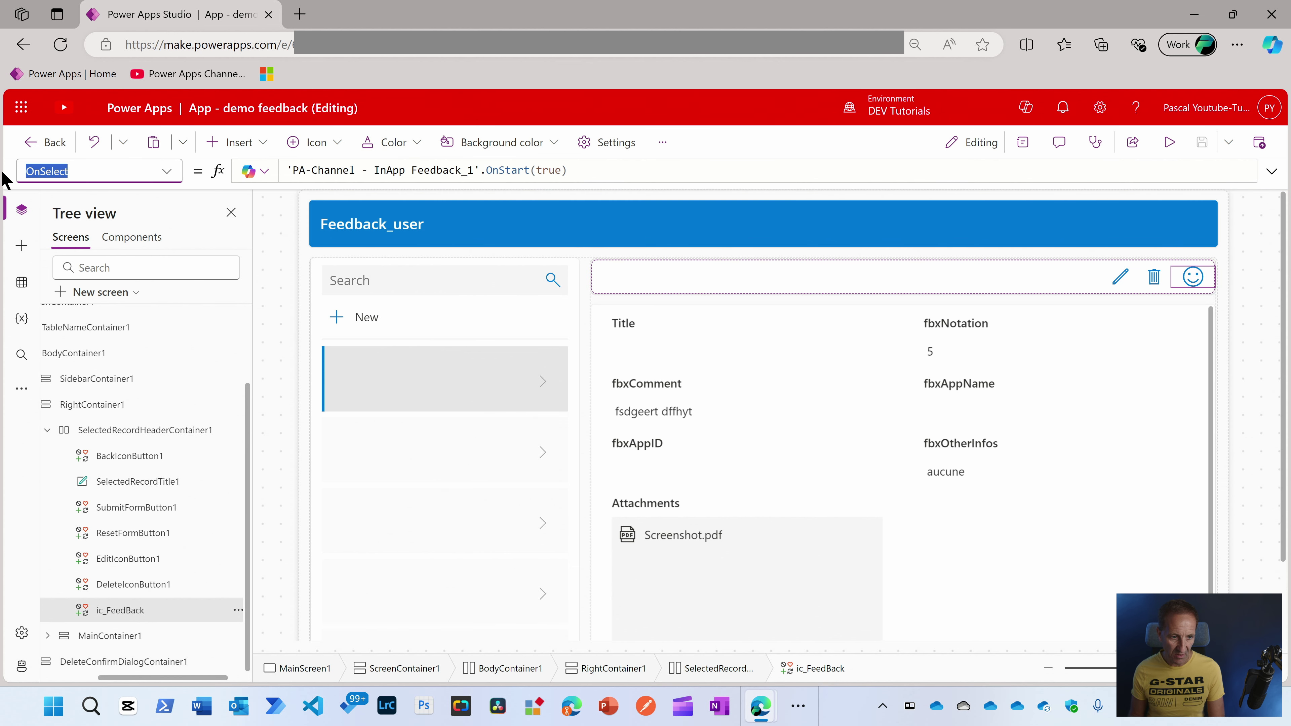
pyautogui.click(288, 170)
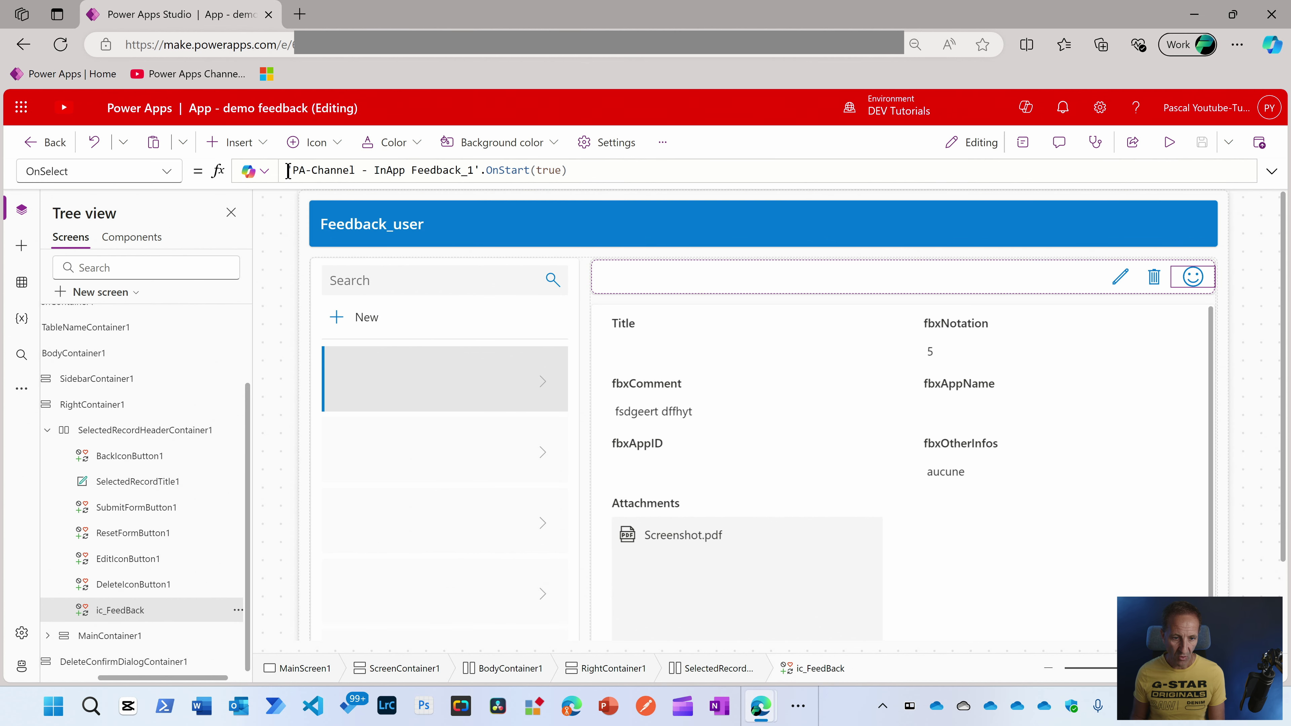
pyautogui.keyDown('shift'); pyautogui.click(481, 170); pyautogui.keyUp('shift')
pyautogui.scroll(2, 127, 496)
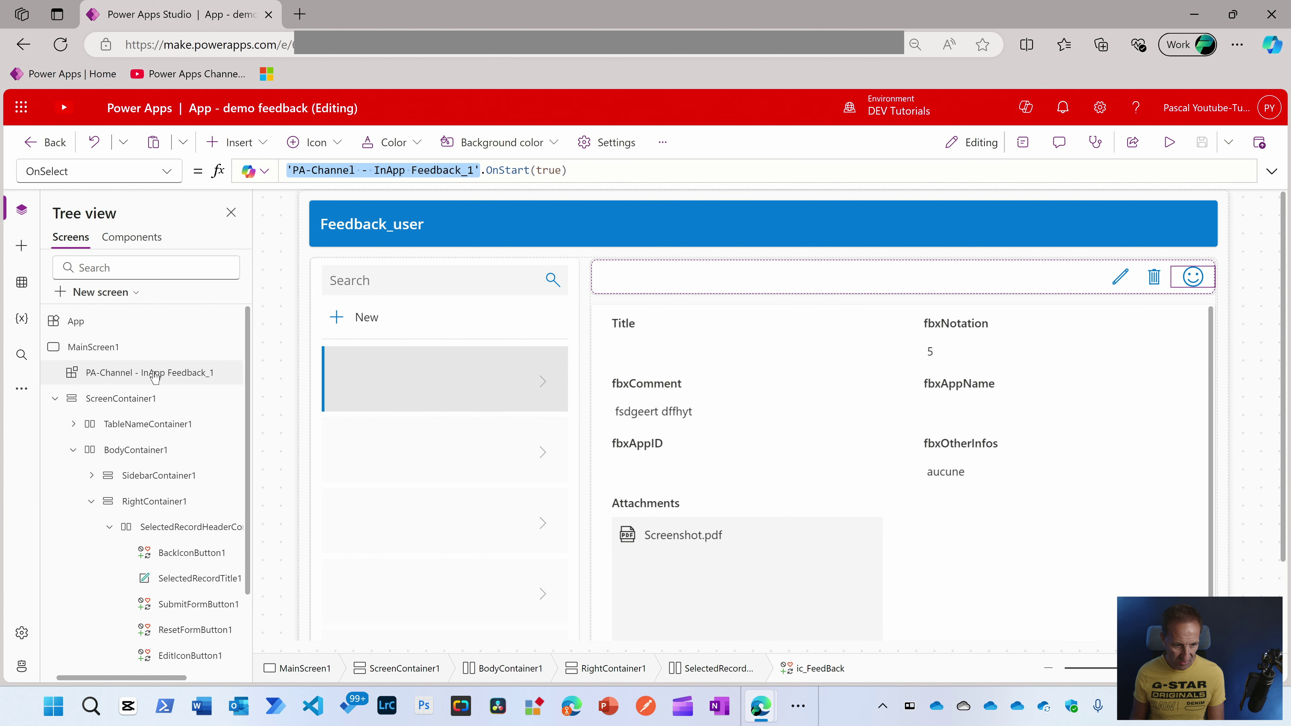
pyautogui.click(588, 171)
pyautogui.moveTo(588, 171); pyautogui.dragTo(481, 172)
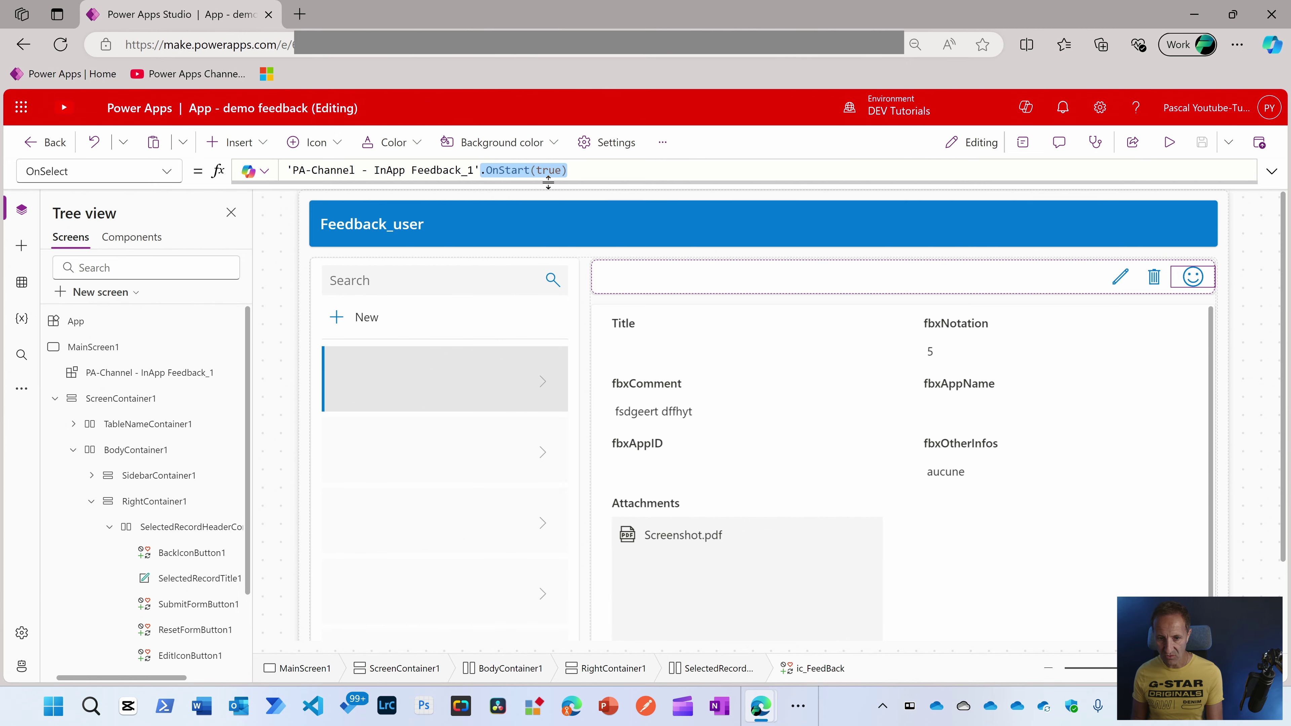
# Place the demo app beside the component's source app and inspect the component's OnSubmit, OnCancel and OnStart formulas.
pyautogui.moveTo(1050, 16); pyautogui.dragTo(1, 67)
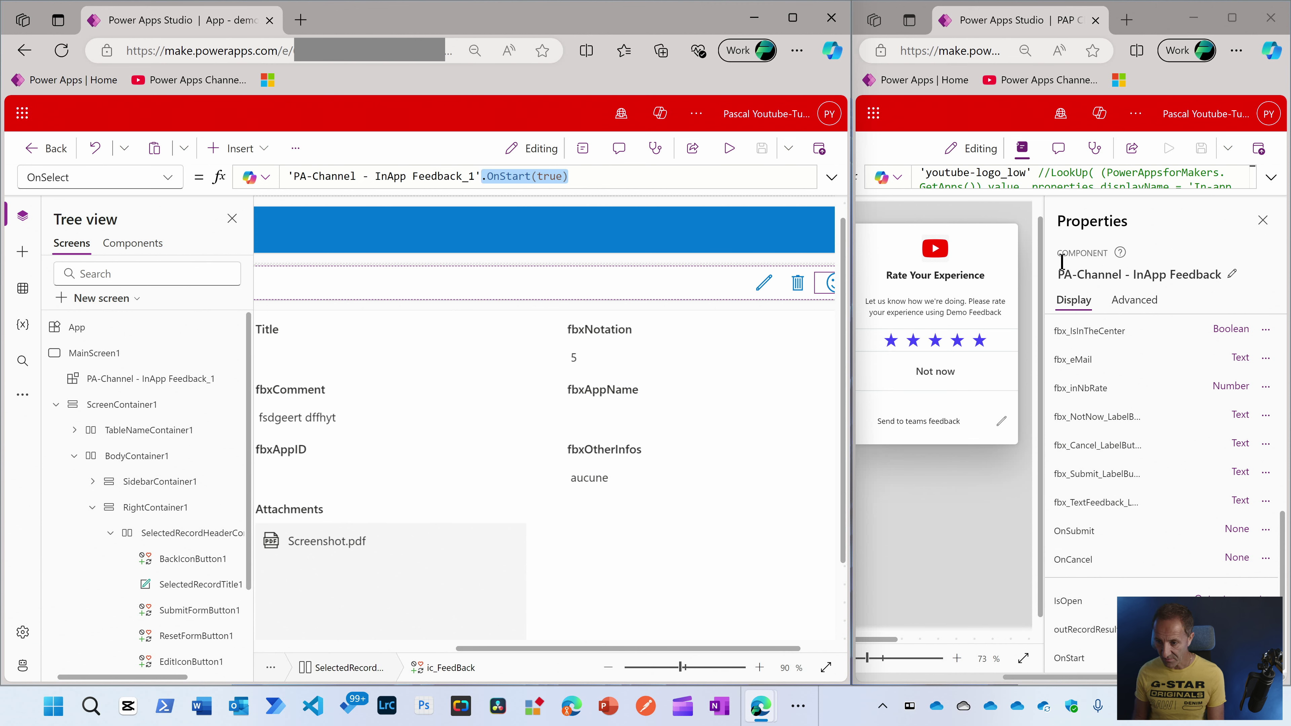
pyautogui.click(1073, 310)
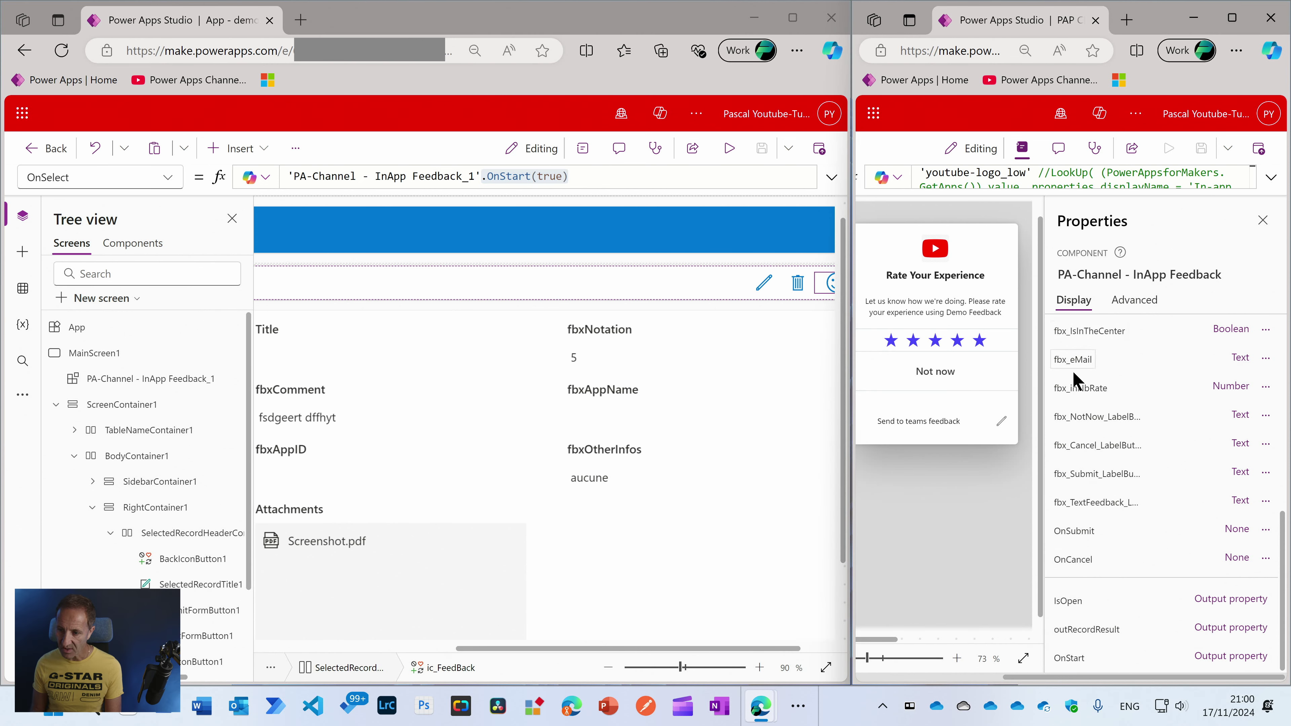
pyautogui.click(1073, 531)
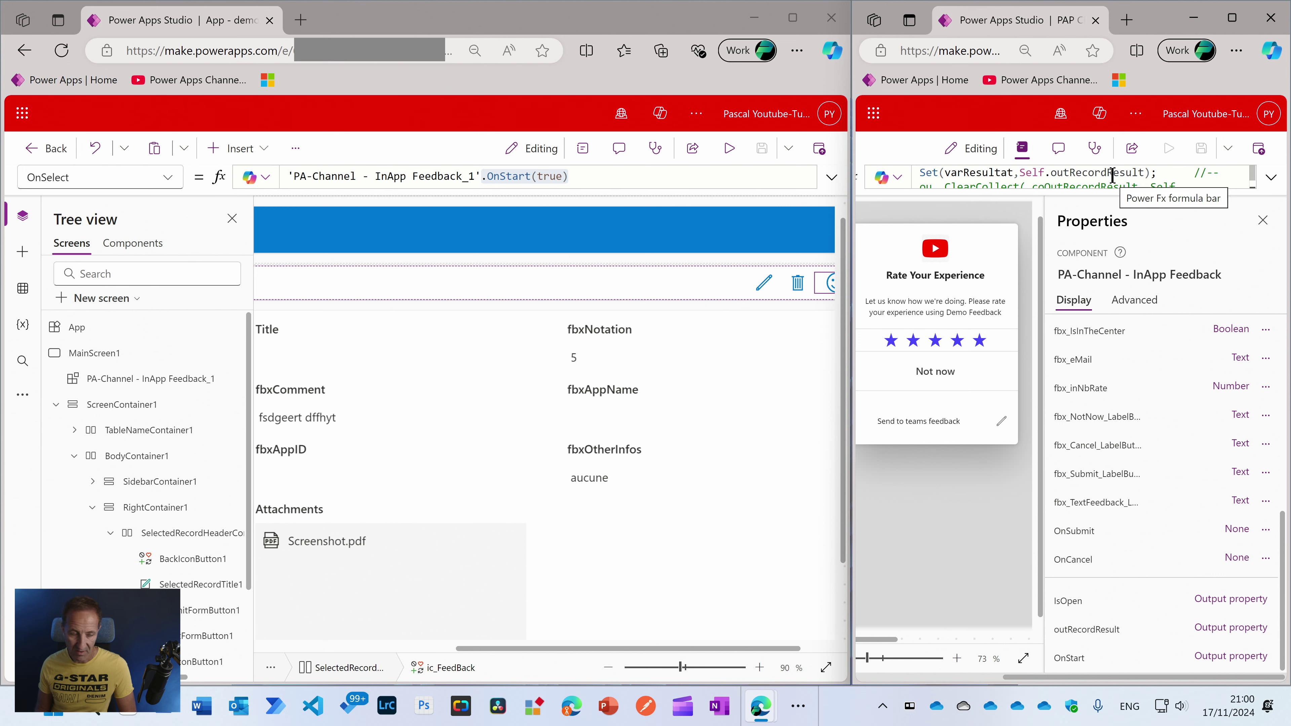
pyautogui.click(1074, 559)
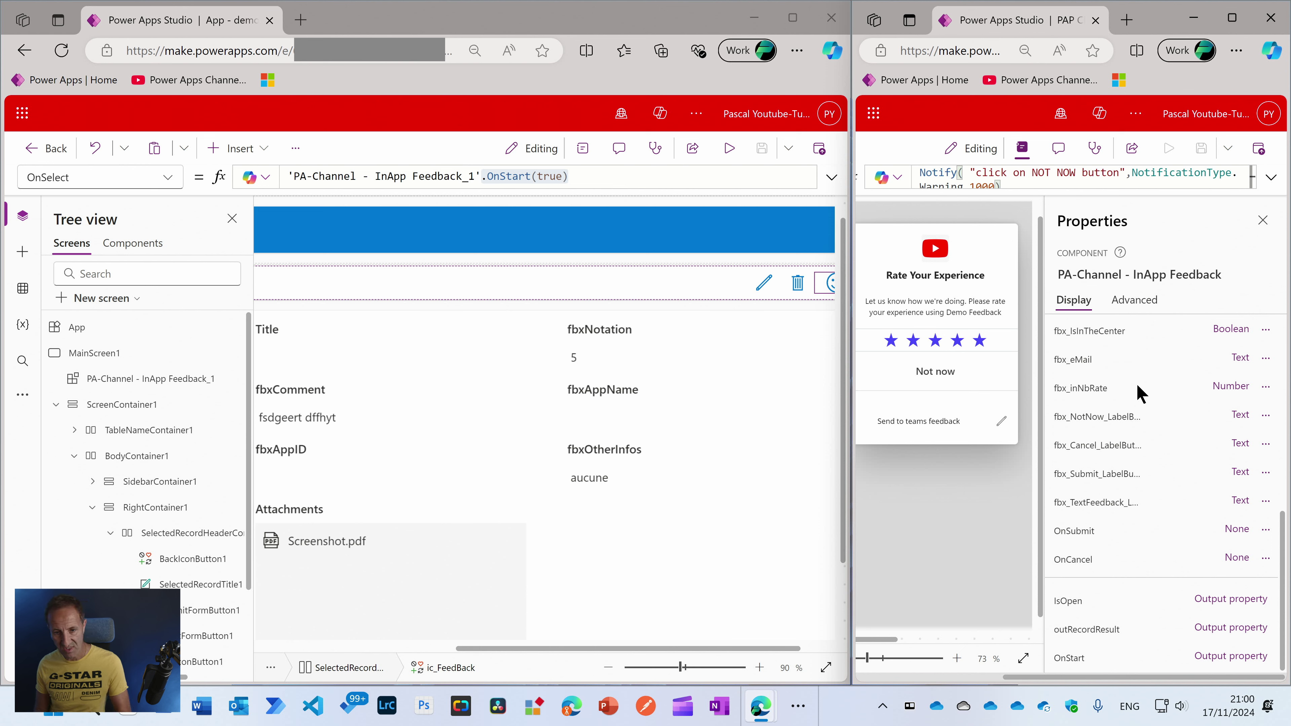
pyautogui.click(1065, 658)
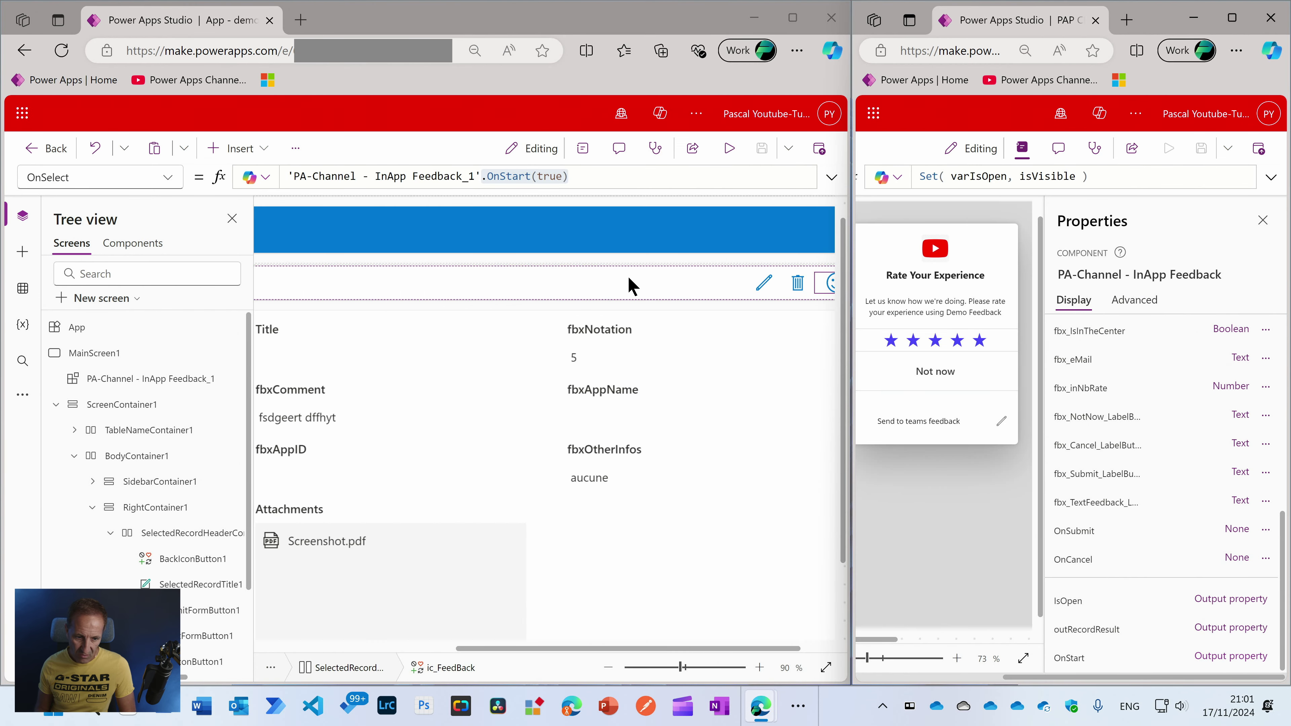
# Inspect the Visible formula of the PA-Channel - InApp Feedback_1 instance on MainScreen1, noting its IsOpen reference.
pyautogui.click(130, 387)
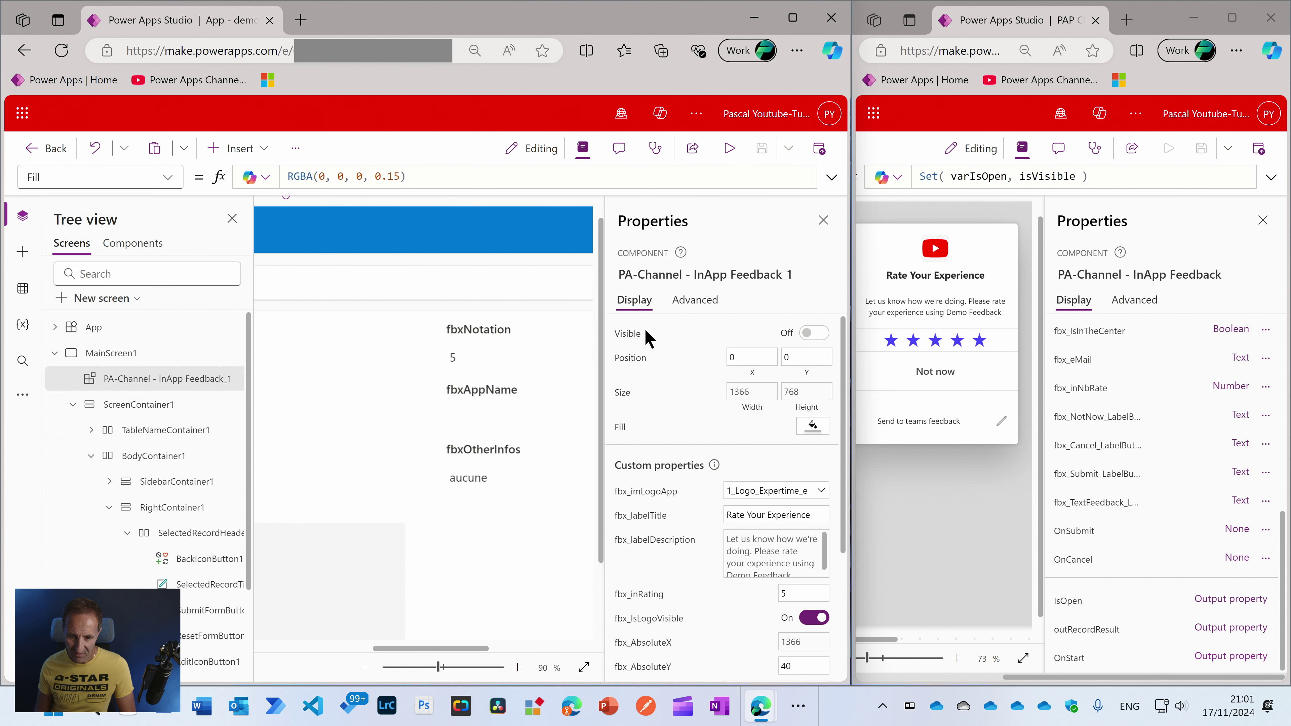
pyautogui.click(628, 333)
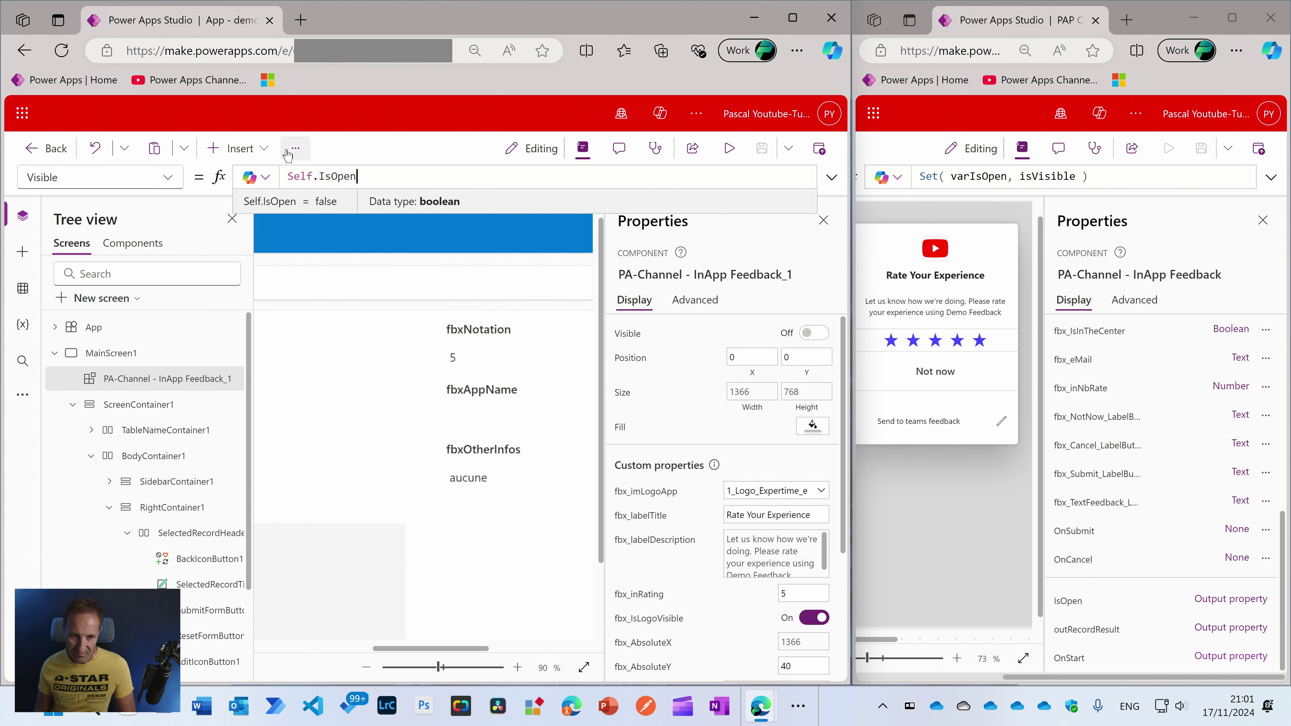
pyautogui.moveTo(312, 176); pyautogui.dragTo(286, 176)
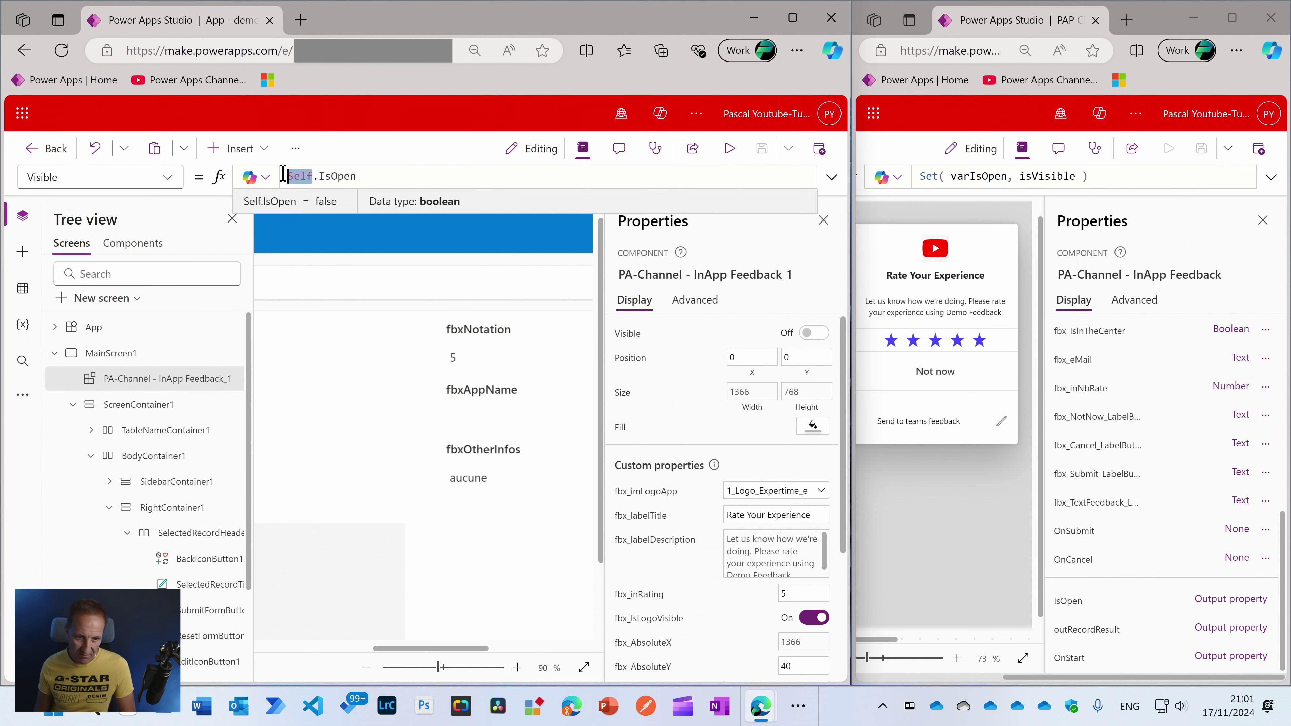
pyautogui.doubleClick(337, 176)
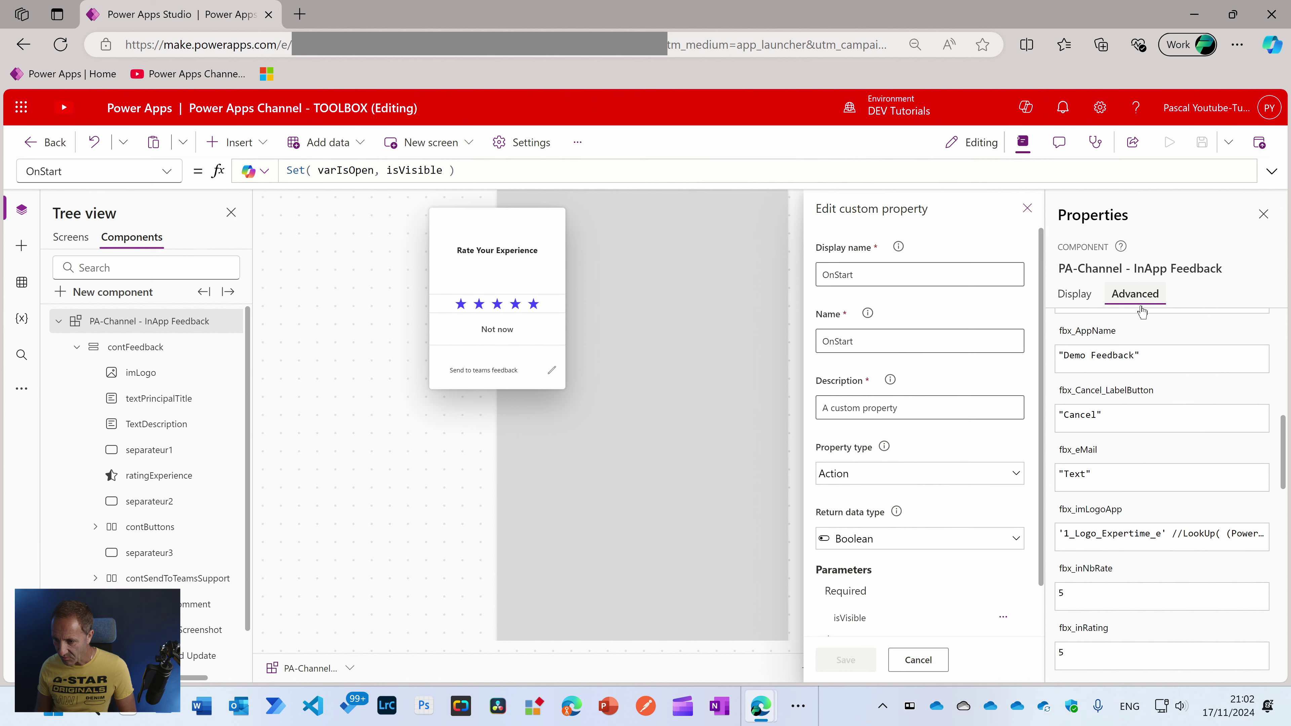
# Review the source component's OnStart output formula among its advanced properties, focusing on the varIsOpen variable.
pyautogui.click(1134, 294)
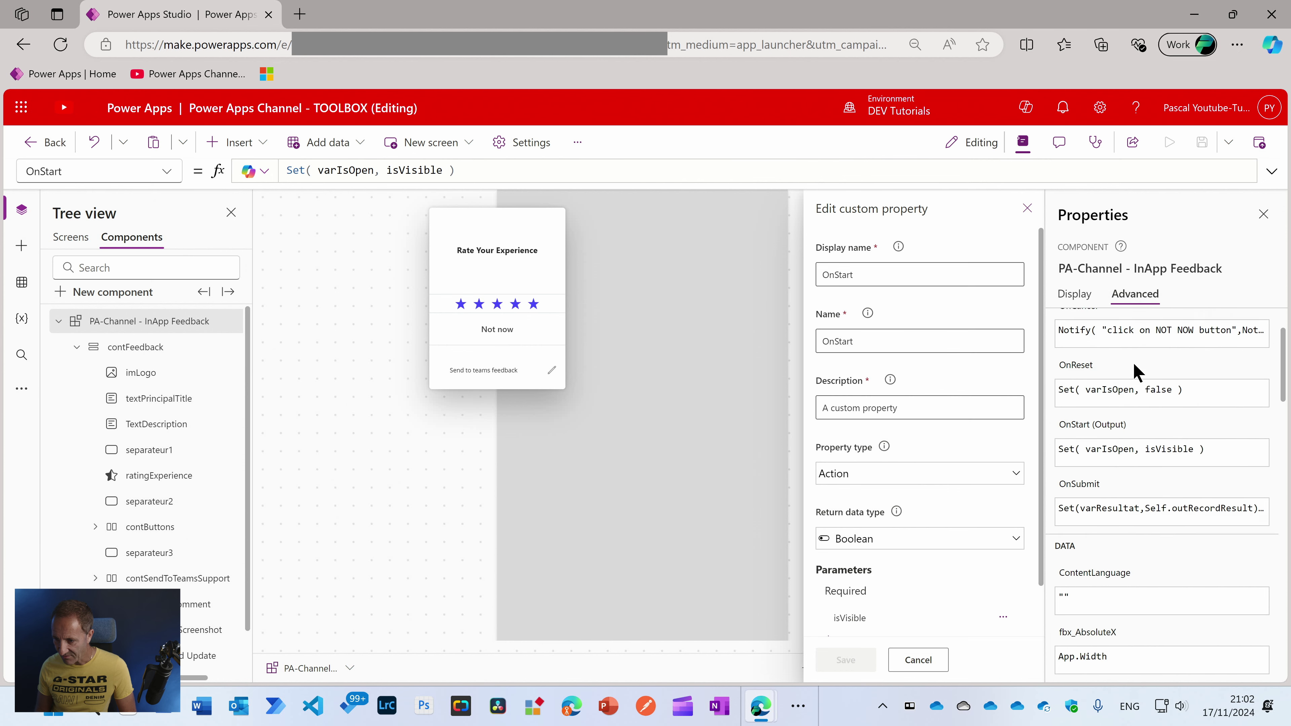
pyautogui.scroll(-2, 1074, 389)
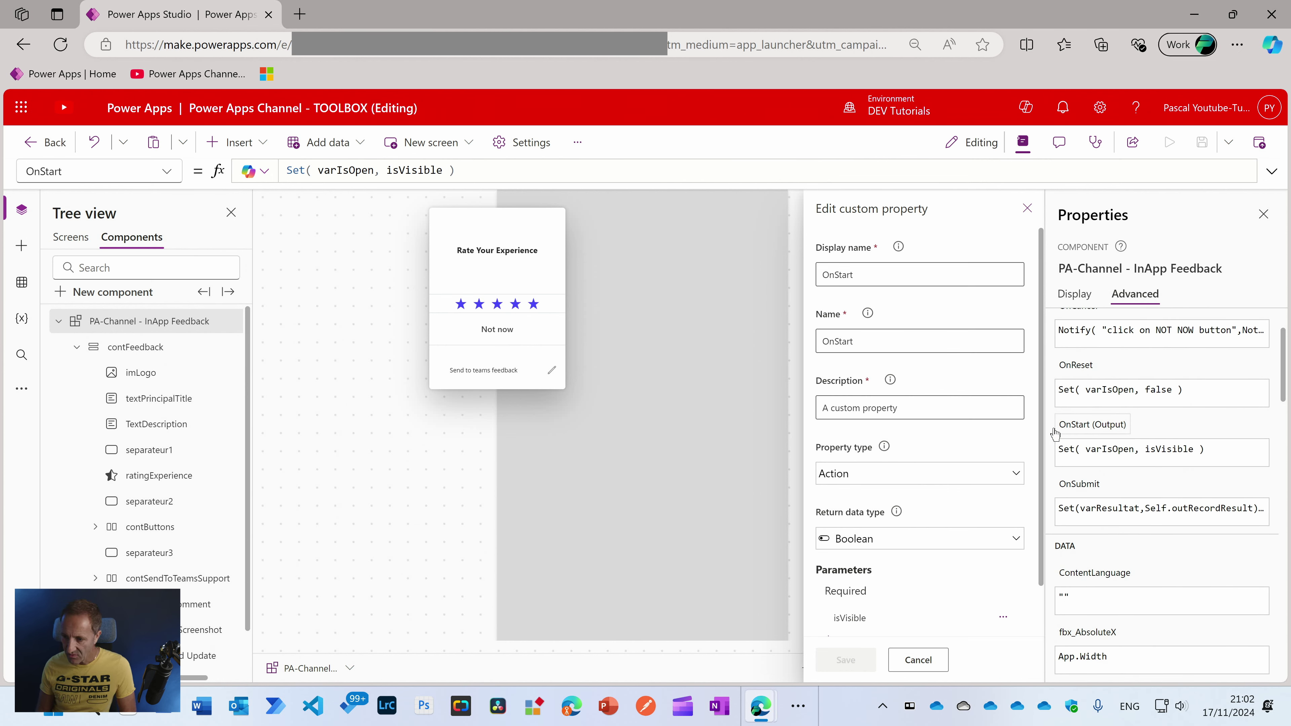
pyautogui.click(1081, 431)
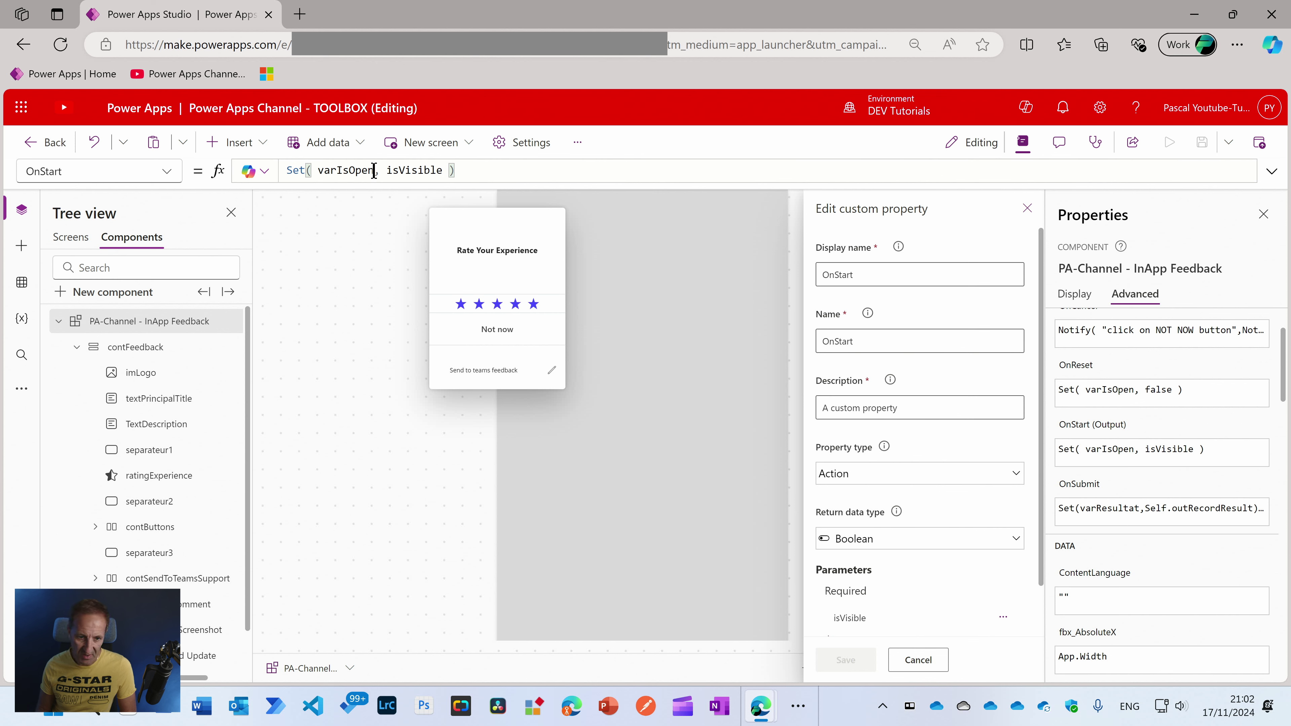
pyautogui.moveTo(375, 170); pyautogui.dragTo(318, 170)
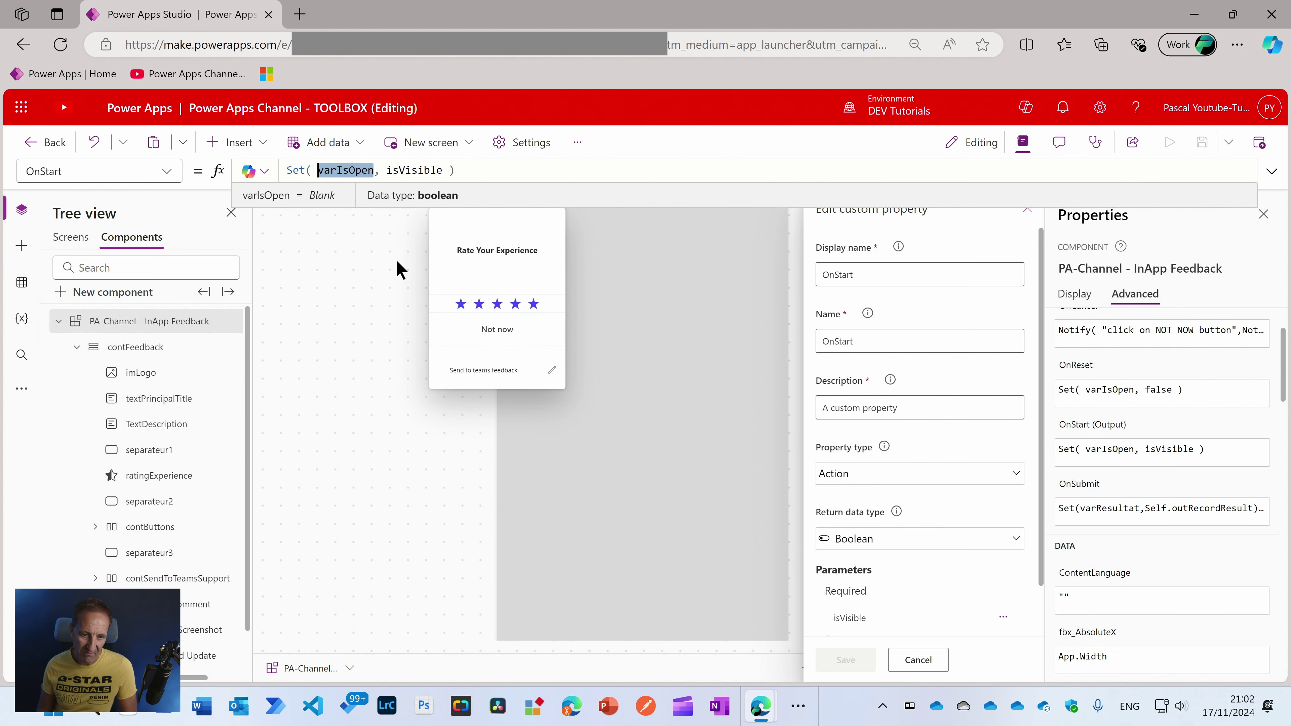
# Inspect the component's IsOpen output property, including its custom property definition and its formula.
pyautogui.click(1038, 600)
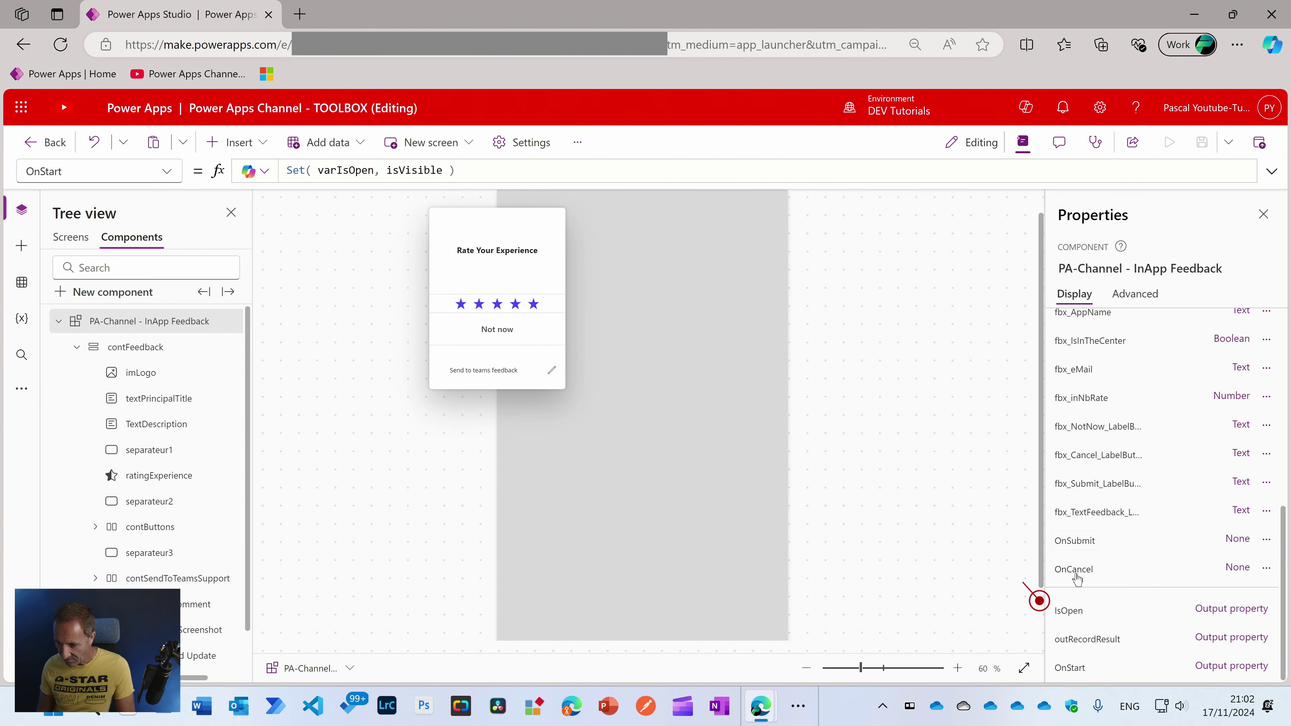
pyautogui.click(1069, 611)
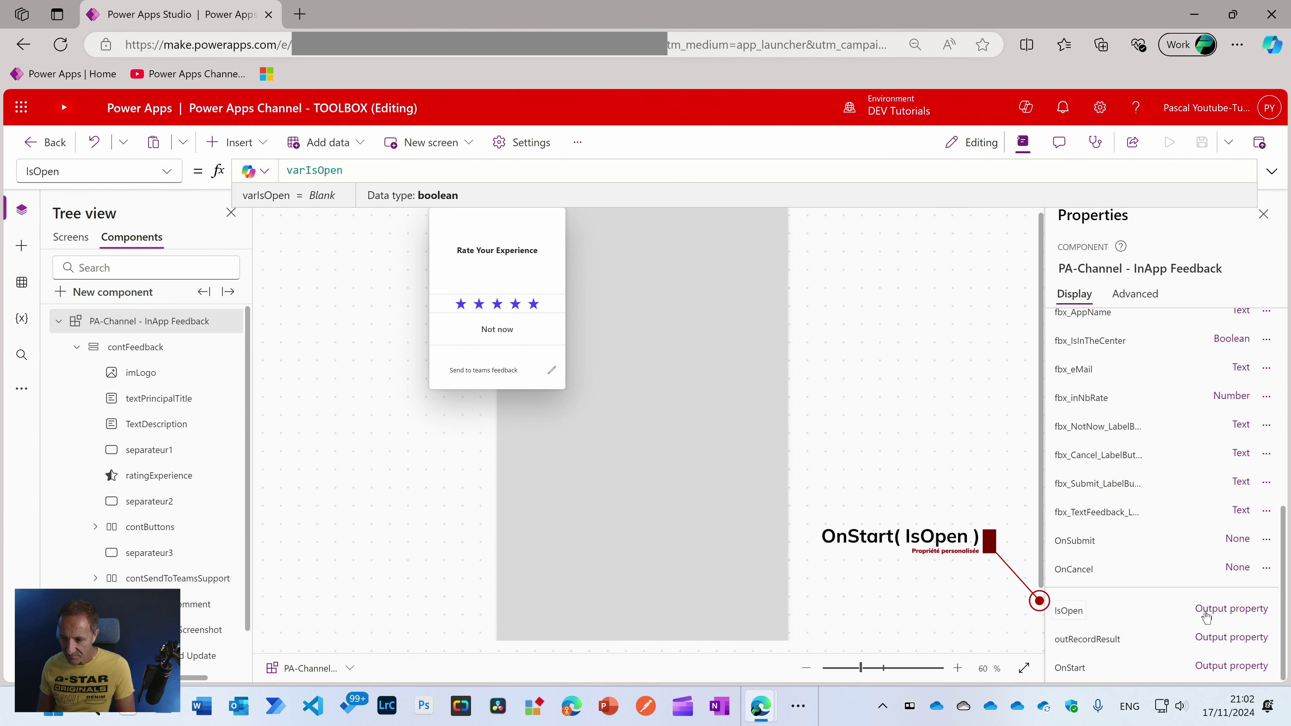
pyautogui.click(1215, 613)
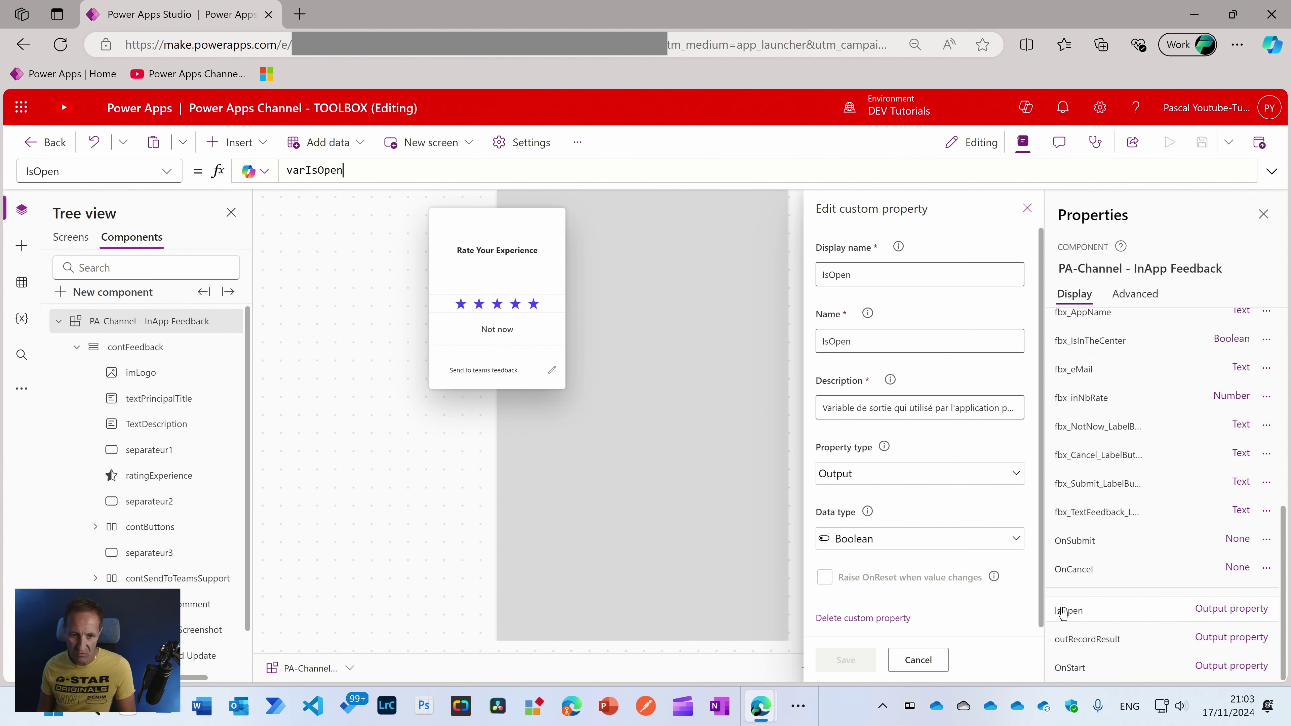
pyautogui.click(337, 172)
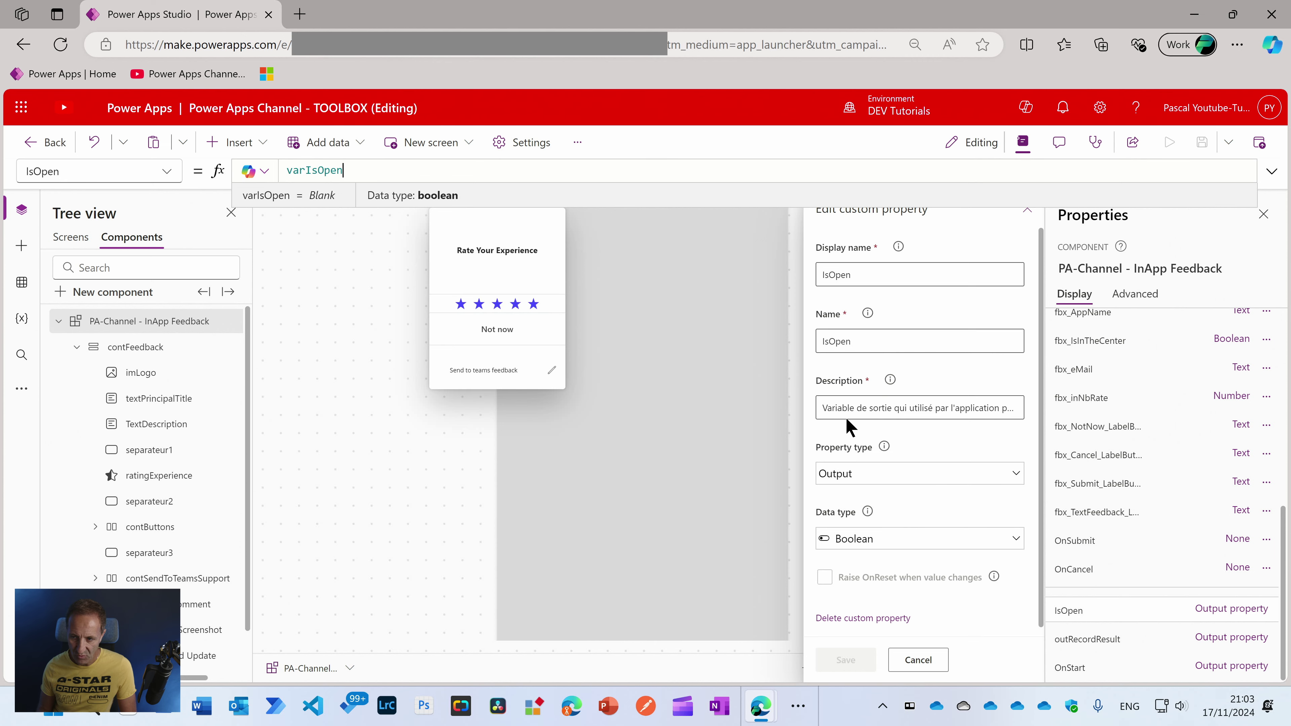
# Return to the demo app beside the component and review the OnStart call in the smile icon's OnSelect formula.
pyautogui.click(1194, 14)
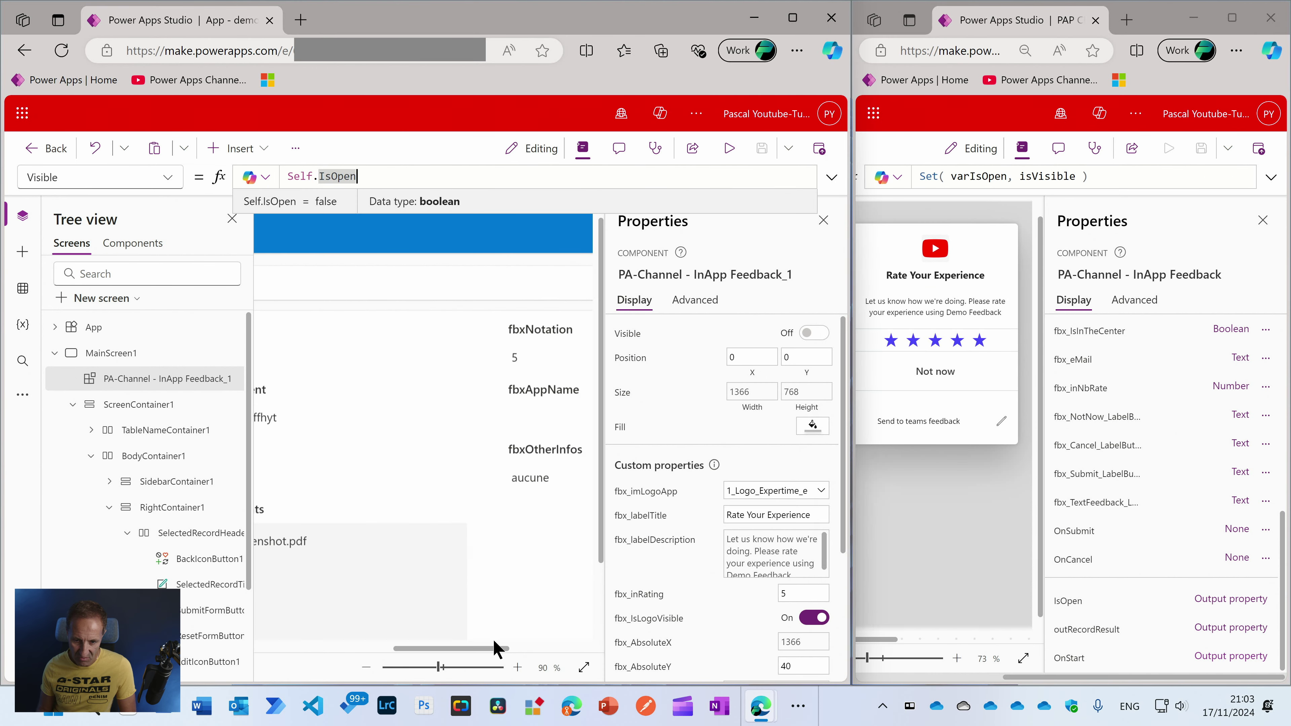
pyautogui.moveTo(522, 647); pyautogui.dragTo(595, 653)
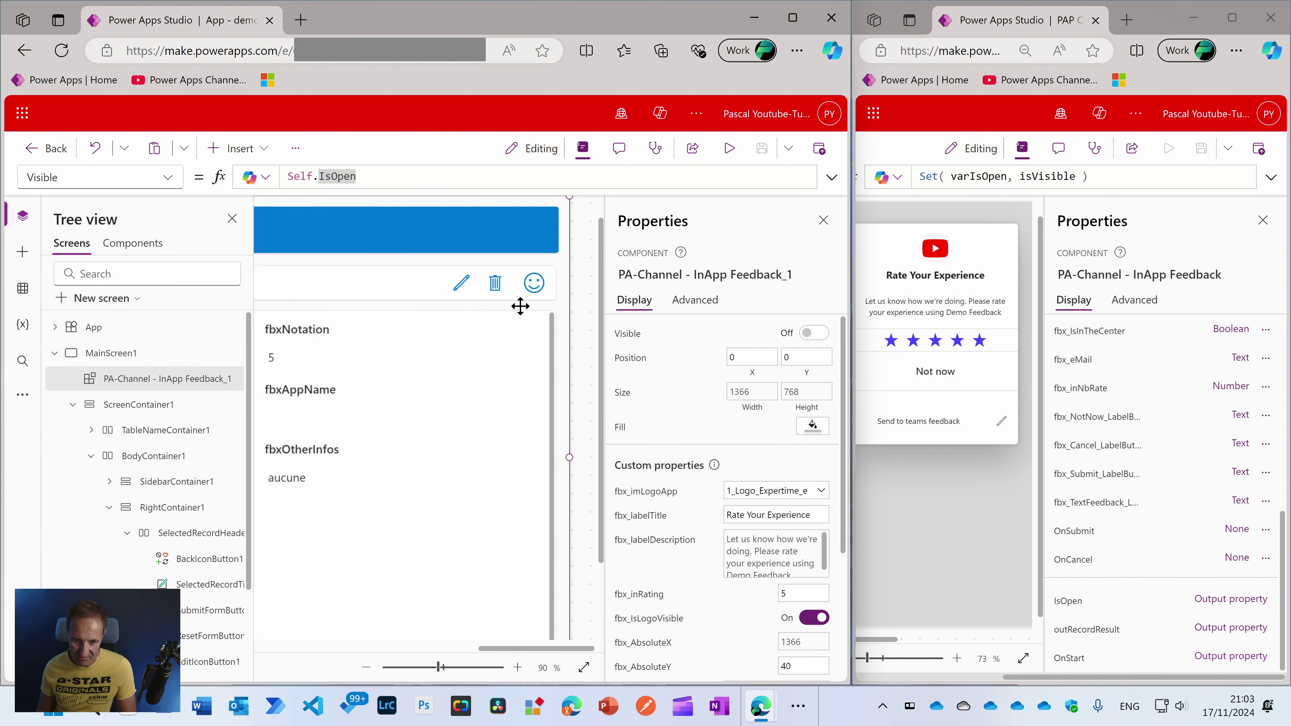
pyautogui.click(588, 328)
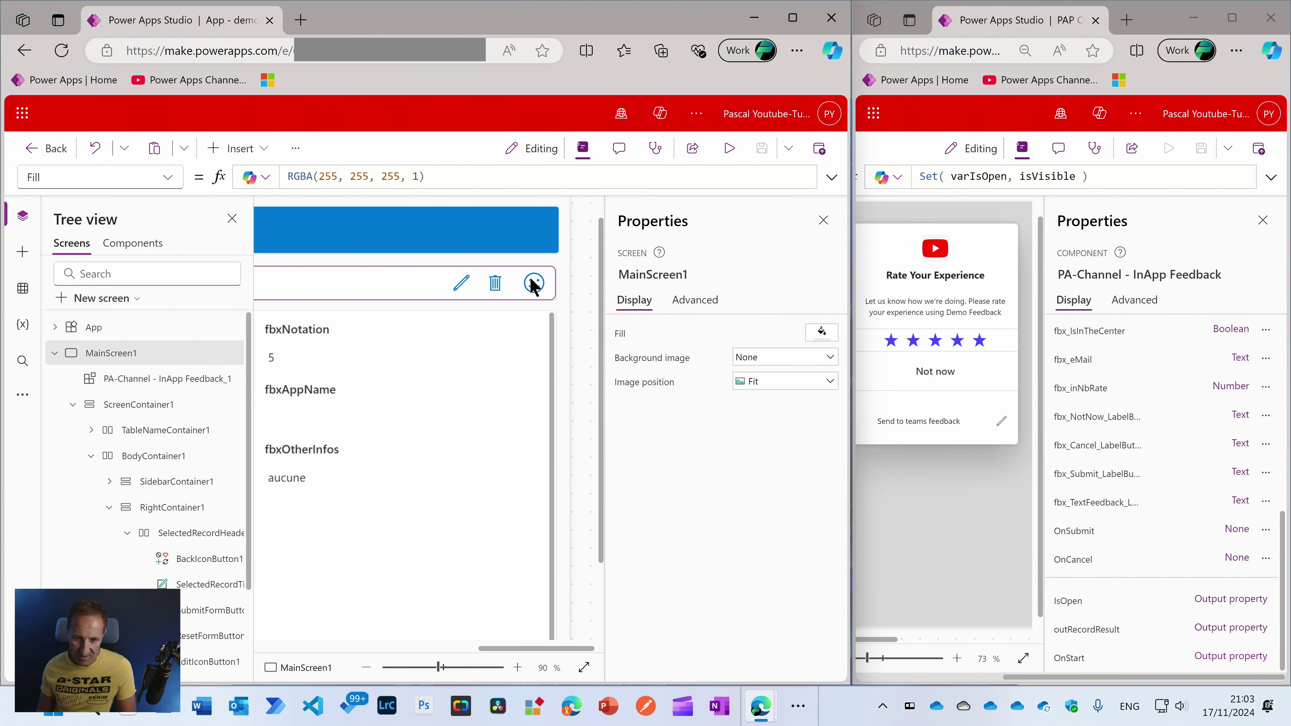
pyautogui.click(534, 283)
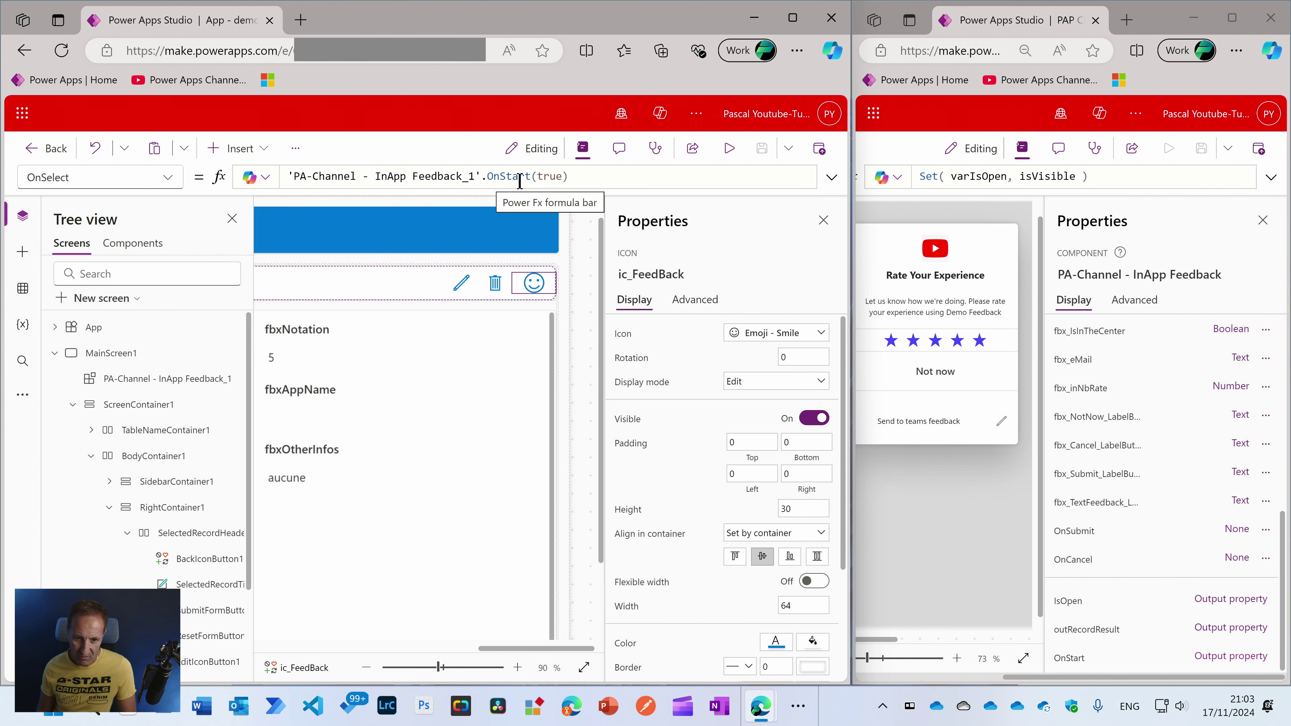
pyautogui.moveTo(537, 177); pyautogui.dragTo(492, 177)
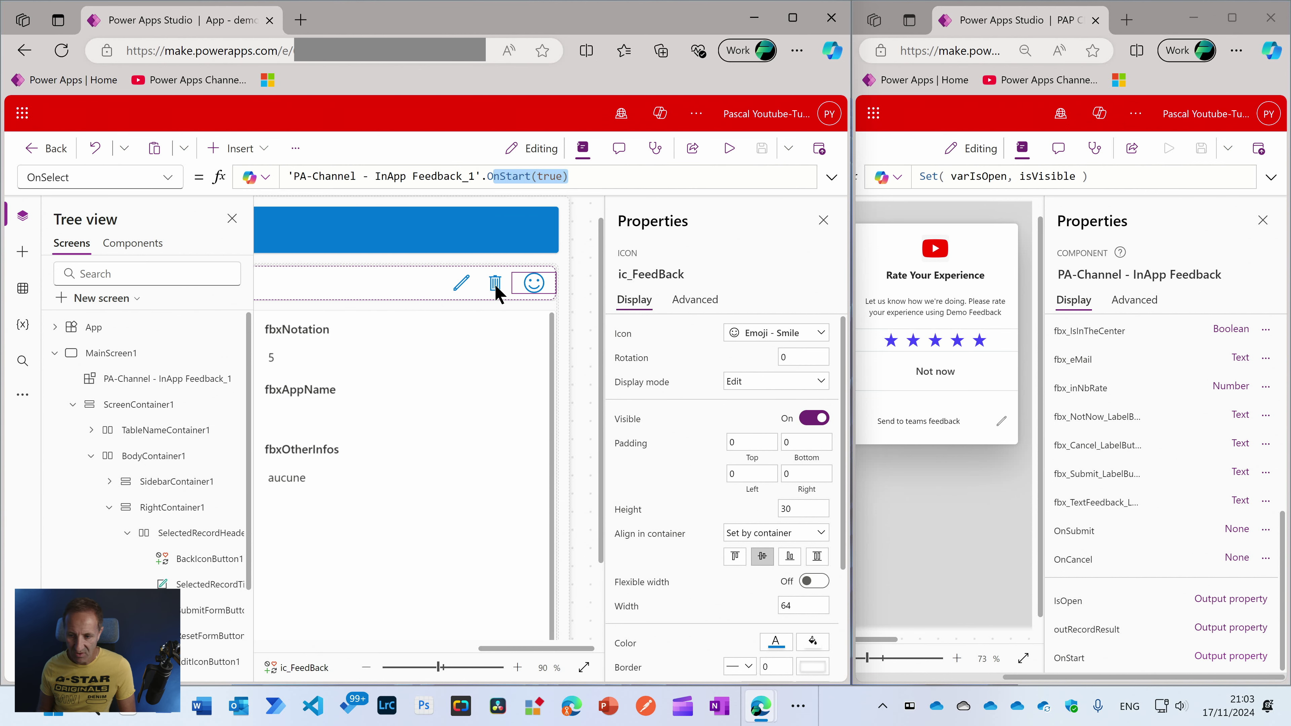
# Inspect the OnSelect formula of the component's btNotNow button, focusing on the part that resets varIsOpen.
pyautogui.click(935, 371)
pyautogui.press('super+Up')
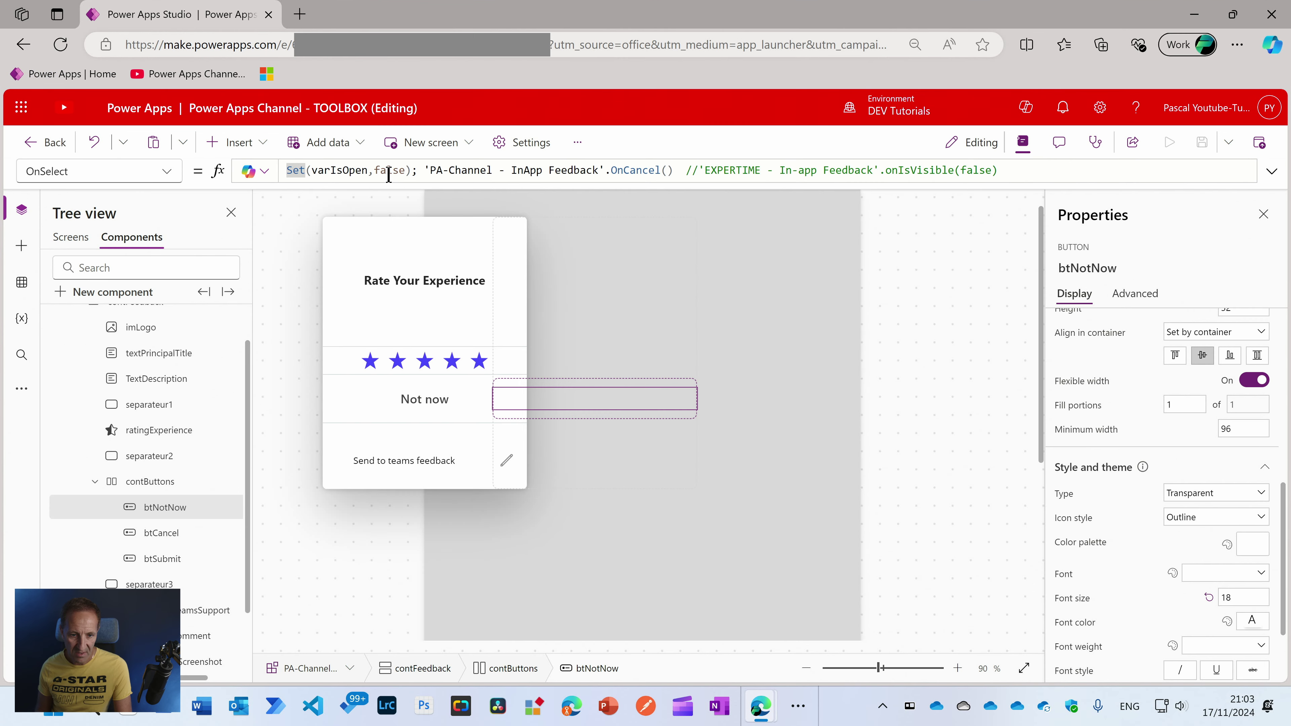
pyautogui.moveTo(412, 169); pyautogui.dragTo(309, 170)
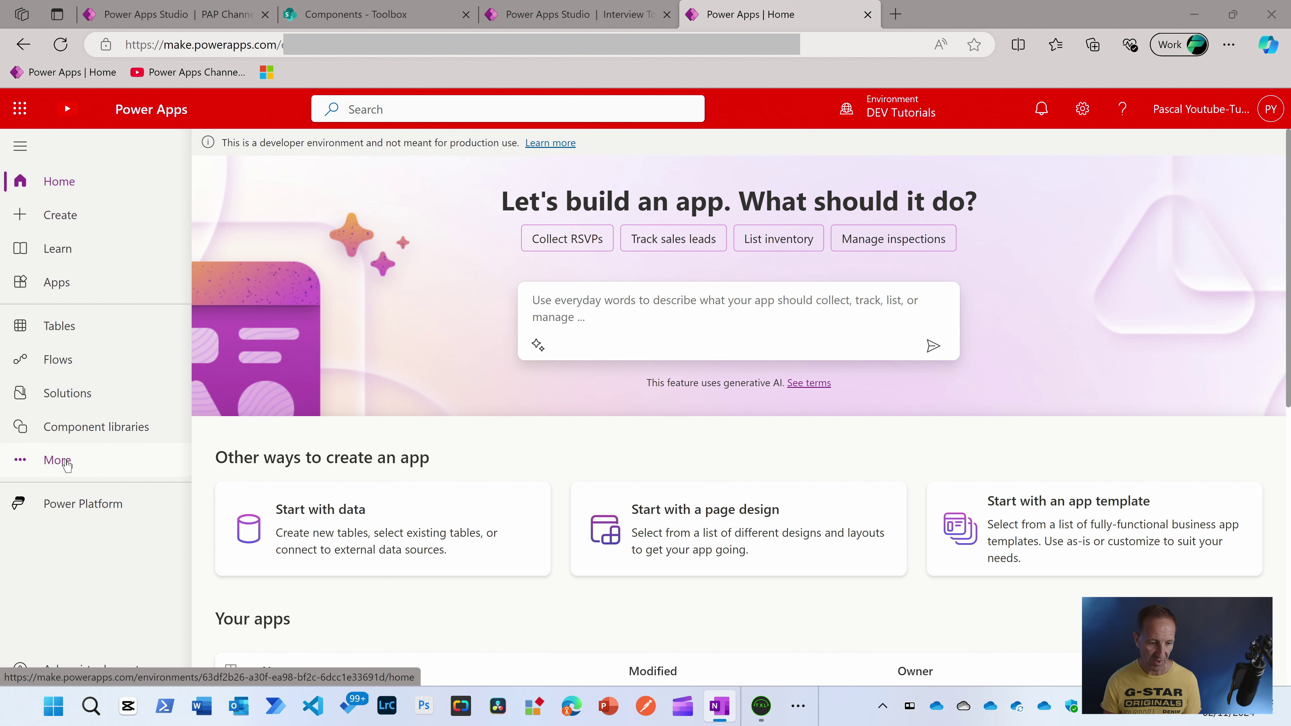
# Browse the full catalogue of Power Apps features for the entry on component libraries.
pyautogui.click(57, 460)
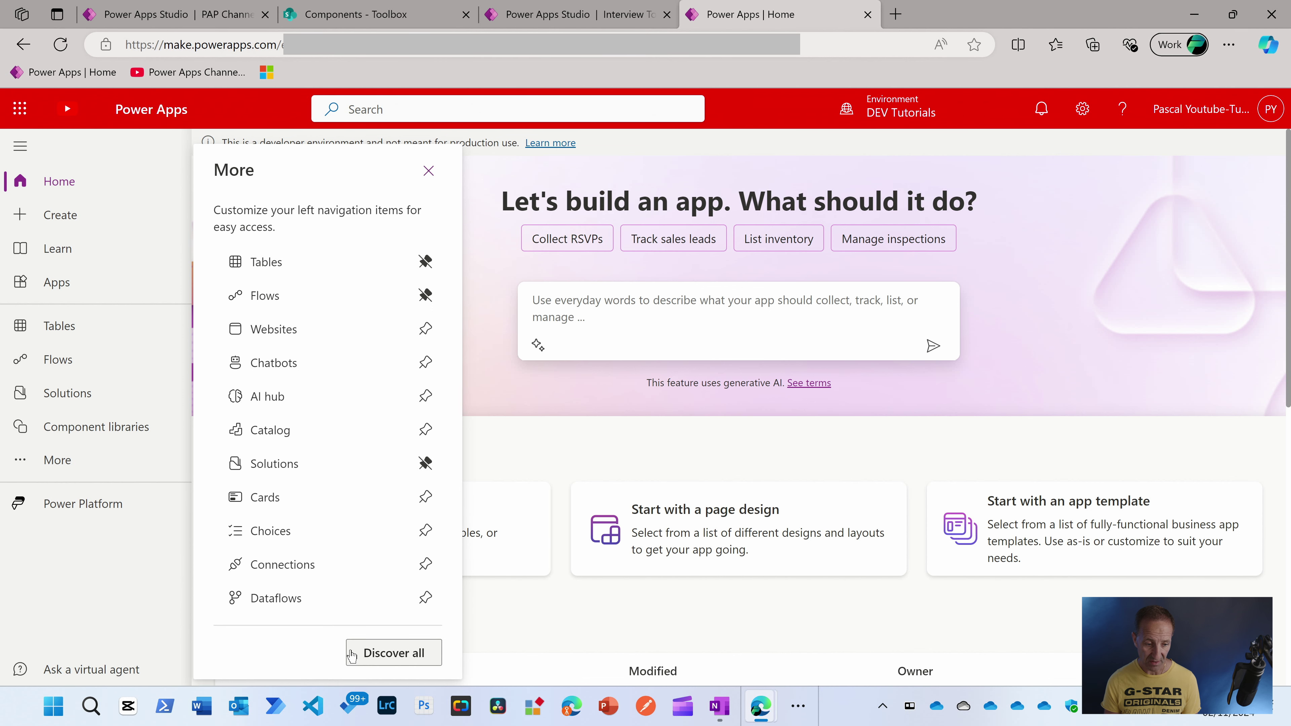
pyautogui.click(377, 656)
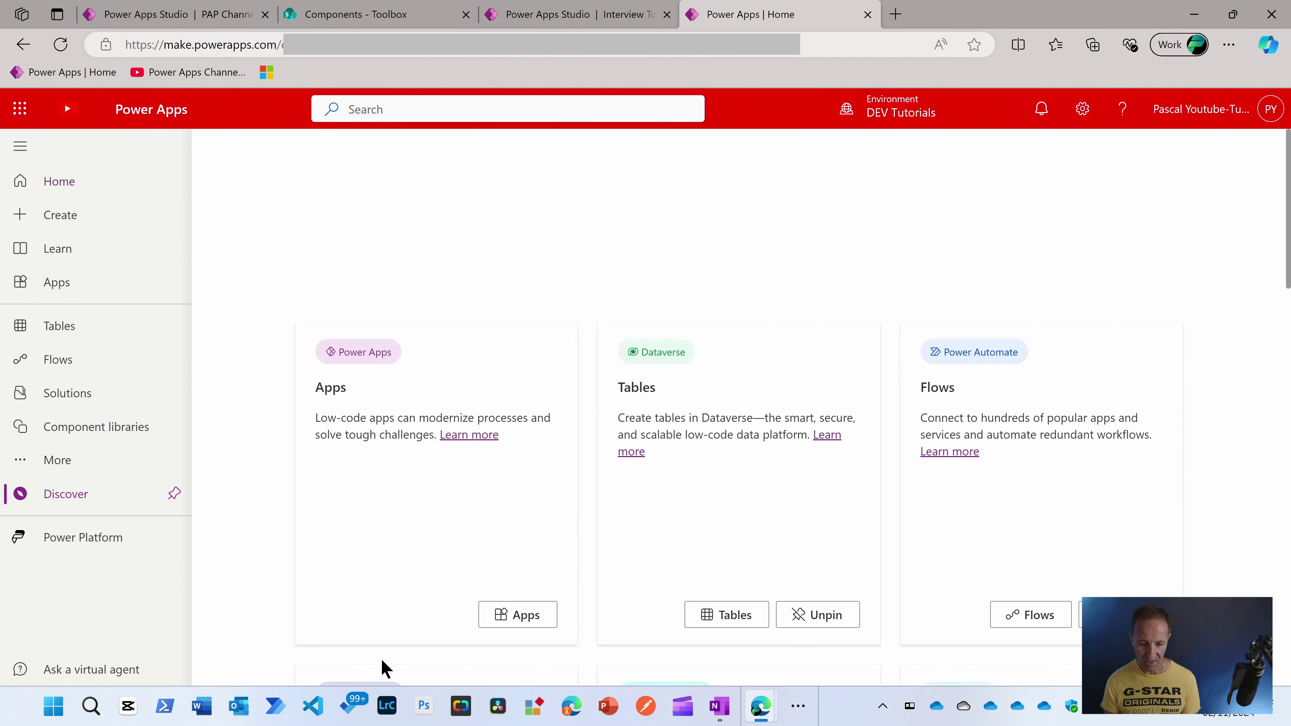
pyautogui.scroll(-10, 602, 452)
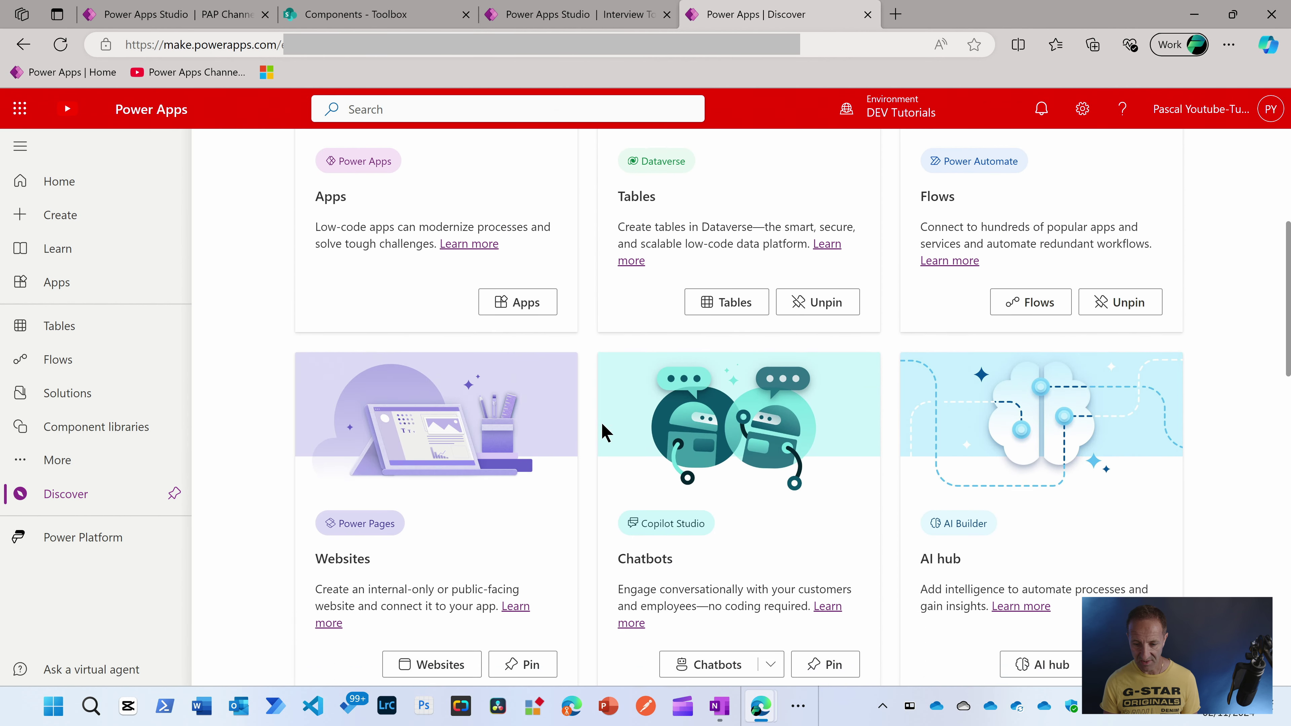
pyautogui.scroll(-2, 602, 430)
# Create a new component library named "Power Apps Channels - Tuto".
pyautogui.click(96, 427)
pyautogui.click(294, 147)
pyautogui.write('Power Apps Channels ')
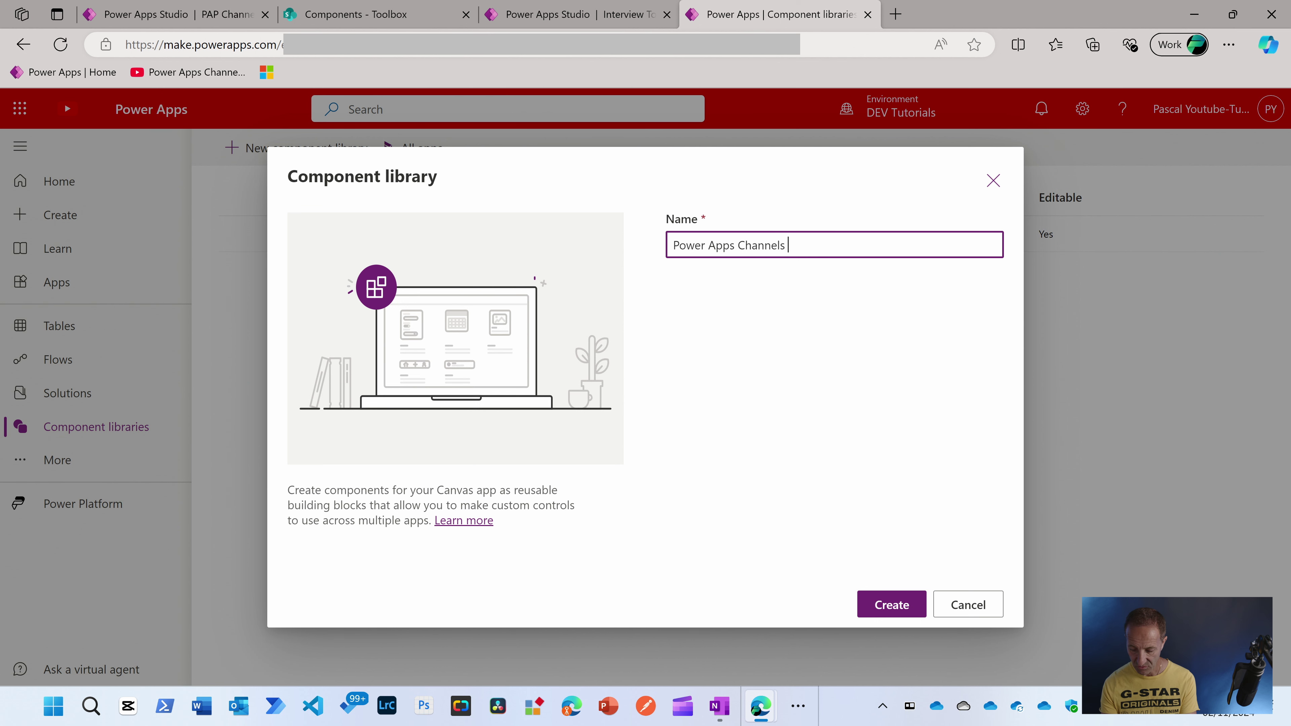
pyautogui.write('- Tuto')
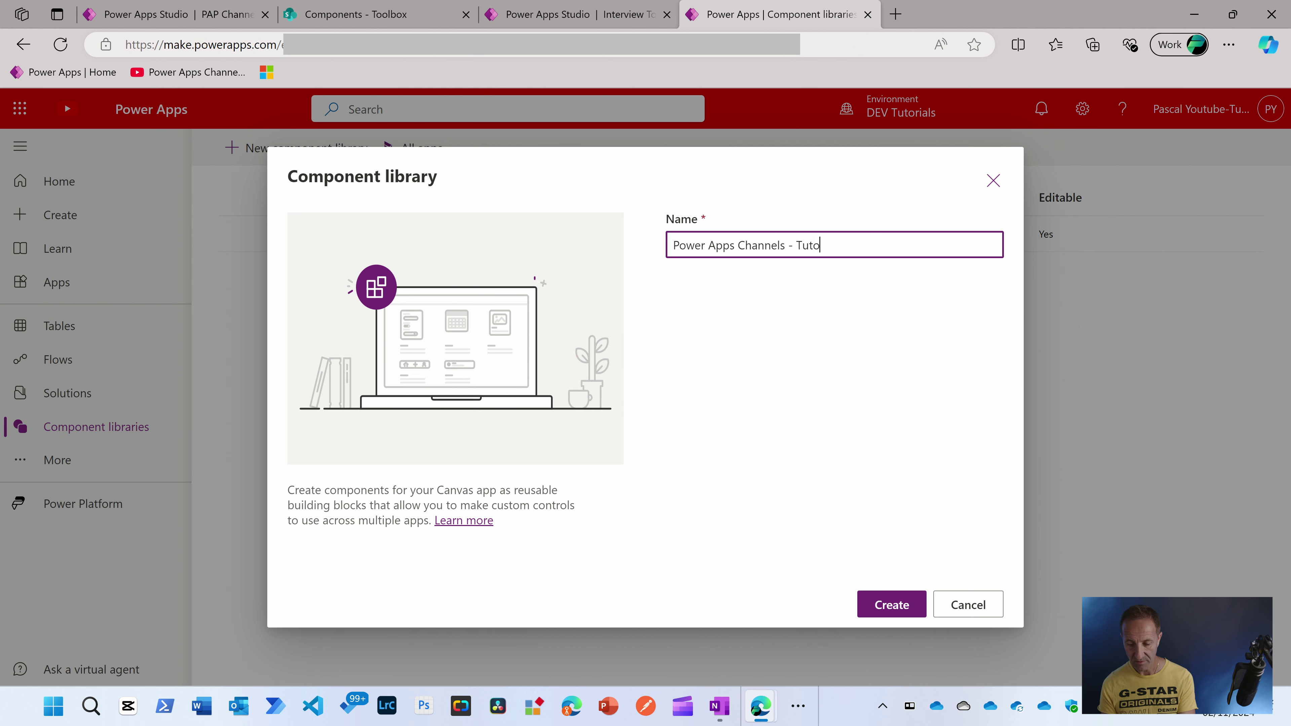
pyautogui.click(893, 605)
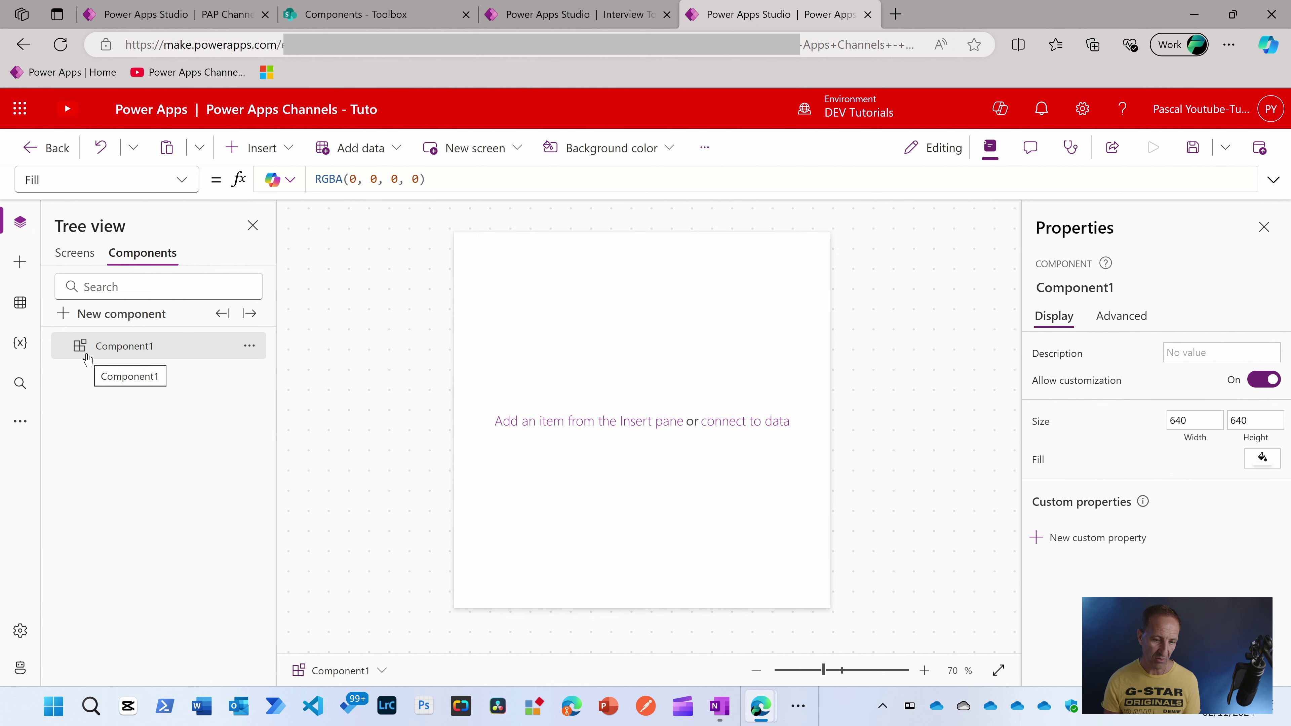
# Import the PA-Channel - InApp Feedback component into the new library and check the library's screens and components.
pyautogui.click(222, 315)
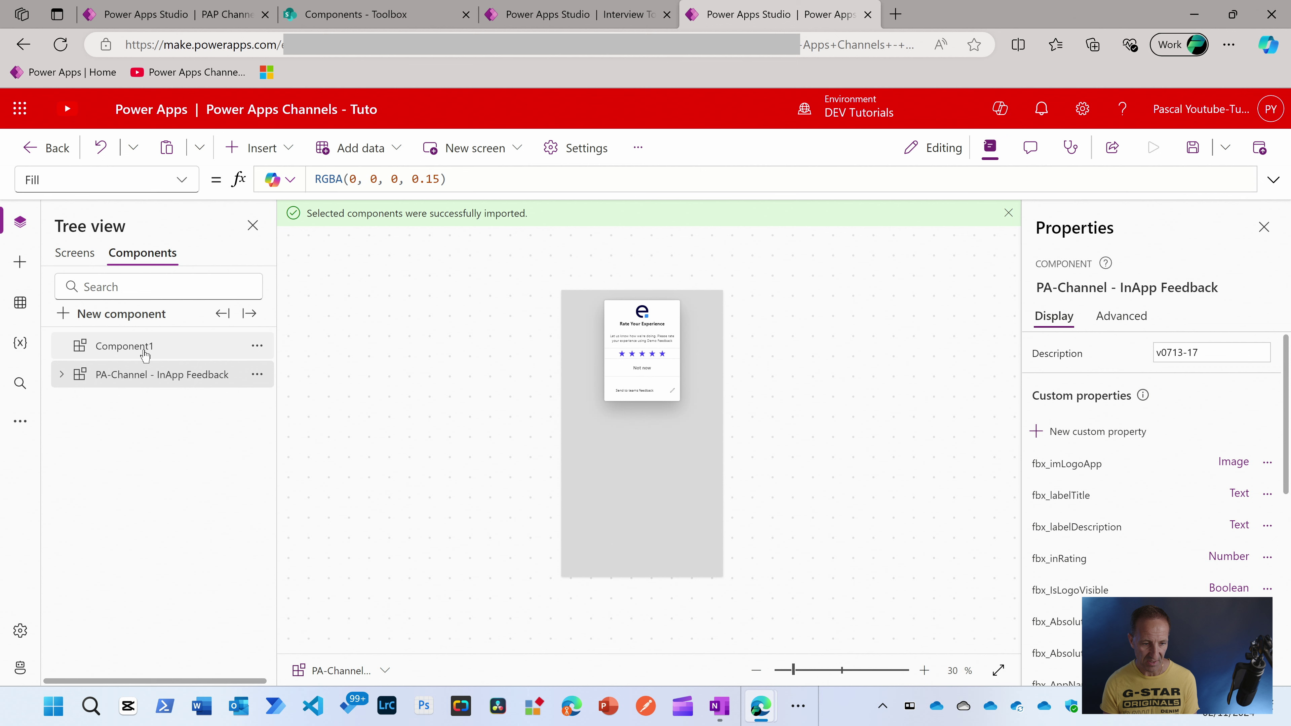
pyautogui.click(75, 253)
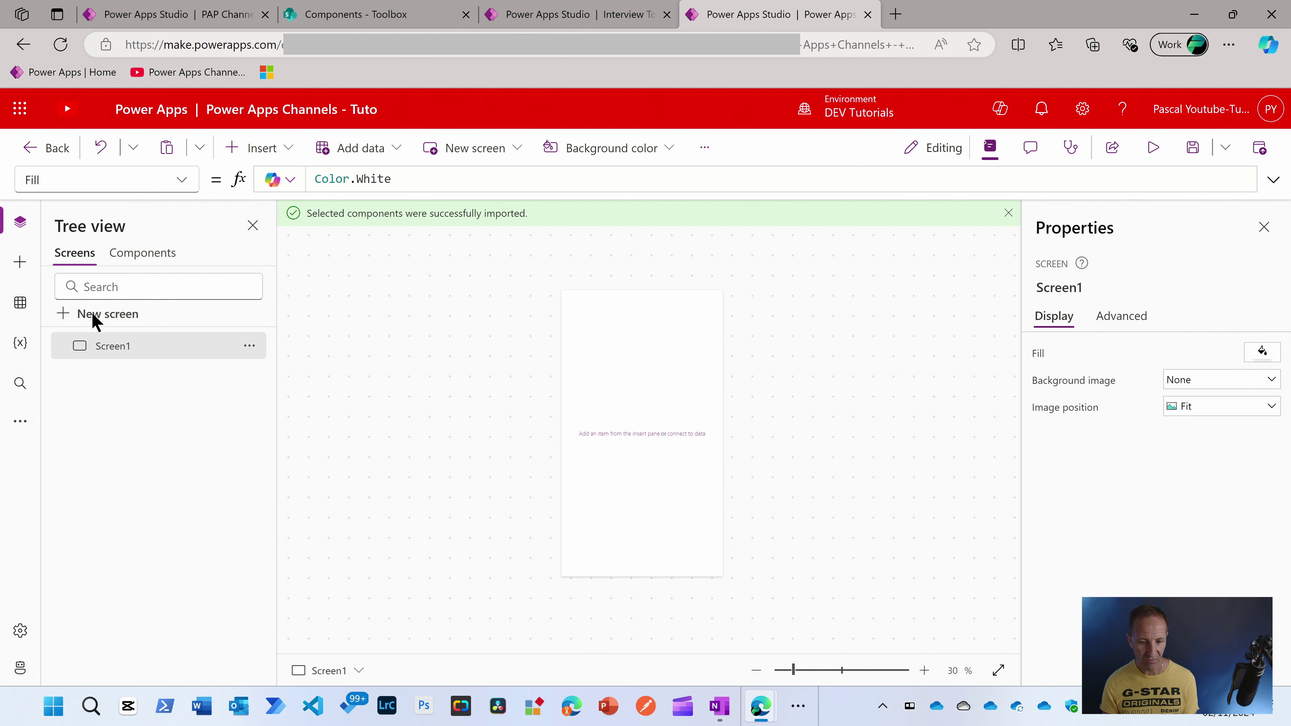
pyautogui.click(131, 252)
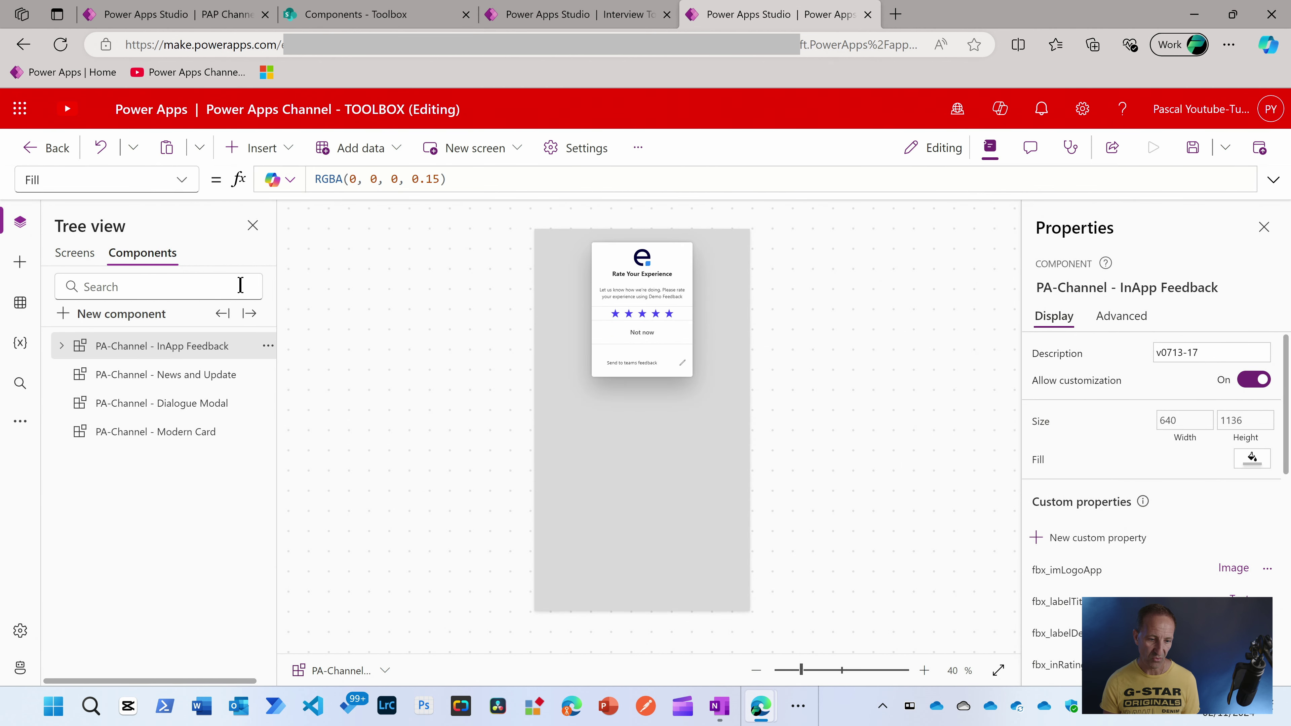
# Examine the control hierarchy of the PA-Channel - InApp Feedback component in the TOOLBOX library.
pyautogui.click(61, 346)
pyautogui.scroll(-2, 206, 605)
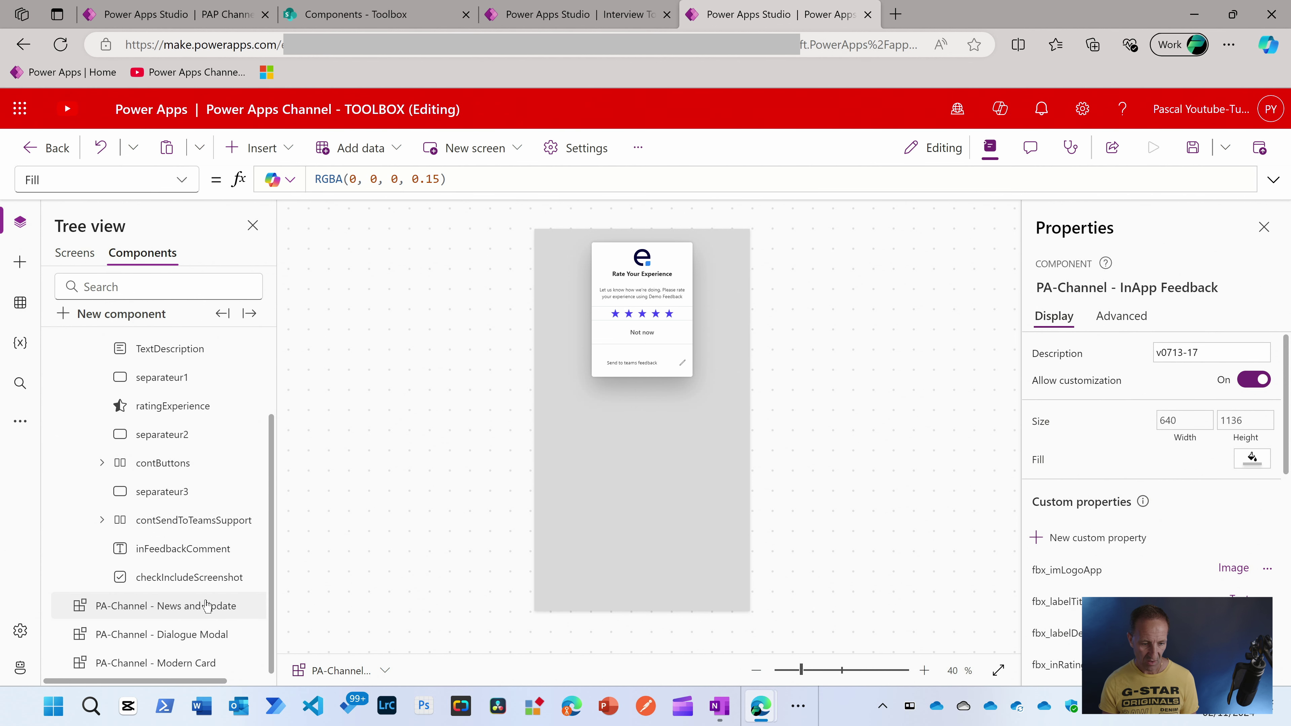
pyautogui.scroll(2, 205, 605)
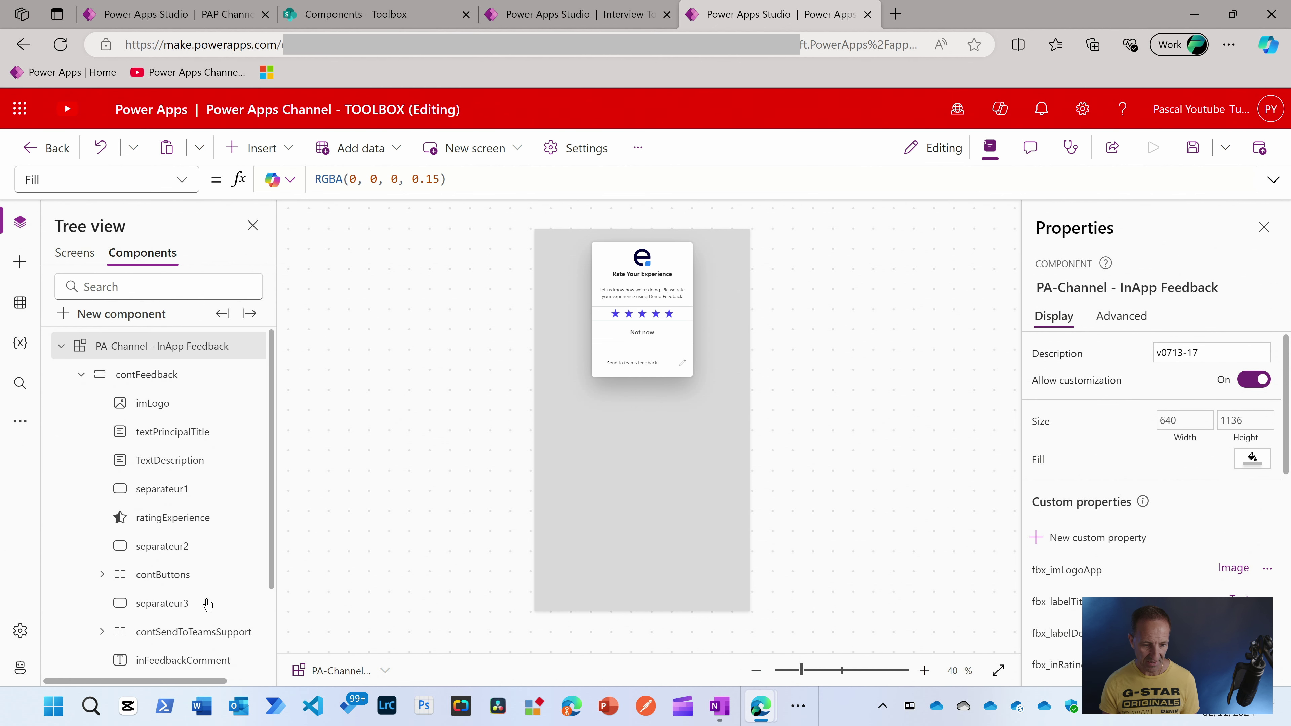
pyautogui.click(61, 348)
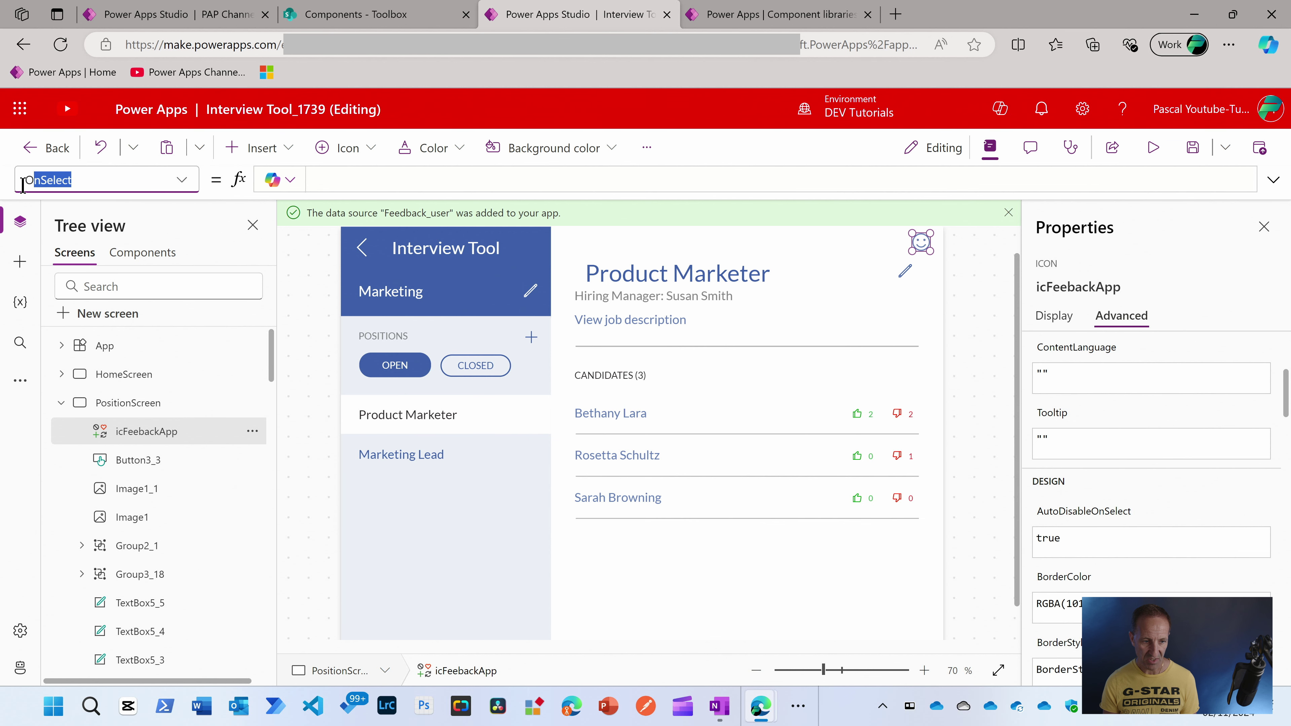
# In the Interview Tool app, set icFeebackApp's OnSelect formula to 'PA-Channel - InApp Feedback_1'.OnStart(true) and check it against the component's name.
pyautogui.moveTo(20, 179); pyautogui.dragTo(182, 179)
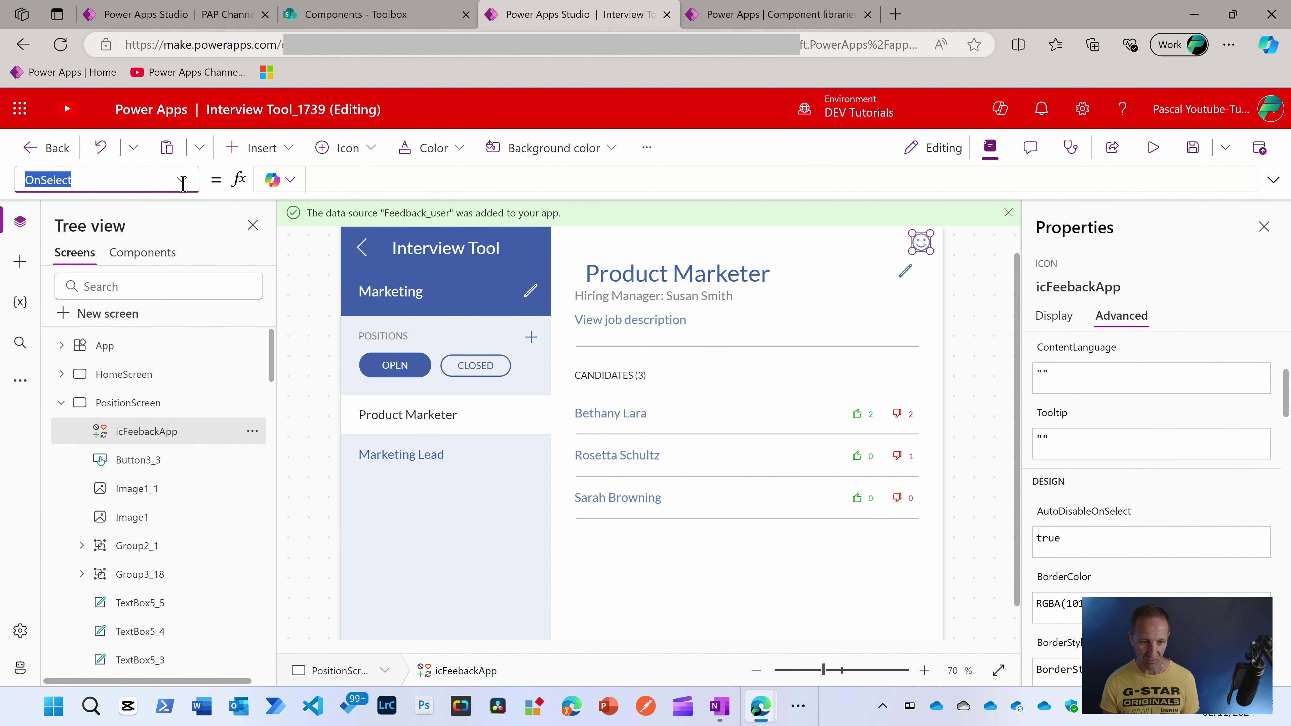
pyautogui.click(347, 179)
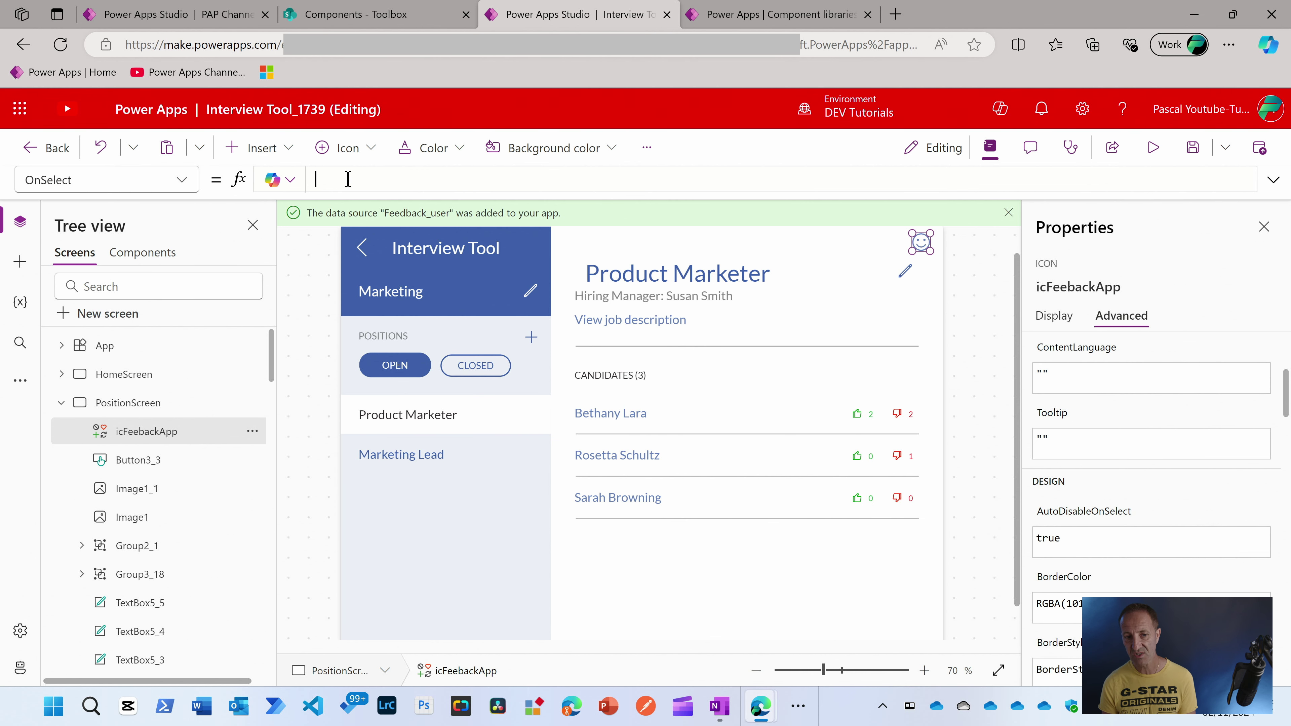
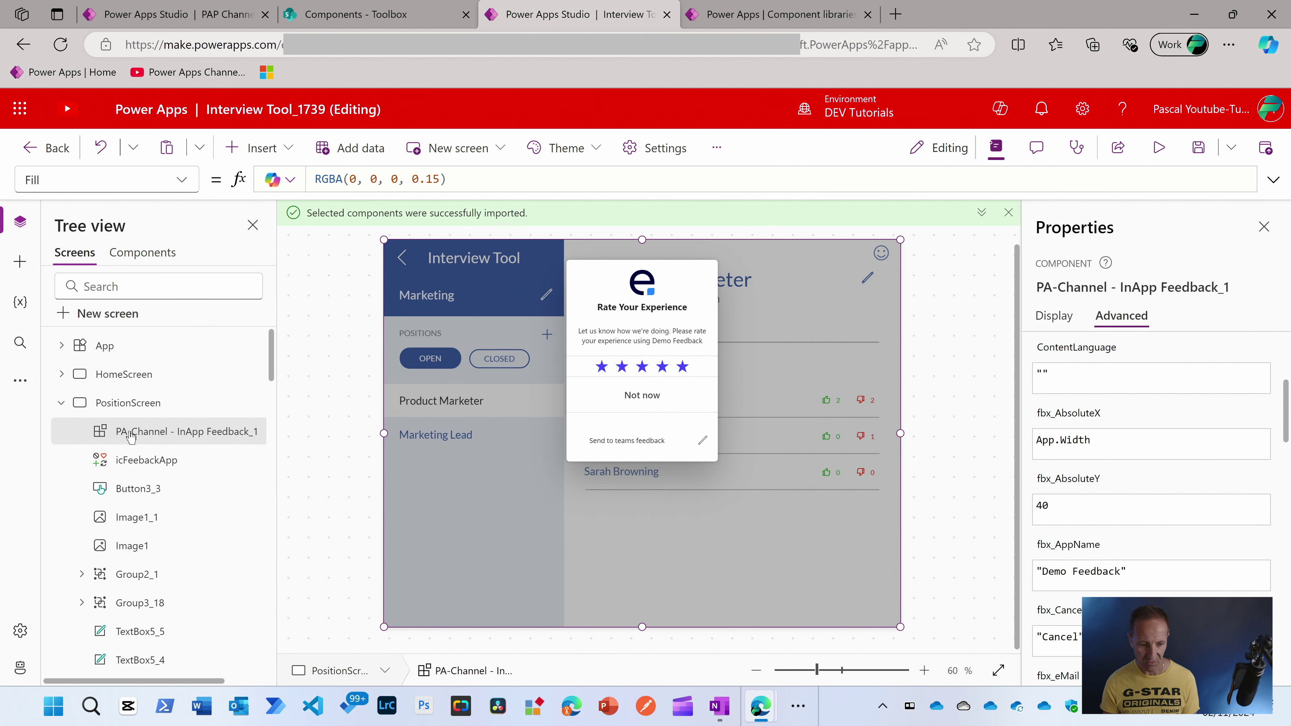
pyautogui.click(140, 464)
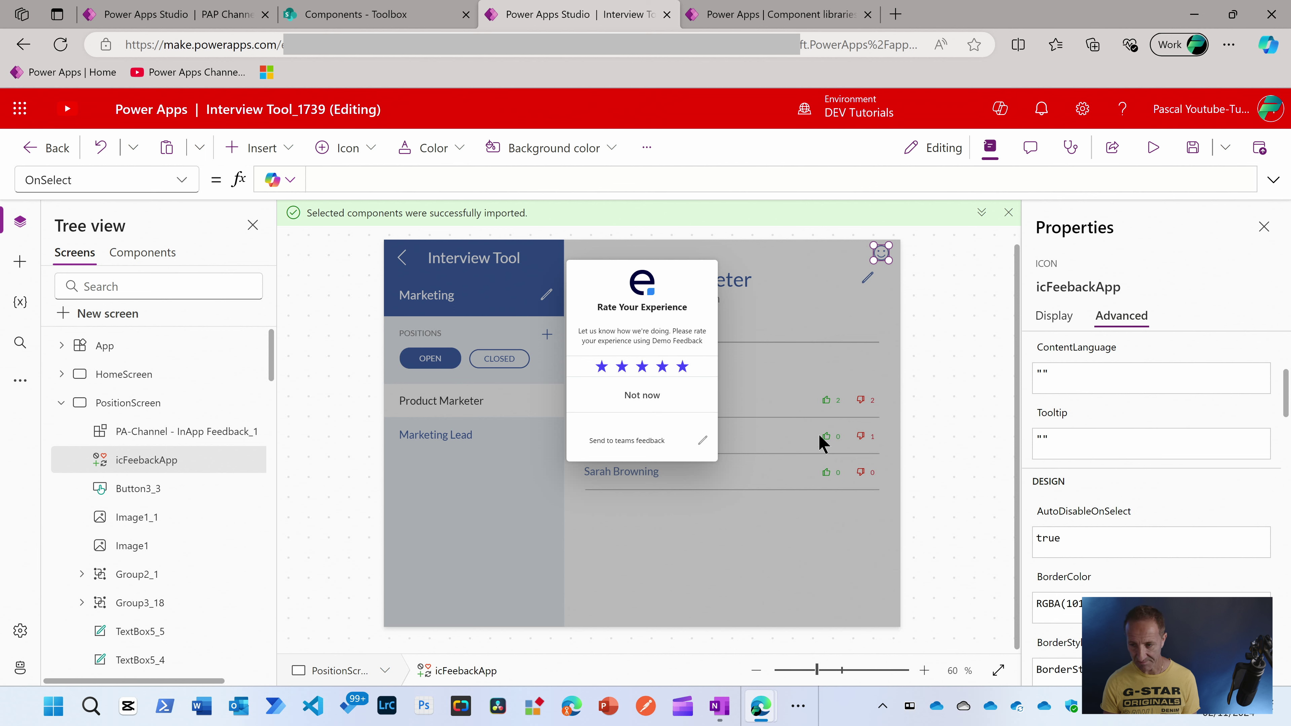
pyautogui.click(375, 178)
pyautogui.write("'PA-Channel - InApp Feedback_1'.")
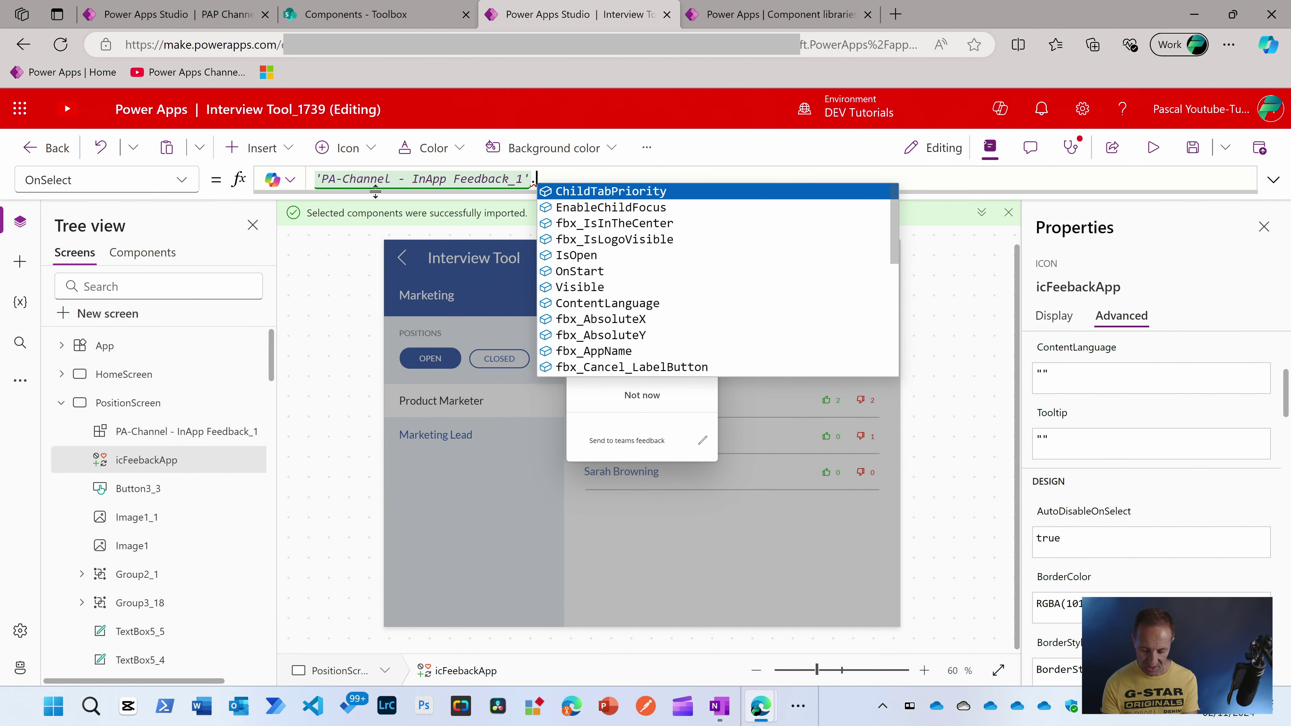
pyautogui.write('ons')
pyautogui.click(609, 191)
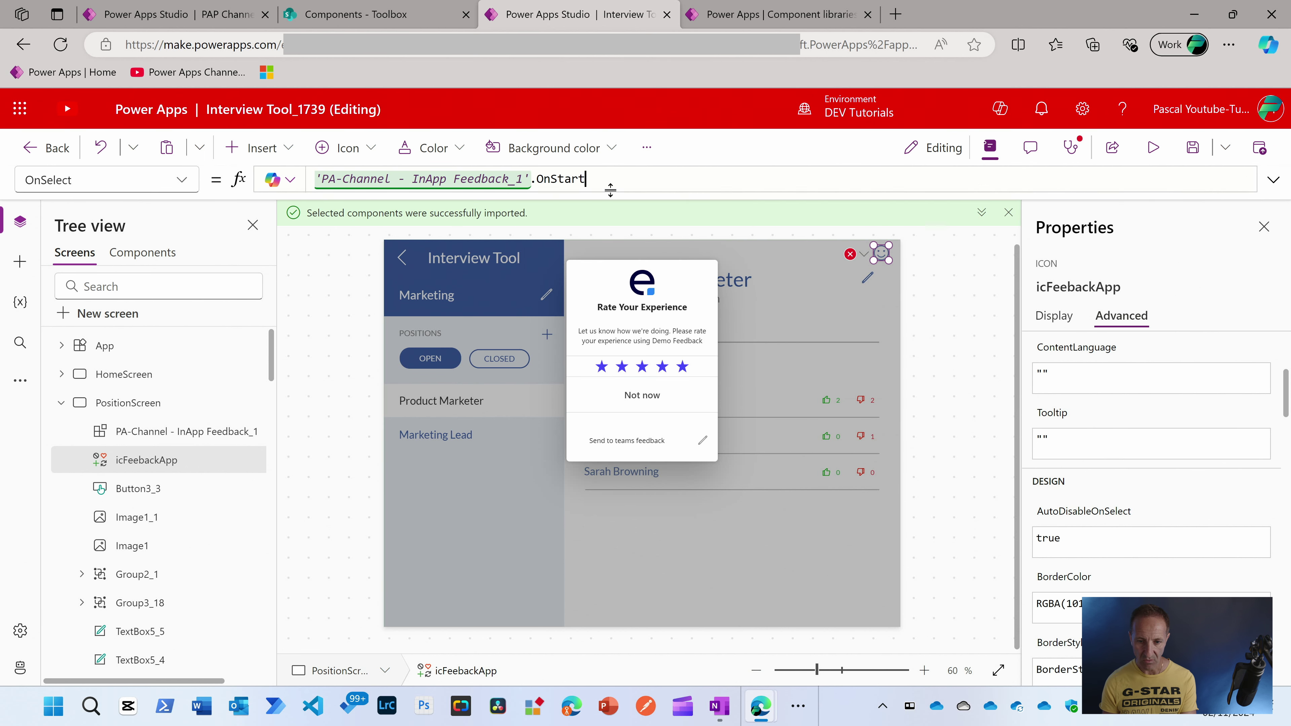
pyautogui.write('(true)')
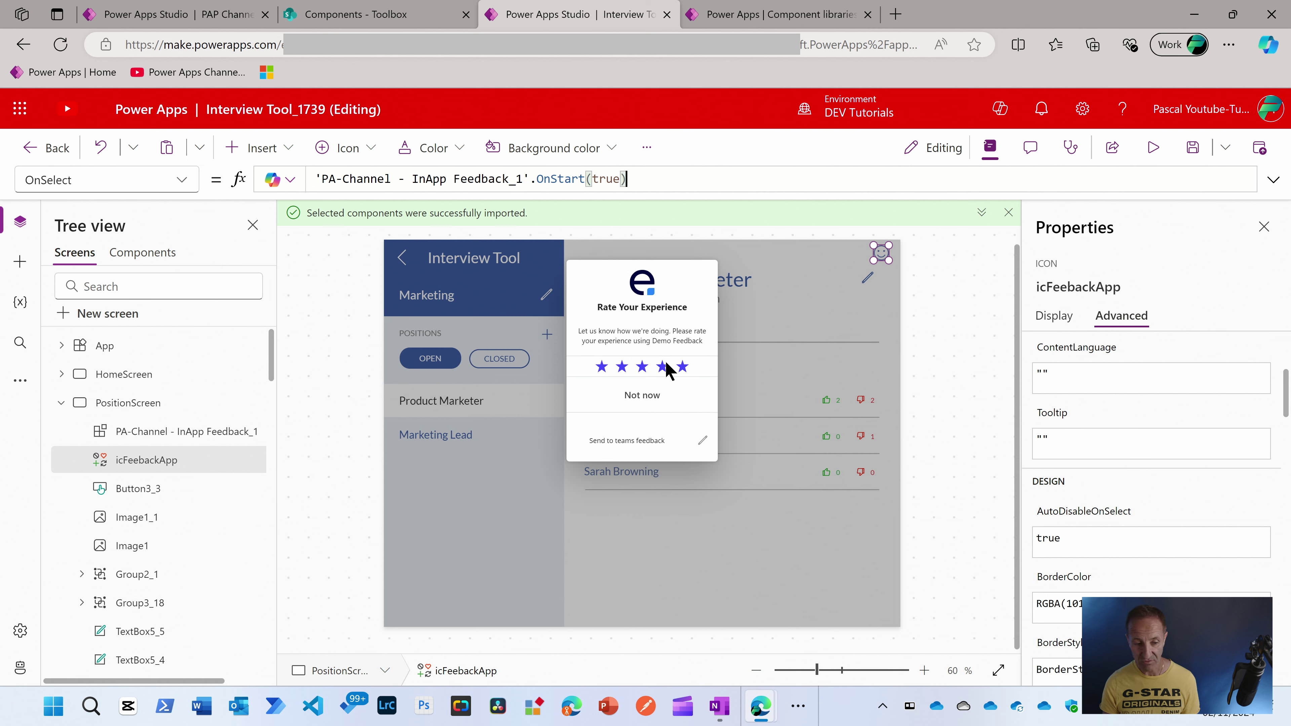
pyautogui.click(207, 434)
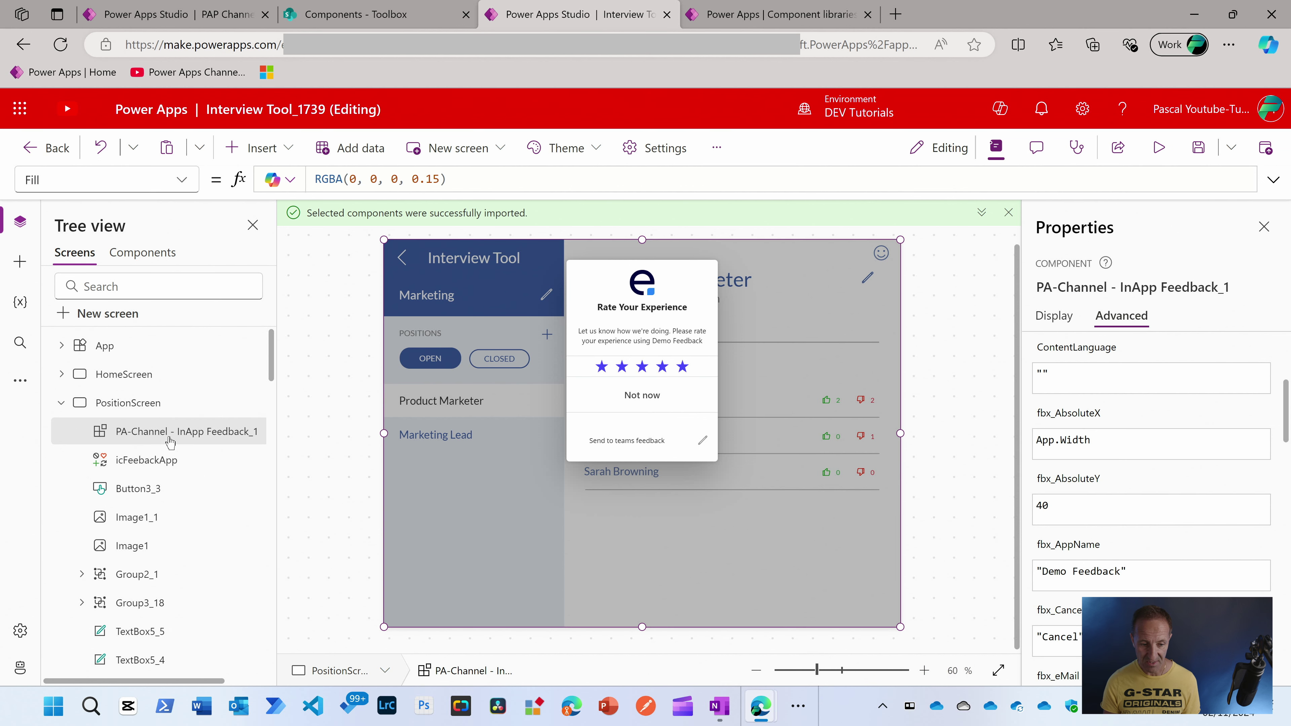
pyautogui.click(165, 463)
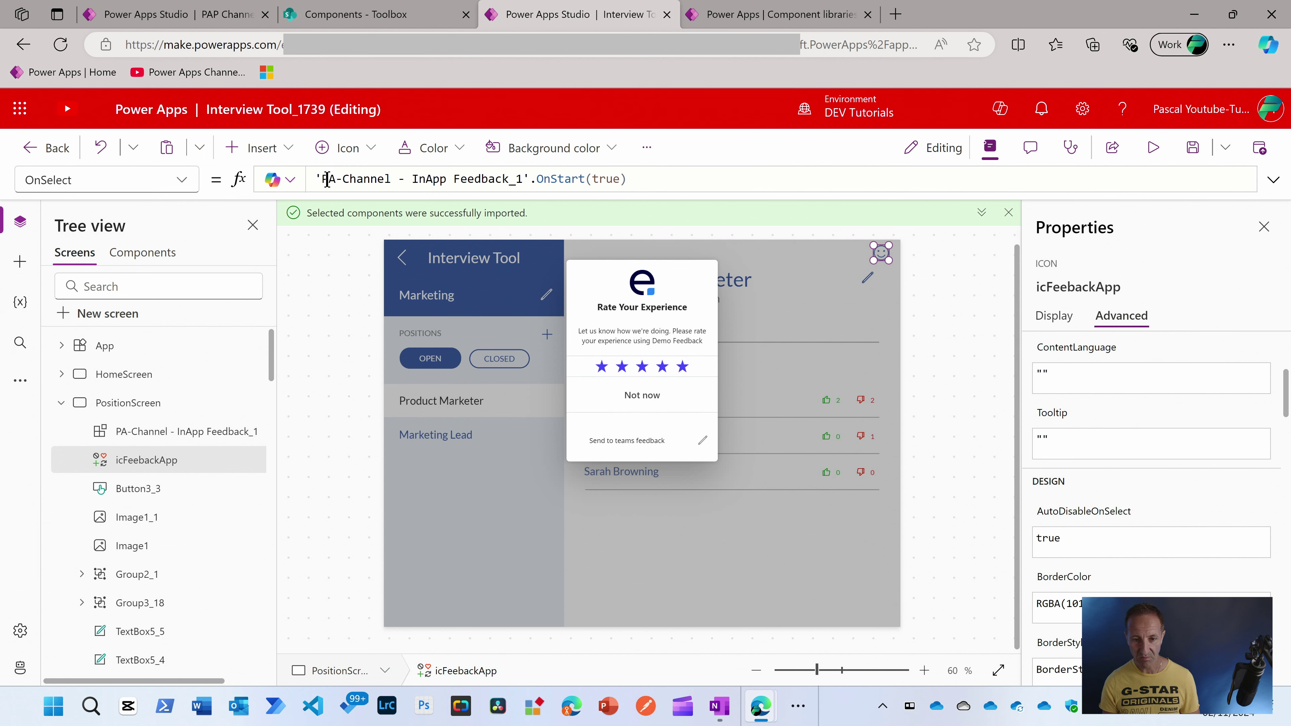
# Set the Visible property of the PA-Channel - InApp Feedback_1 component to Self.IsOpen.
pyautogui.click(139, 442)
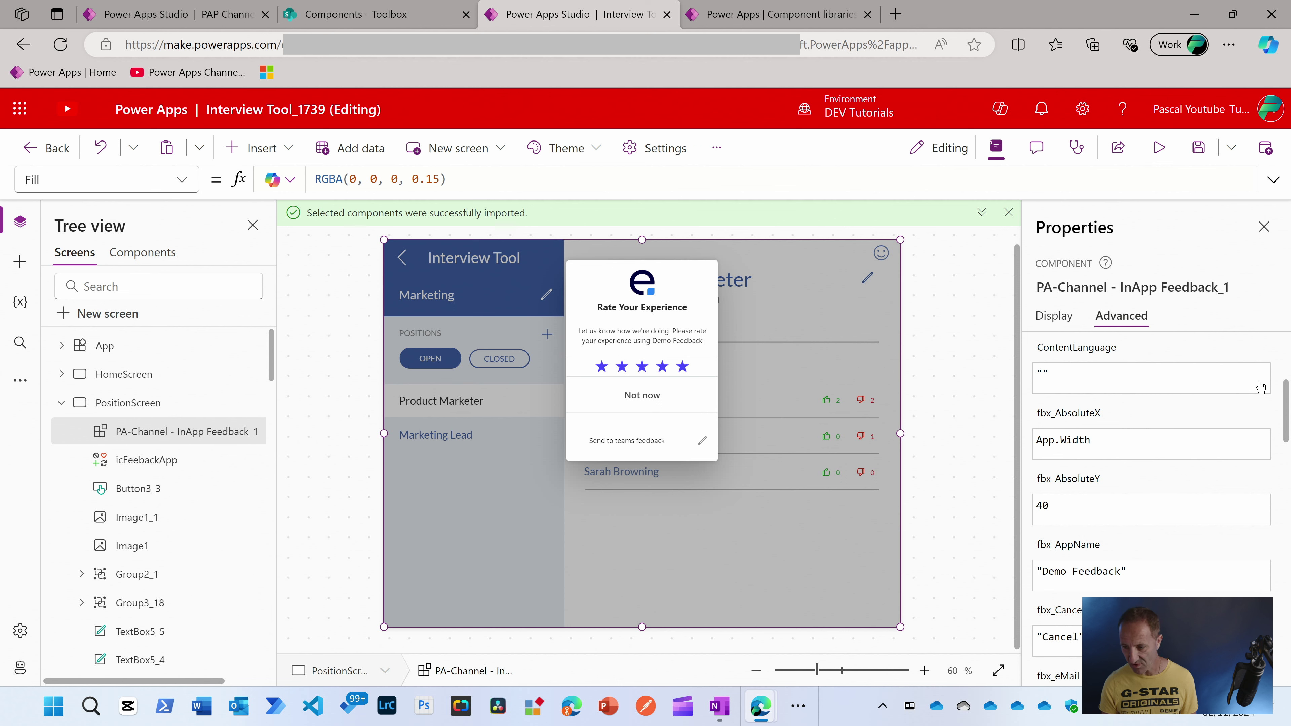
pyautogui.moveTo(1286, 400); pyautogui.dragTo(1273, 633)
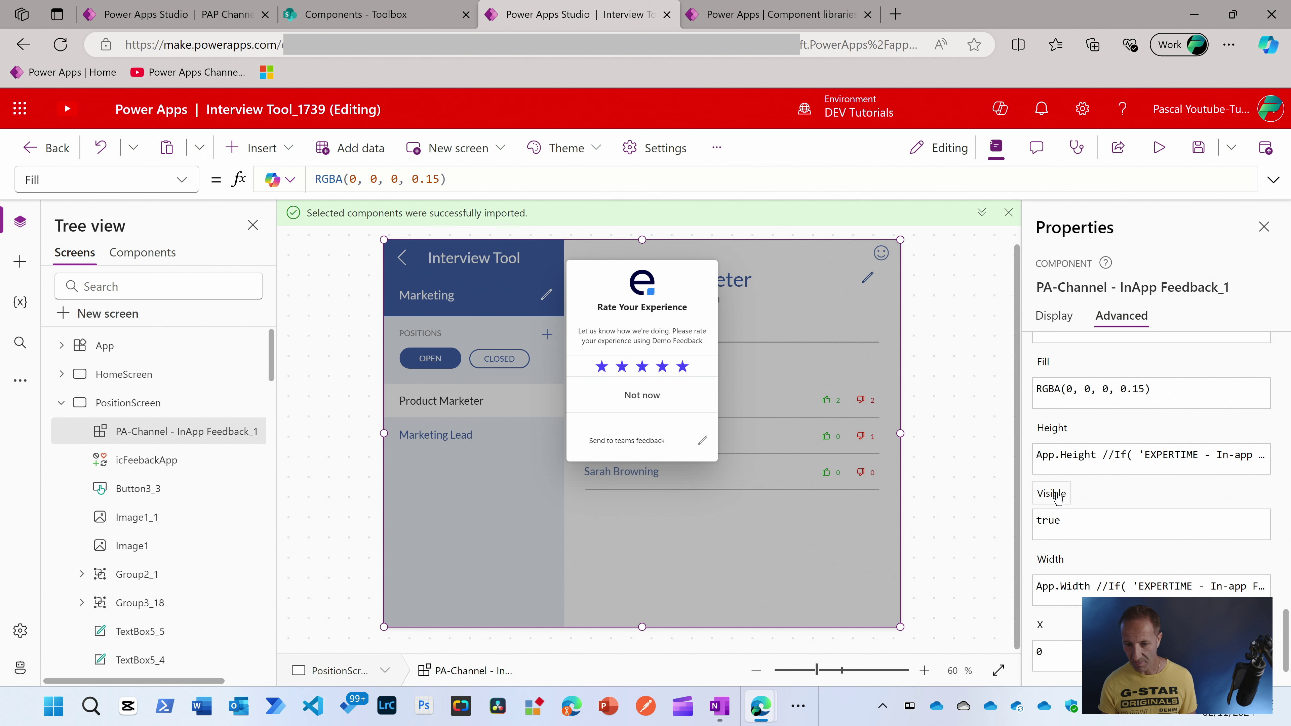
pyautogui.click(1055, 516)
pyautogui.doubleClick(328, 179)
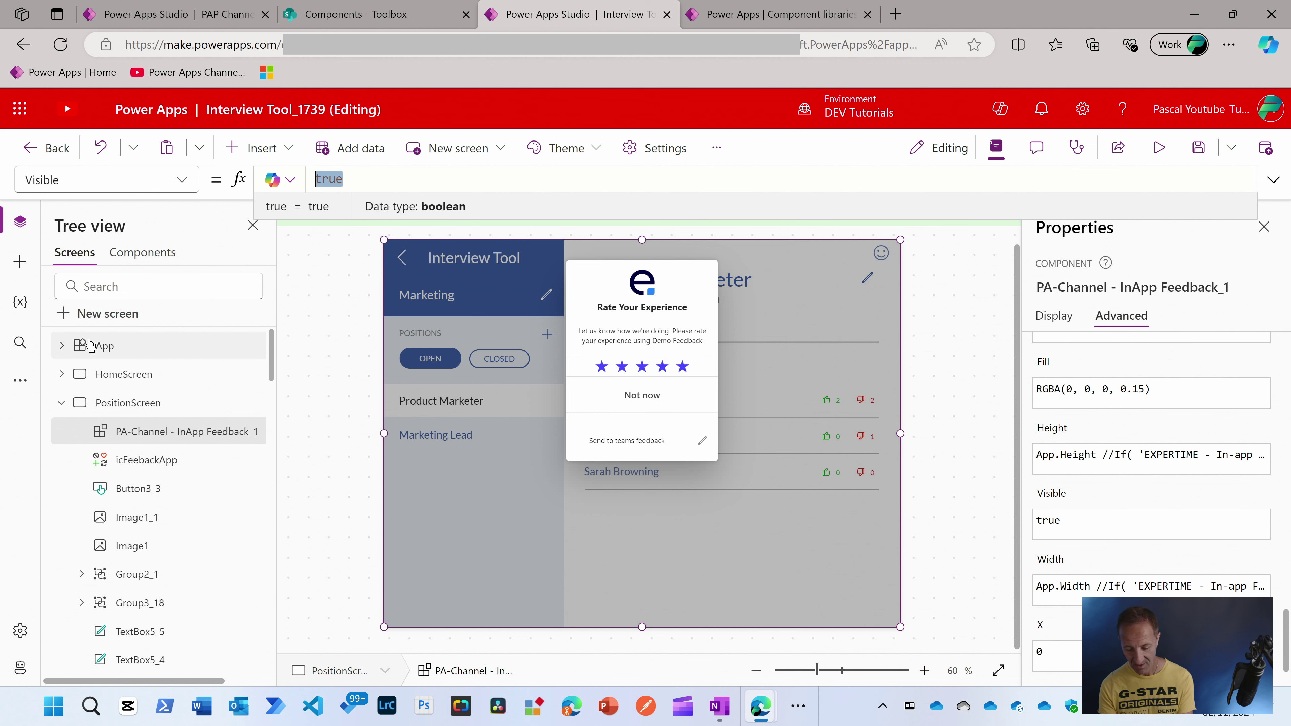
pyautogui.write('self')
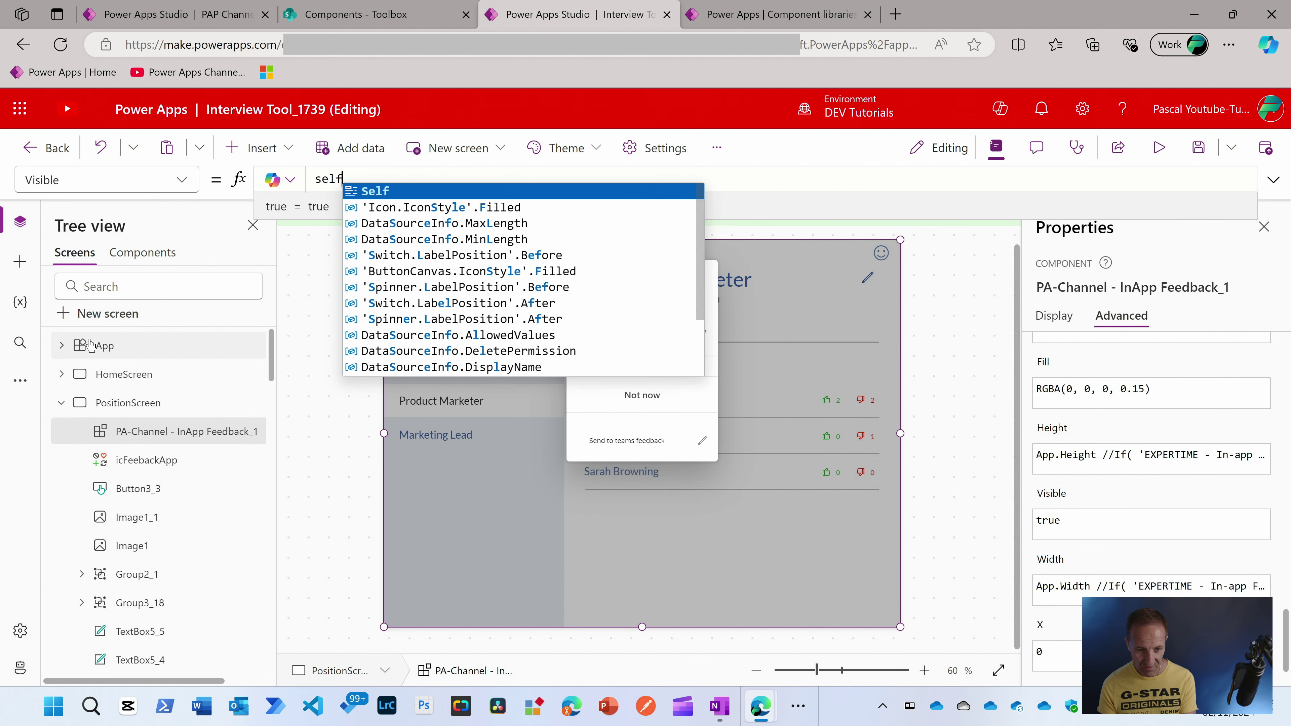
pyautogui.write('.')
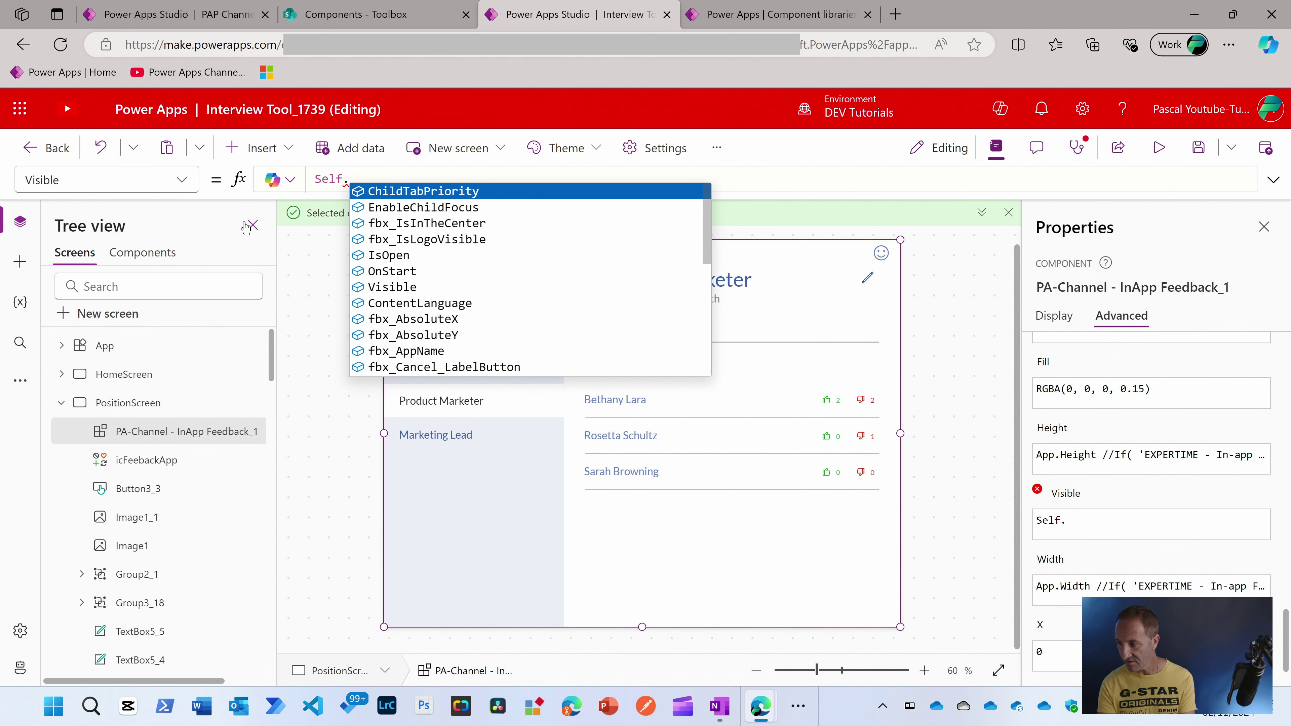
pyautogui.write('iso')
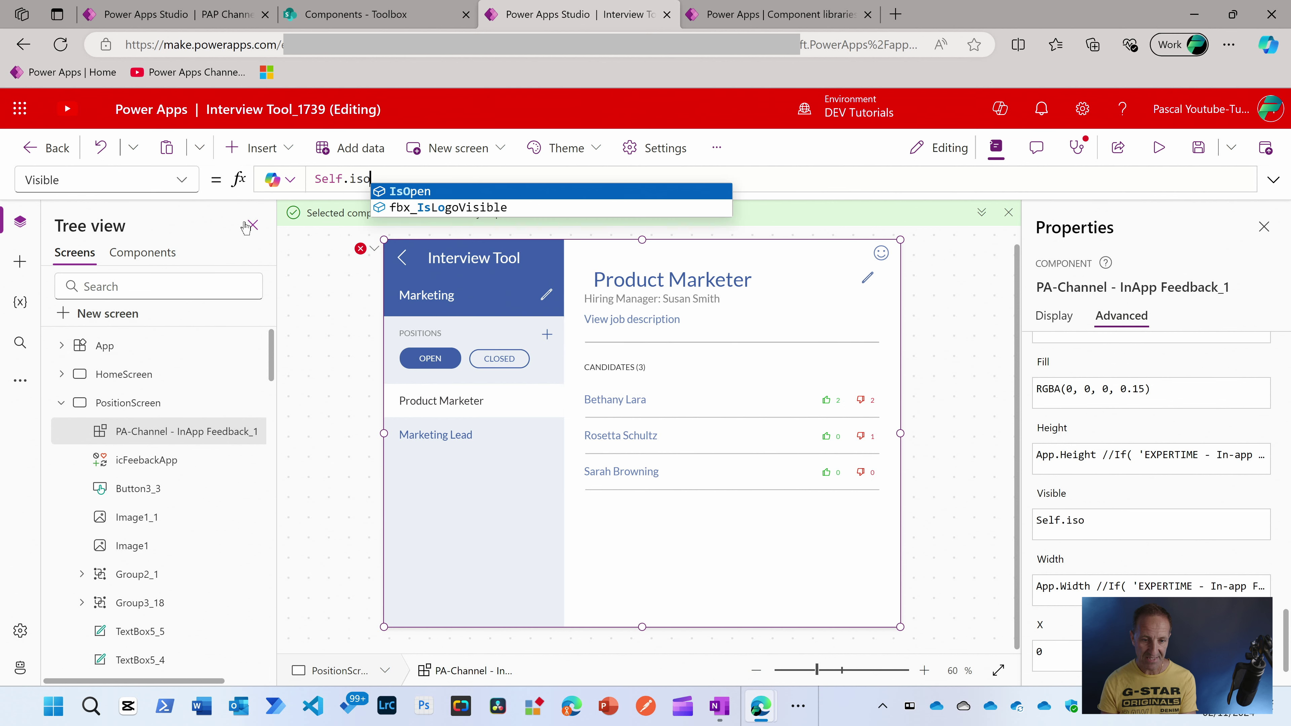
pyautogui.click(385, 190)
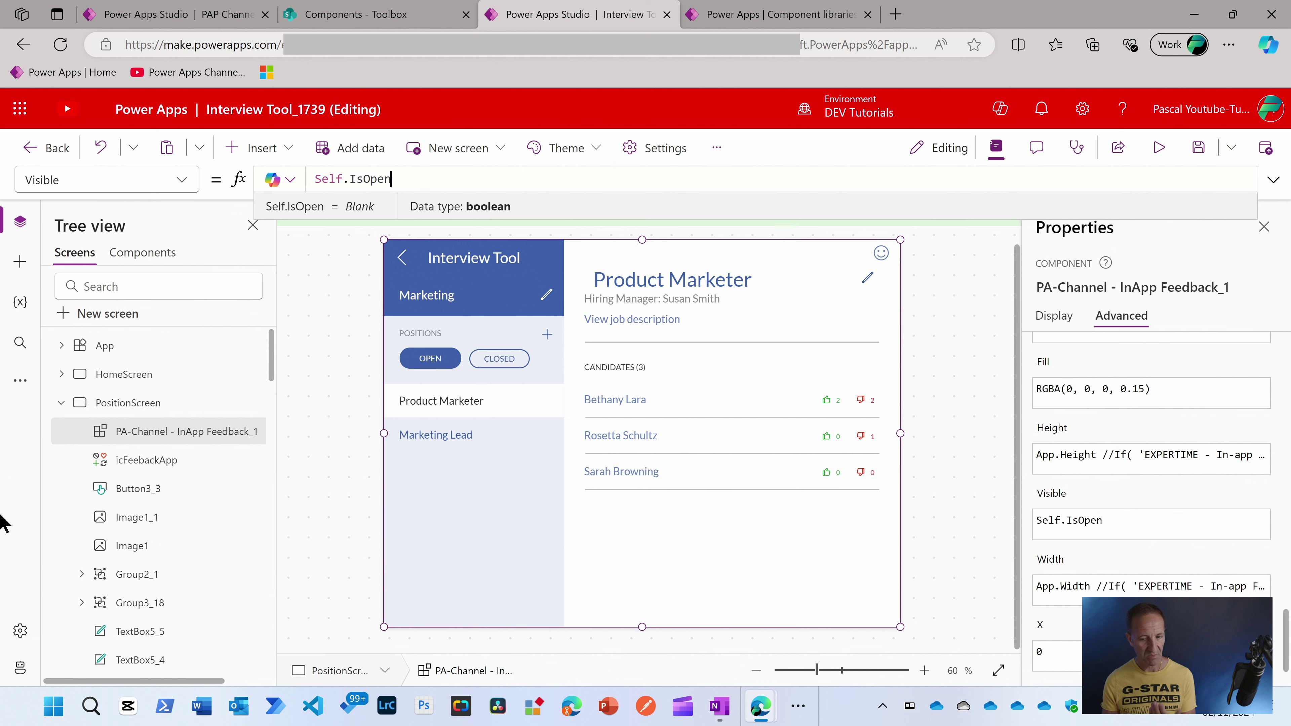
# Test opening the feedback popup from the smile icon and closing it with Not now, dismiss the notification, and select the icon.
pyautogui.keyDown('alt'); pyautogui.click(881, 253); pyautogui.keyUp('alt')
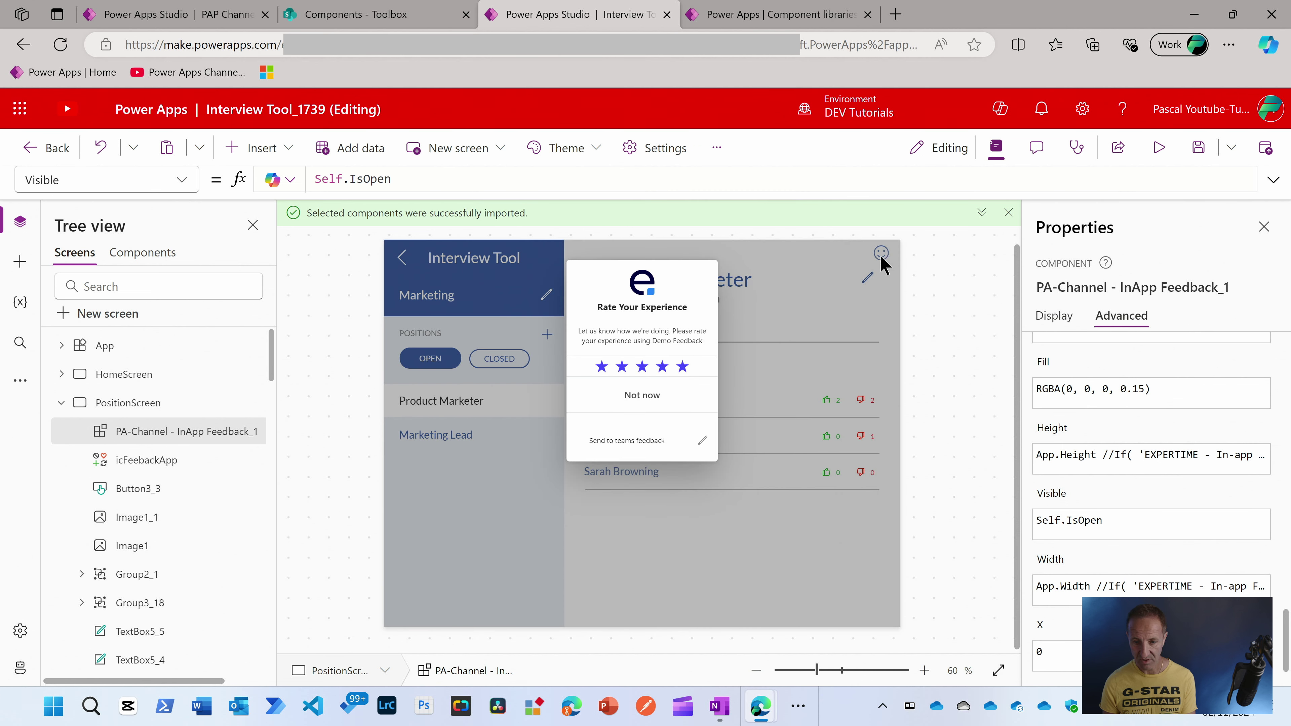
pyautogui.keyDown('alt'); pyautogui.click(642, 395); pyautogui.keyUp('alt')
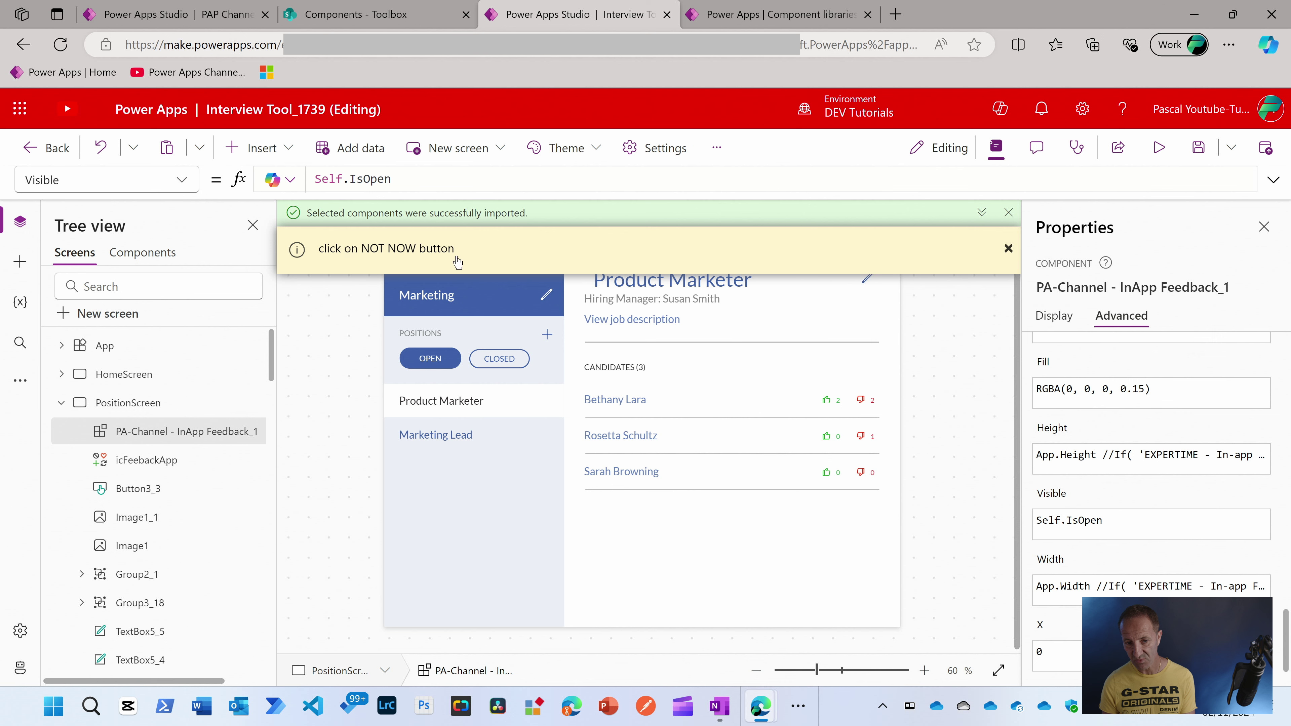
pyautogui.click(1008, 250)
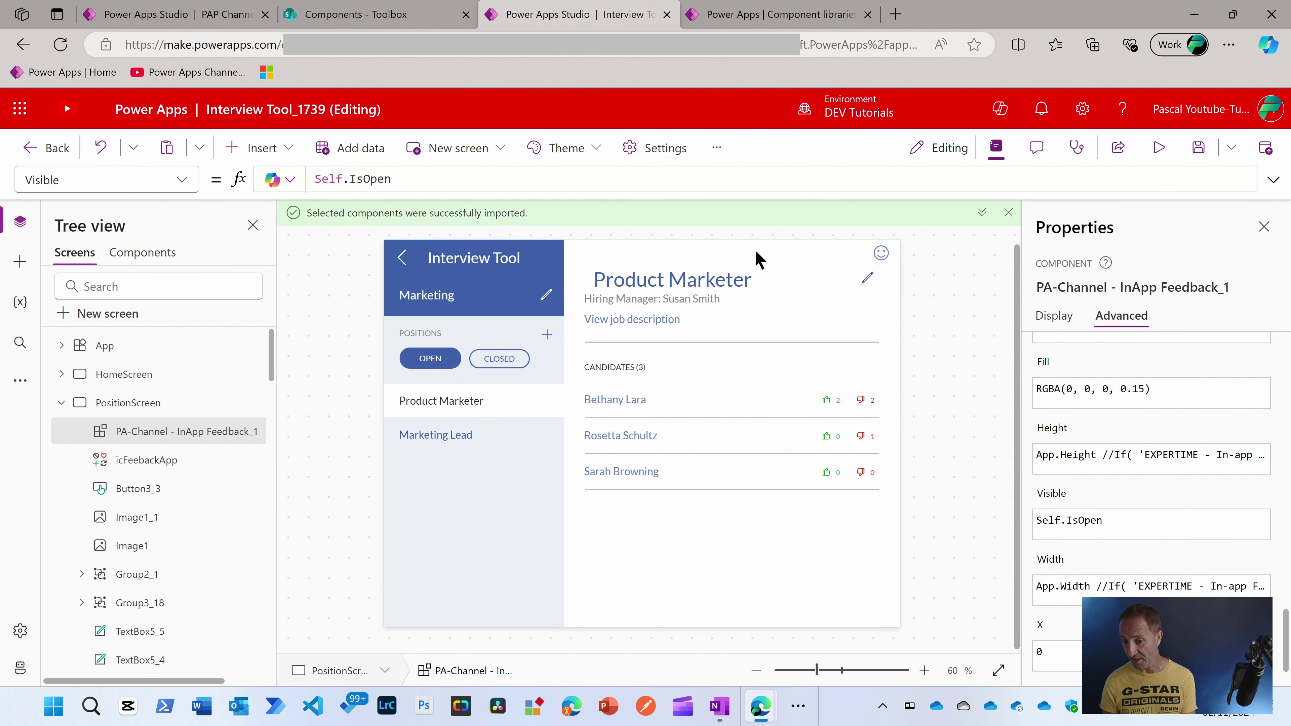
pyautogui.click(875, 252)
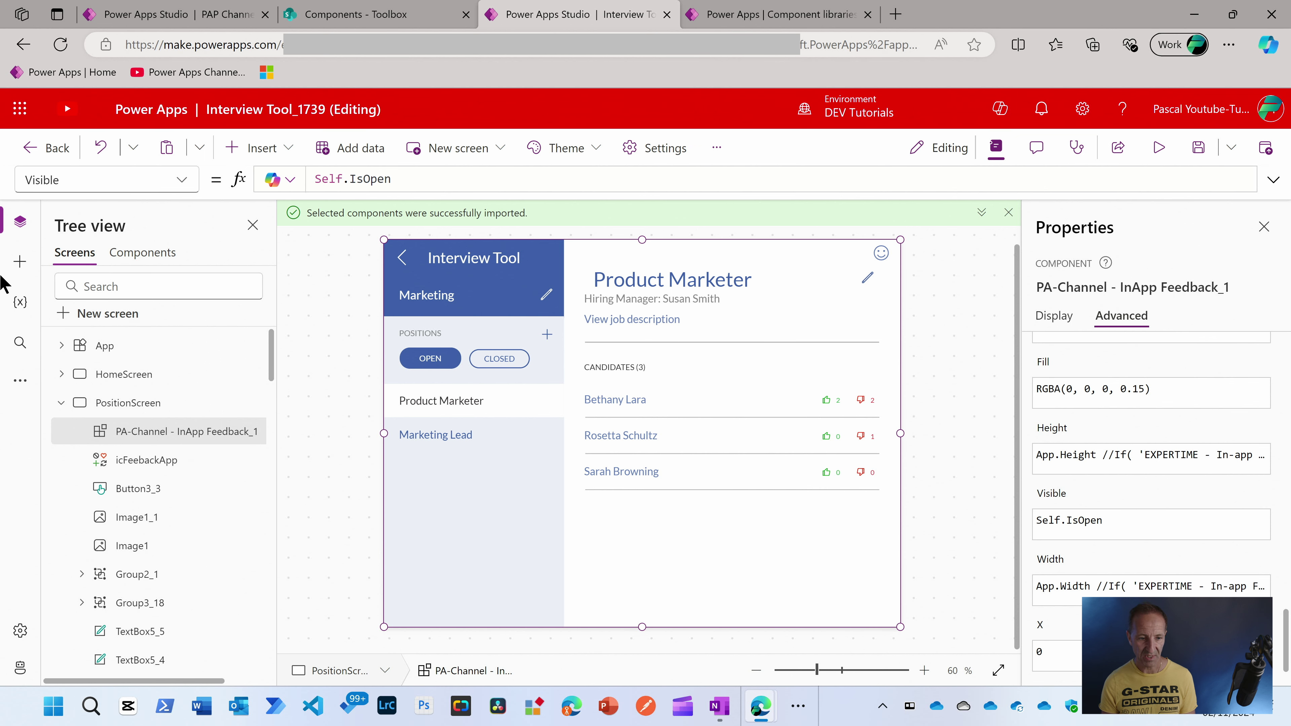
# Check the app's own components list, and open the Power Apps Channel - TOOLBOX component library for editing.
pyautogui.click(128, 253)
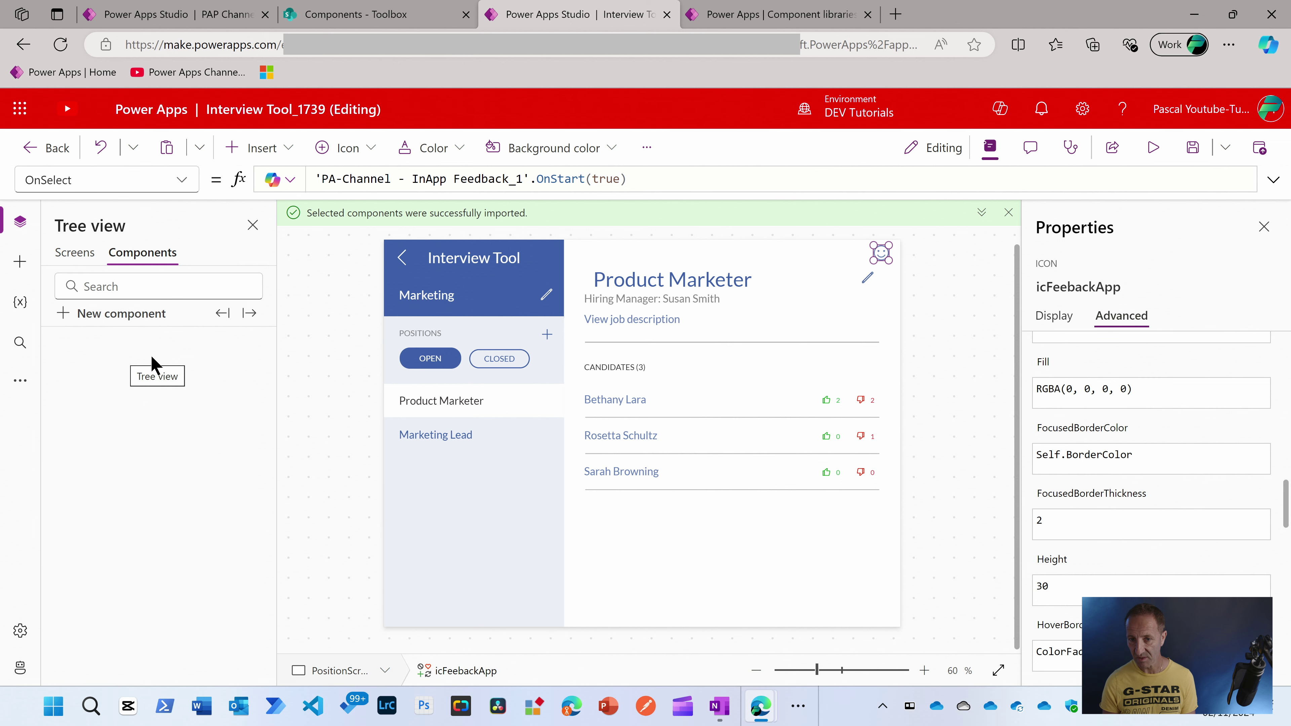
pyautogui.click(797, 22)
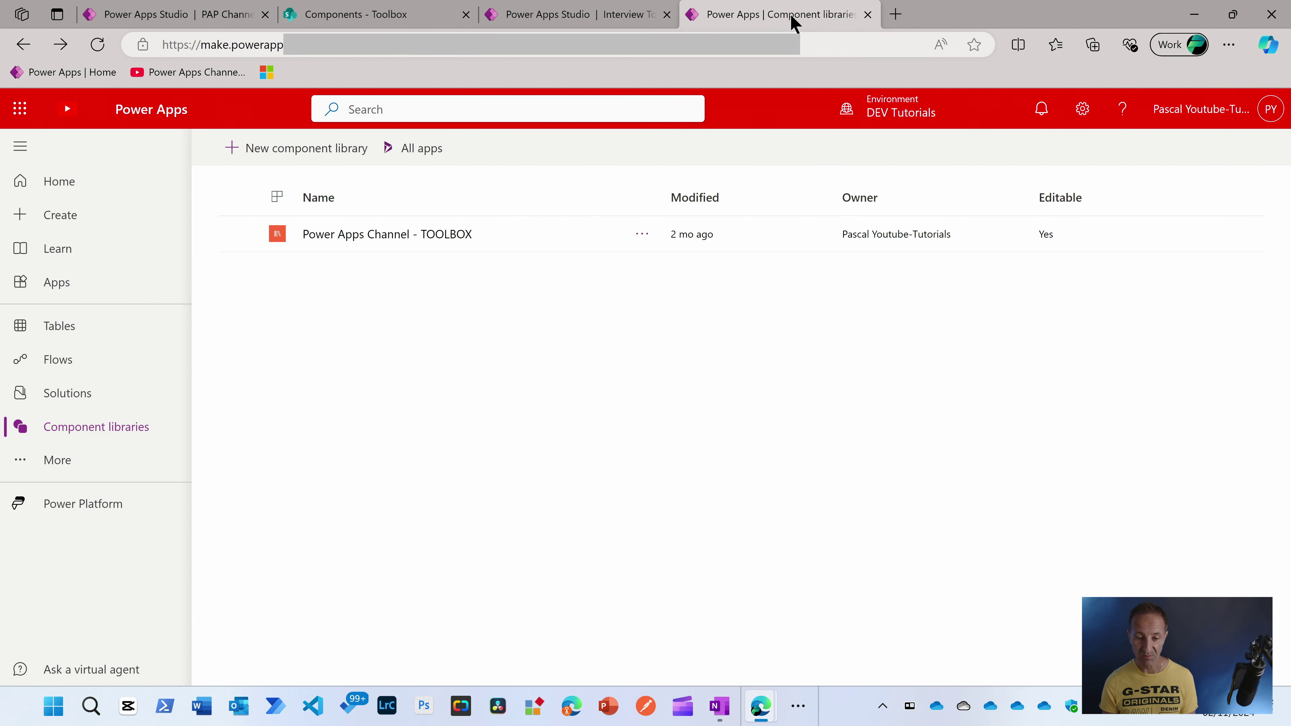
pyautogui.click(639, 234)
pyautogui.click(661, 264)
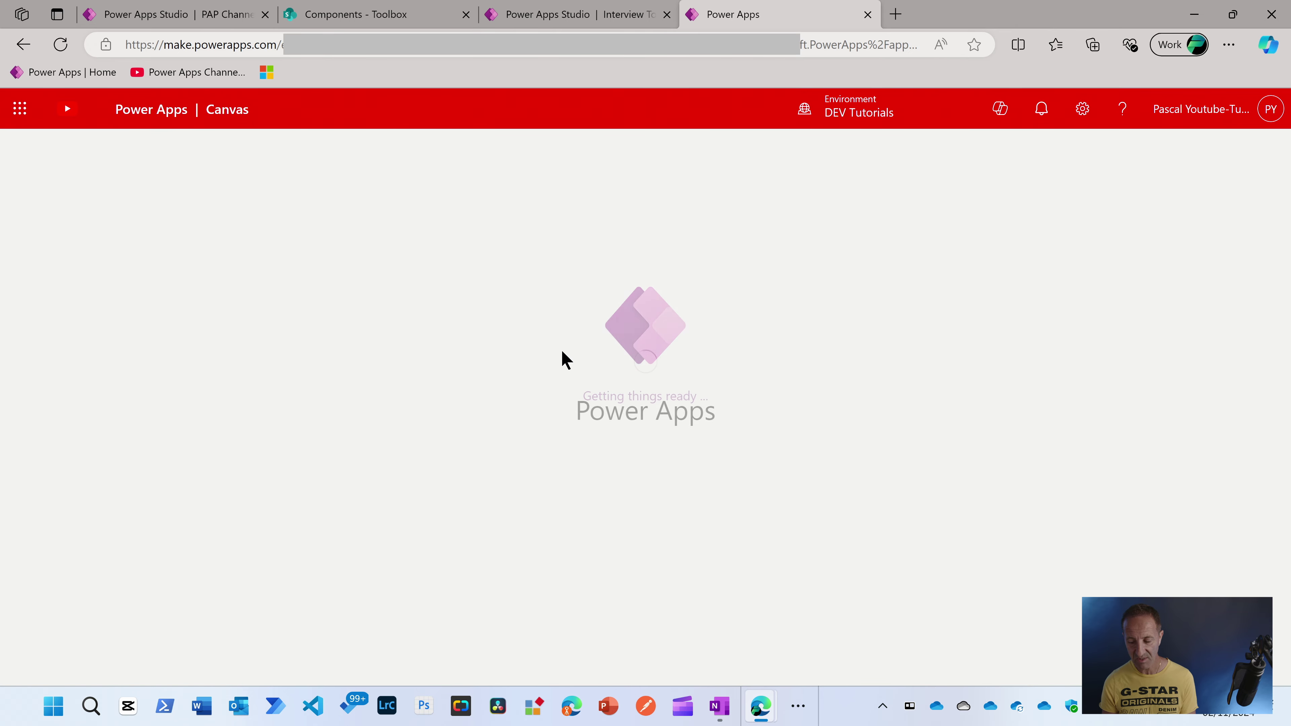
# Set the PA-Channel - InApp Feedback component's description to v1102.21 and publish this version of the TOOLBOX library.
pyautogui.moveTo(1199, 352); pyautogui.dragTo(1161, 353)
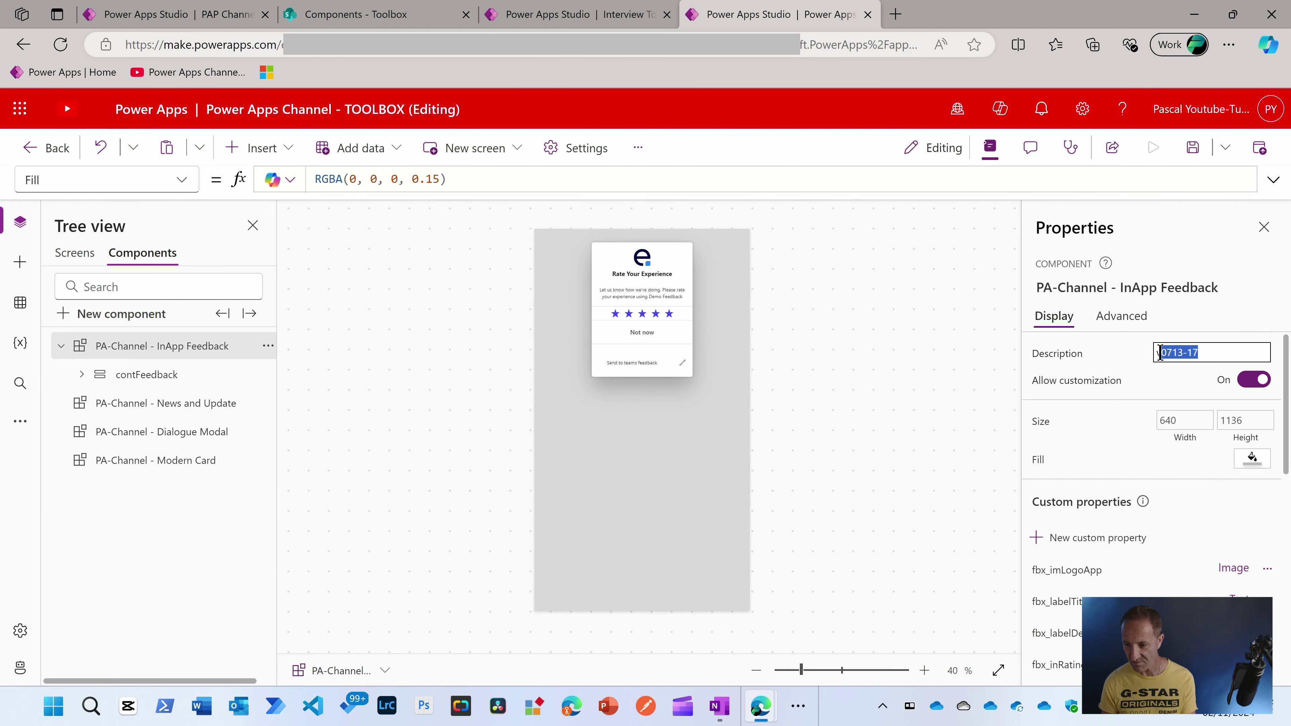
pyautogui.write('1102.21')
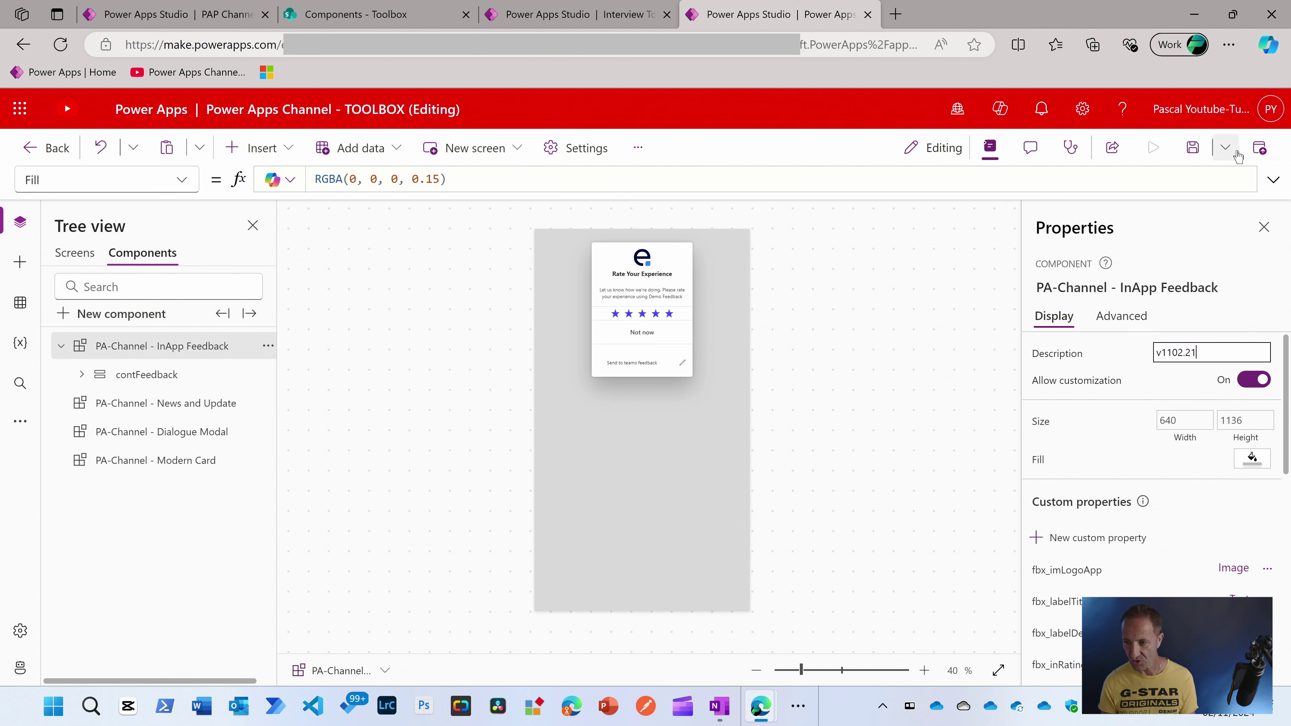
pyautogui.click(1258, 150)
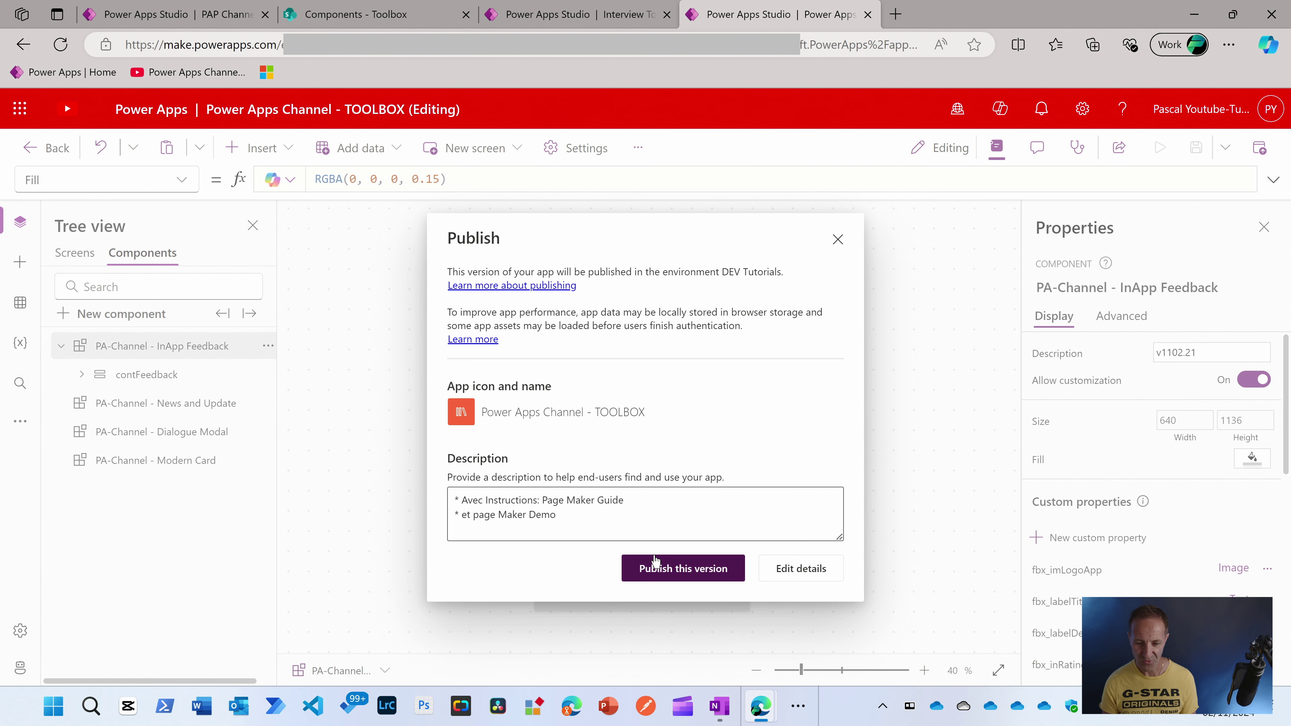
pyautogui.click(651, 568)
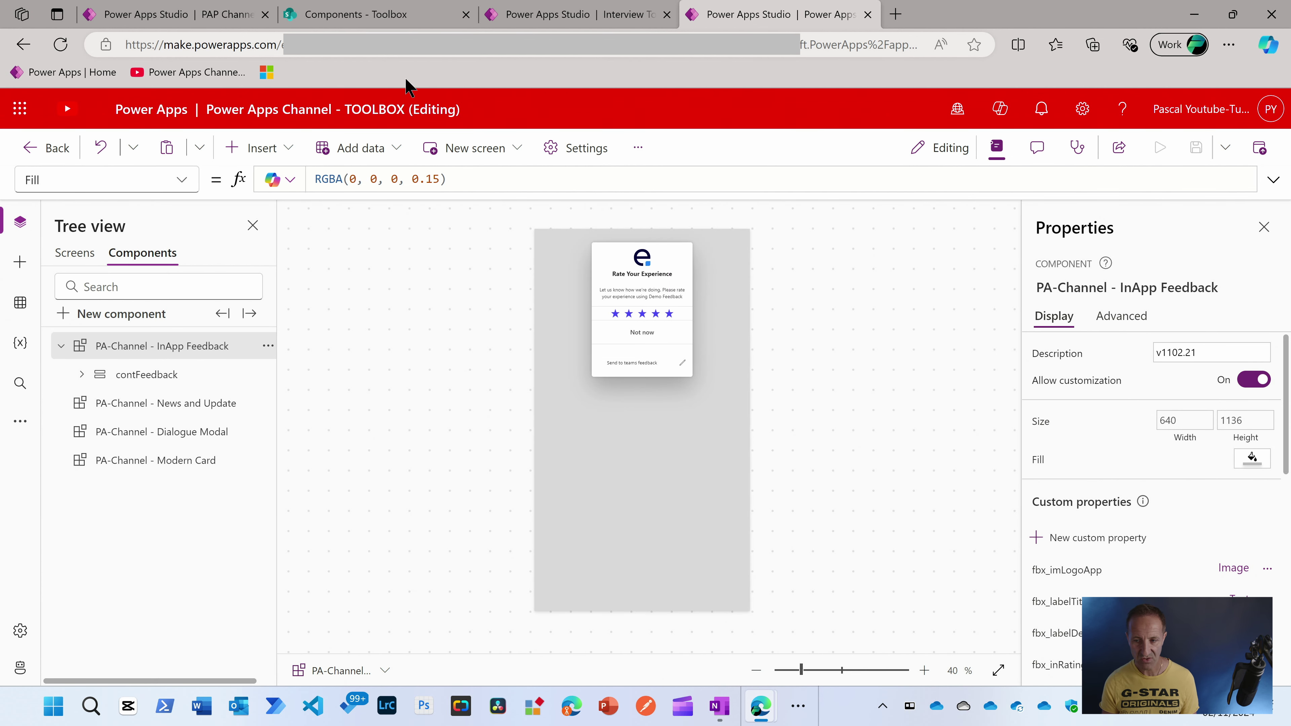
# In the Interview Tool app, check for component library updates and apply the Power Apps Channel - TOOLBOX update.
pyautogui.click(564, 14)
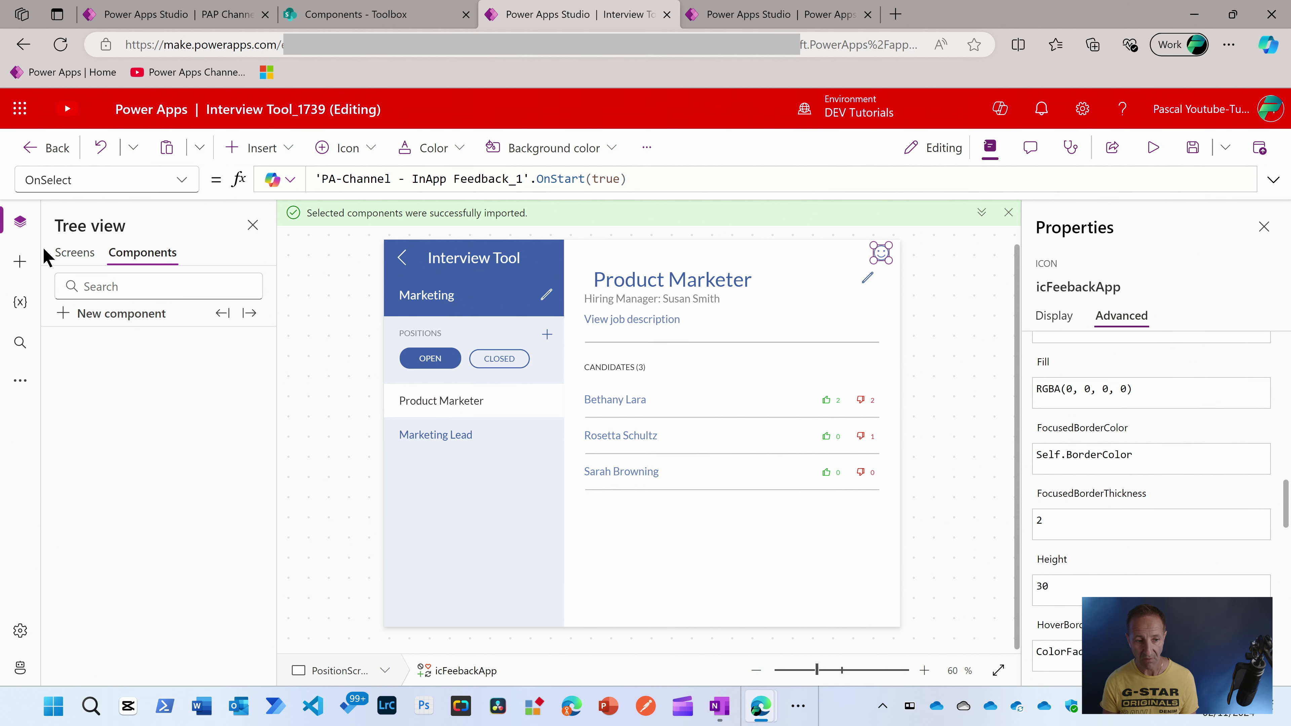
pyautogui.click(74, 252)
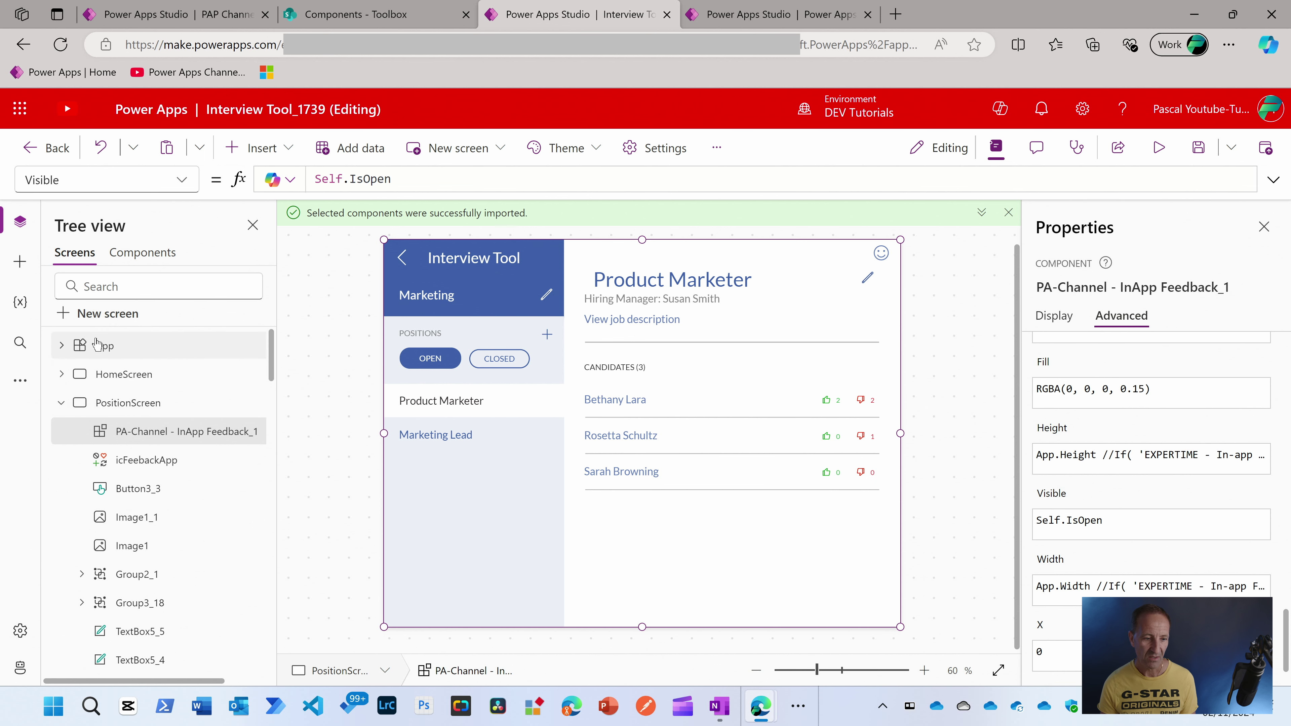
pyautogui.click(20, 262)
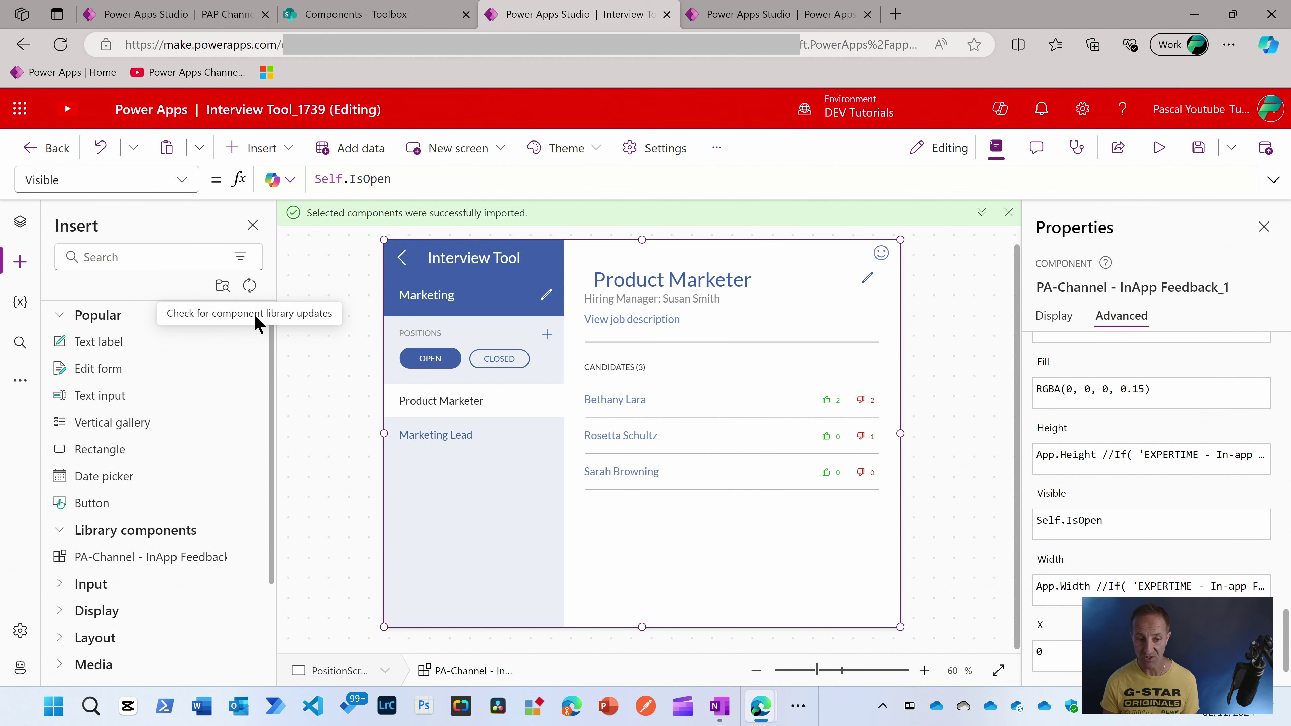
pyautogui.click(250, 286)
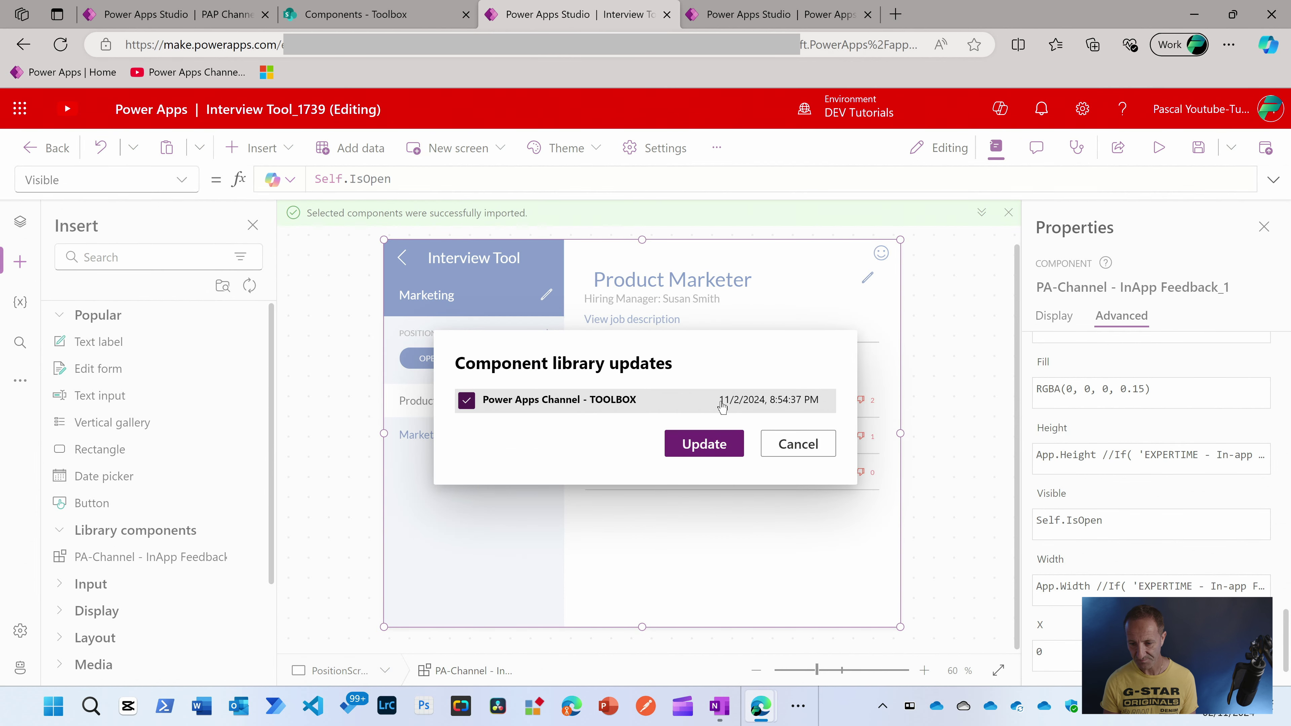
pyautogui.click(709, 445)
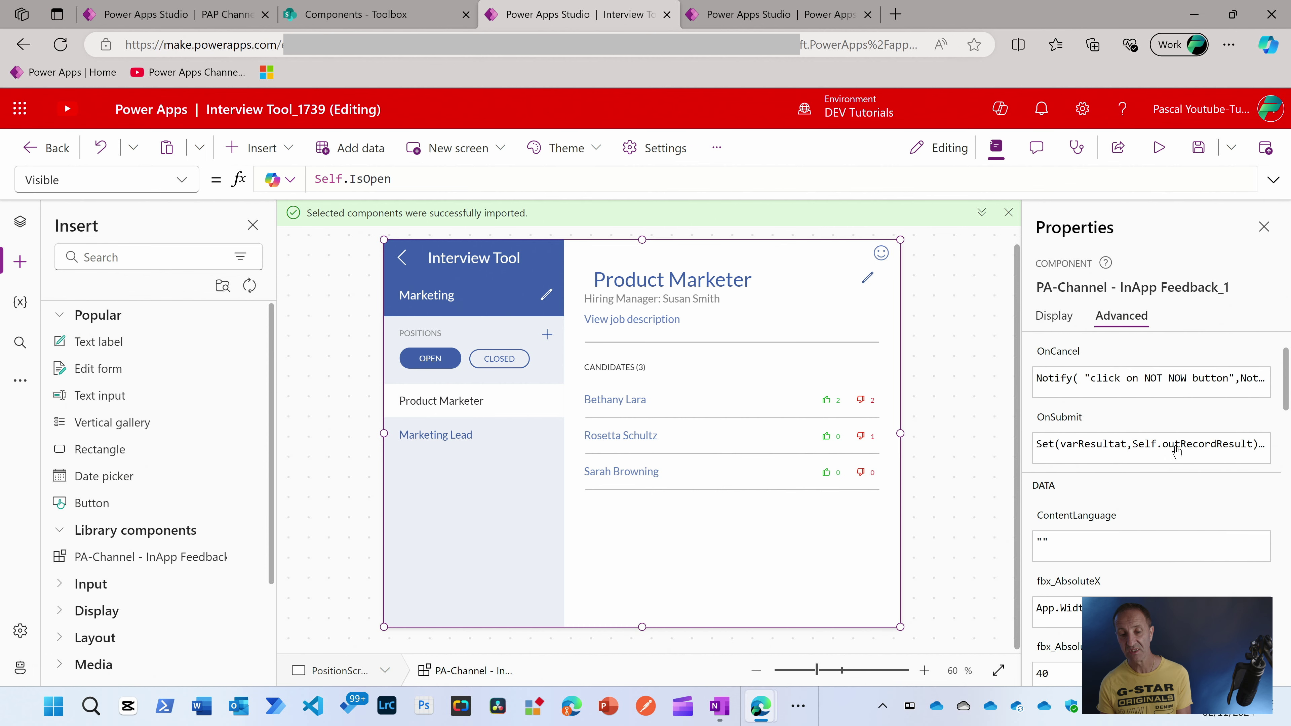